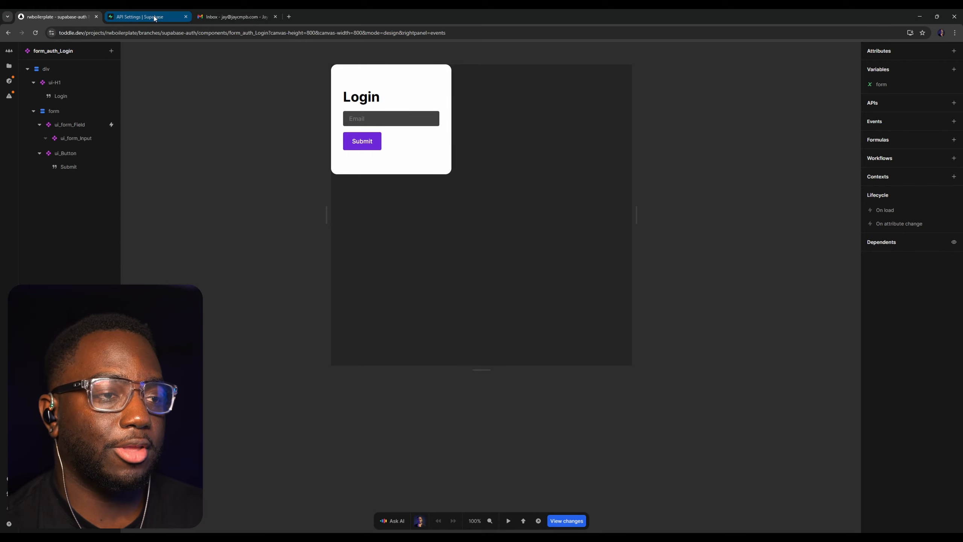
Switch to the Supabase dashboard and show the User Management API docs with Bash code examples
left_click(154, 18)
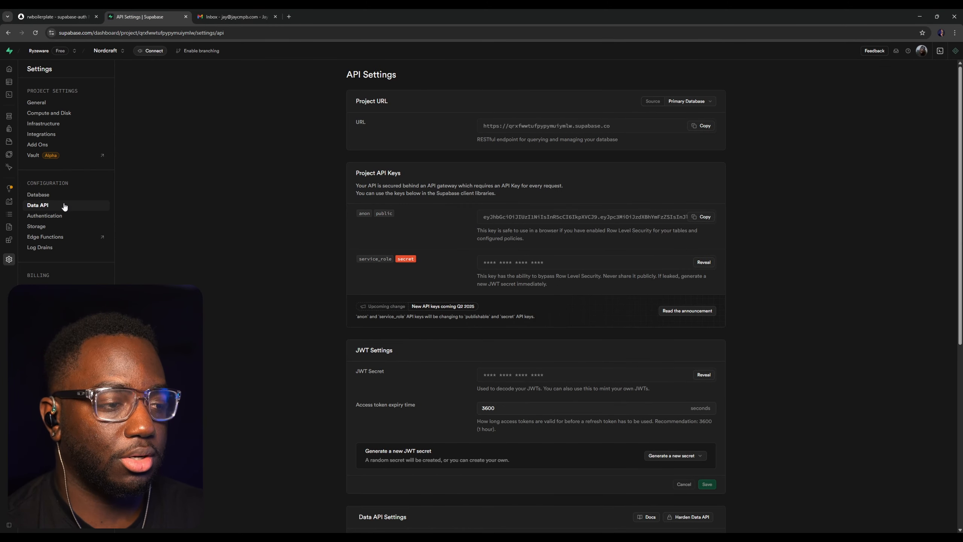
mouse_move(23, 224)
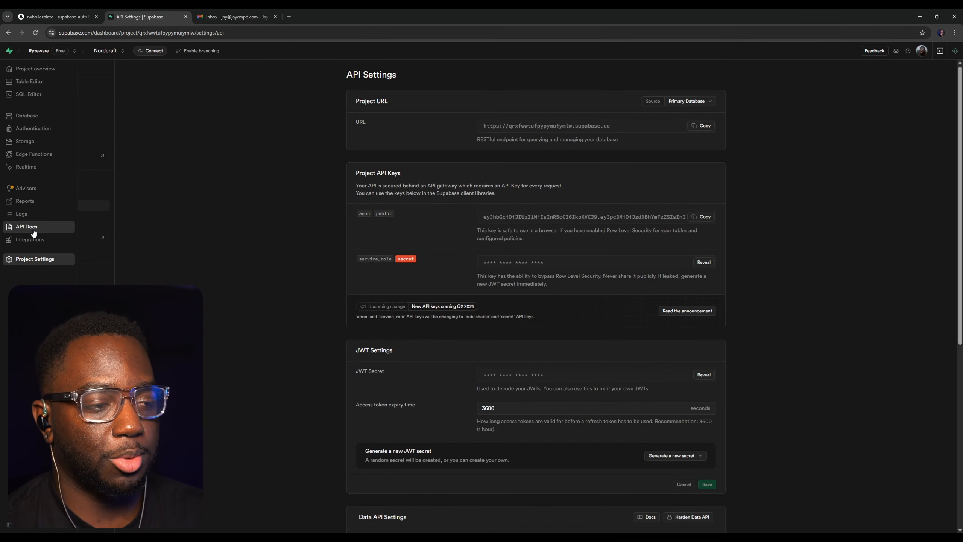
left_click(26, 229)
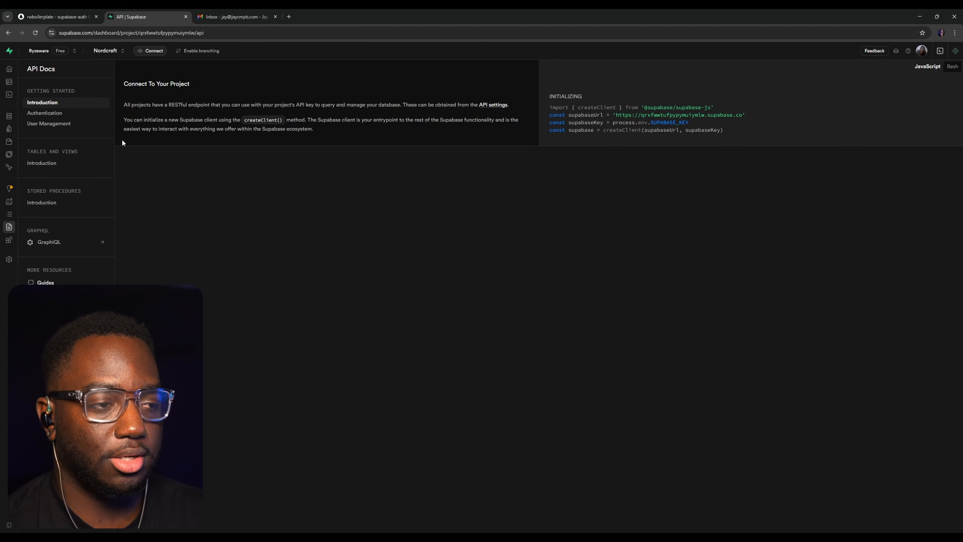
left_click(49, 126)
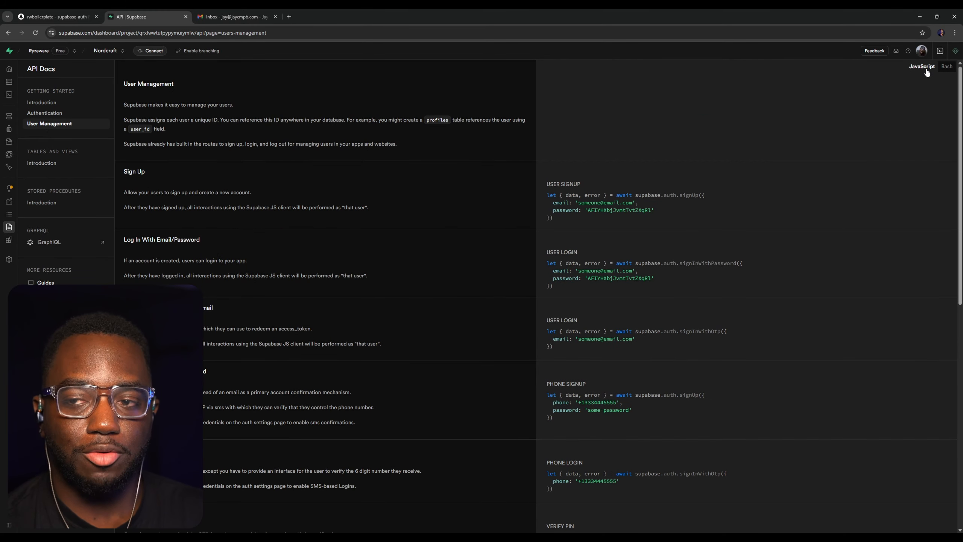
left_click(947, 67)
left_click_drag(766, 193, 590, 195)
left_click(687, 217)
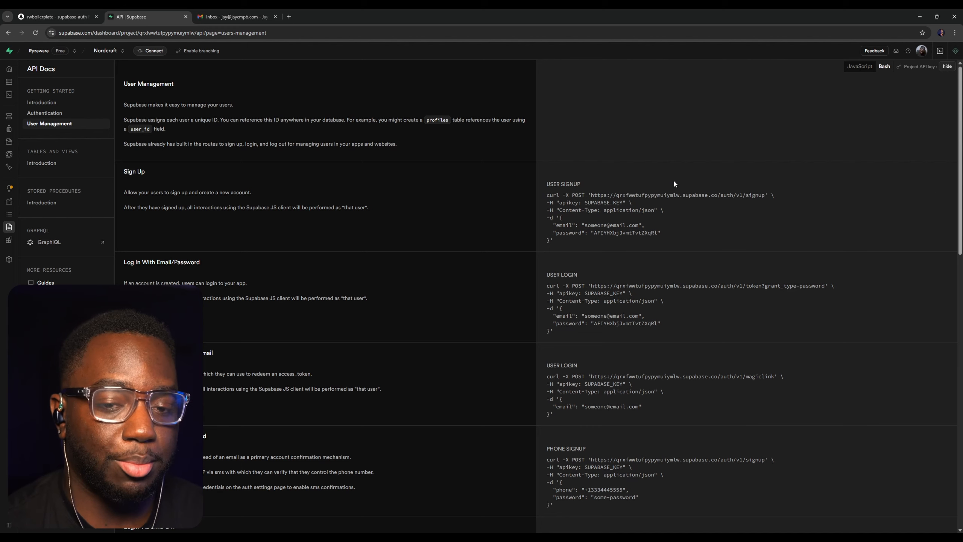
left_click_drag(668, 213, 575, 196)
left_click(575, 196)
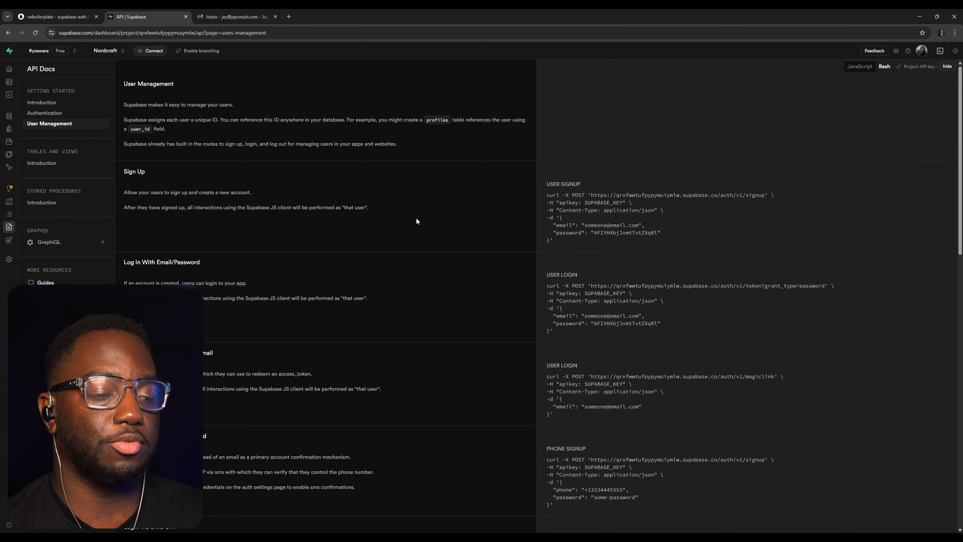
Review the Login Via SMS OTP and Verify An SMS OTP sections together with their curl requests
scroll(413, 223, "down", 15)
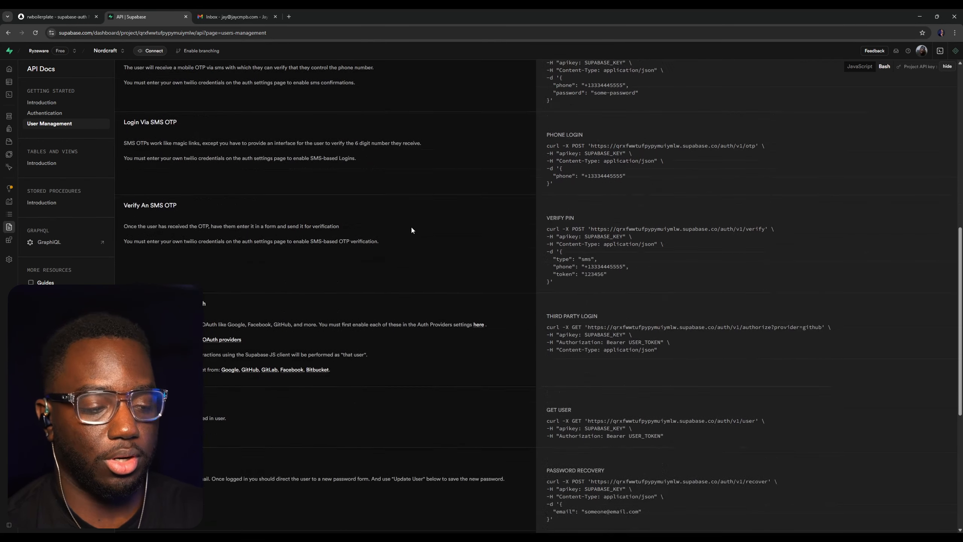
scroll(231, 171, "up", 2)
left_click_drag(124, 113, 193, 108)
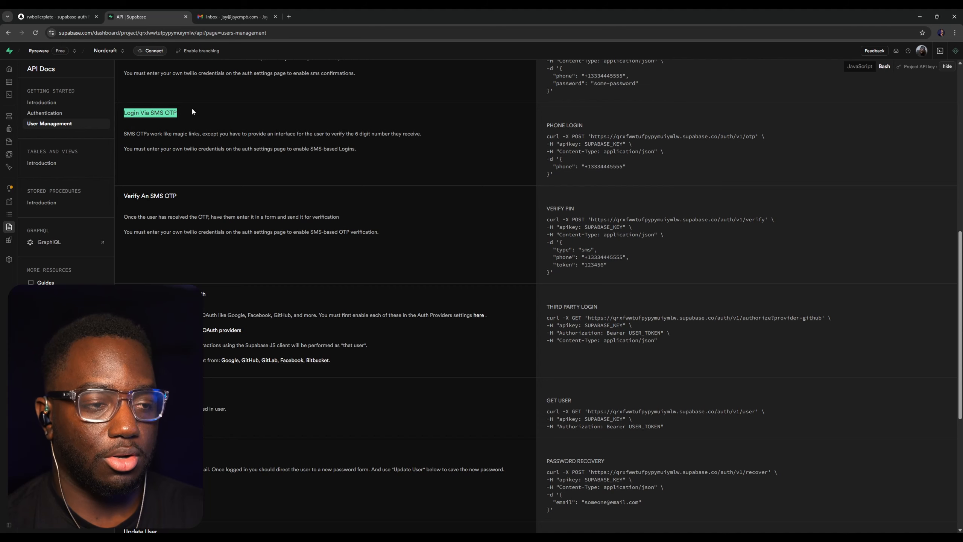
left_click(319, 125)
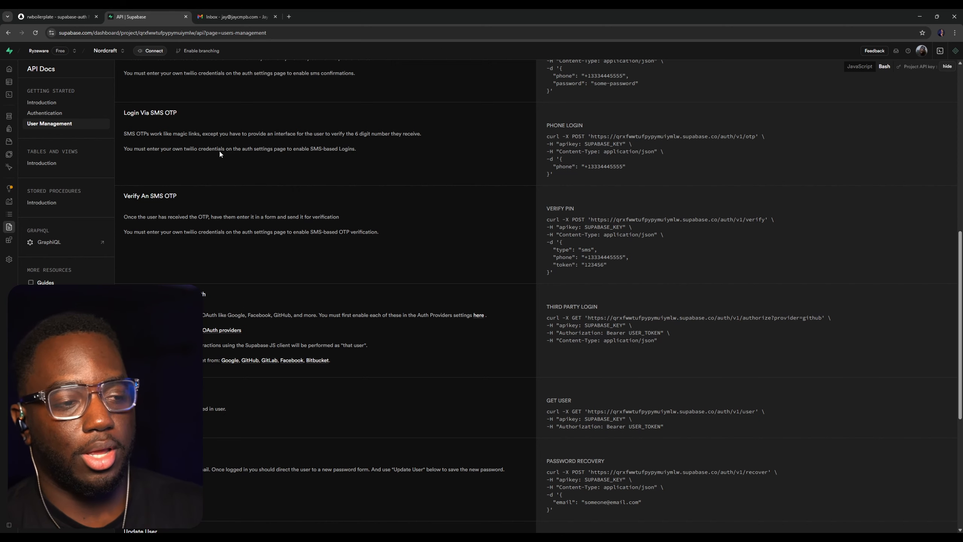
left_click_drag(117, 182, 678, 267)
left_click(658, 204)
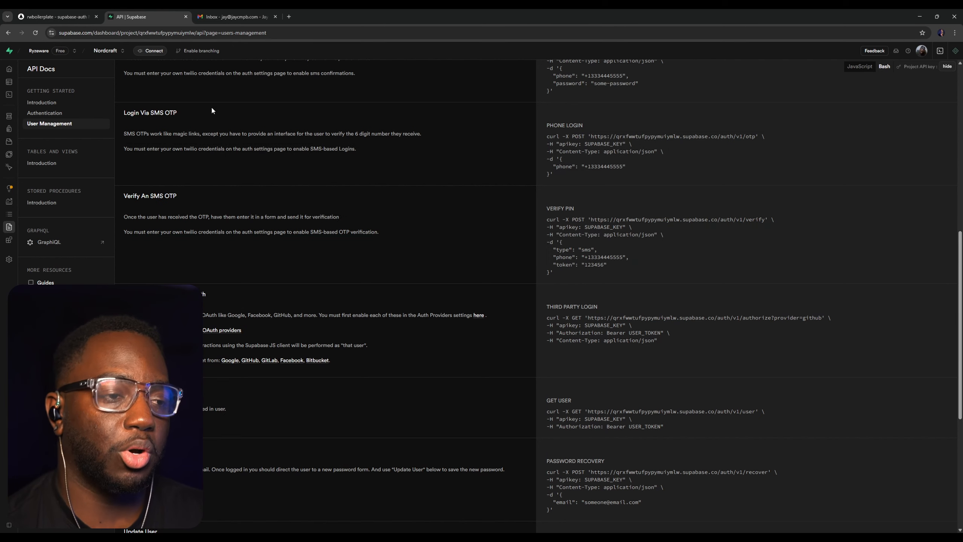
left_click_drag(115, 107, 739, 266)
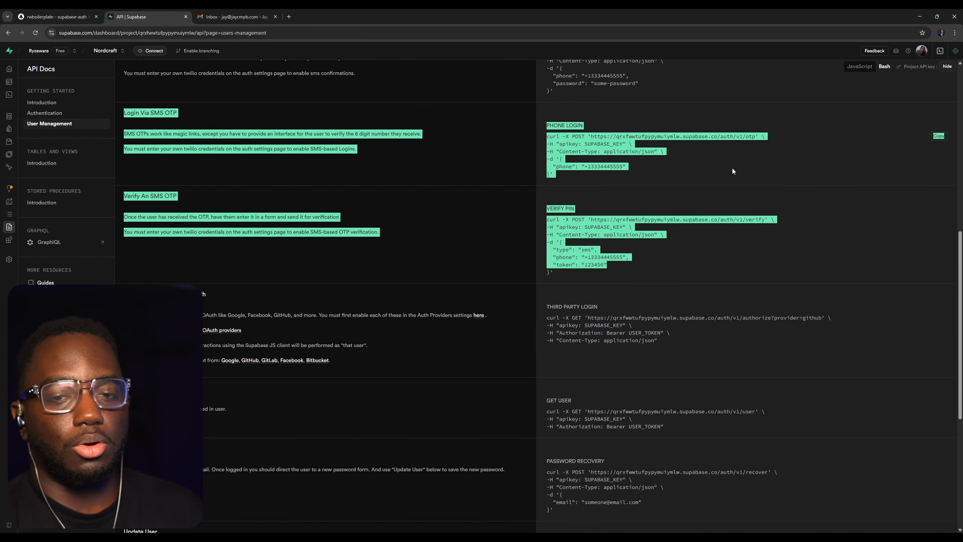
left_click(665, 157)
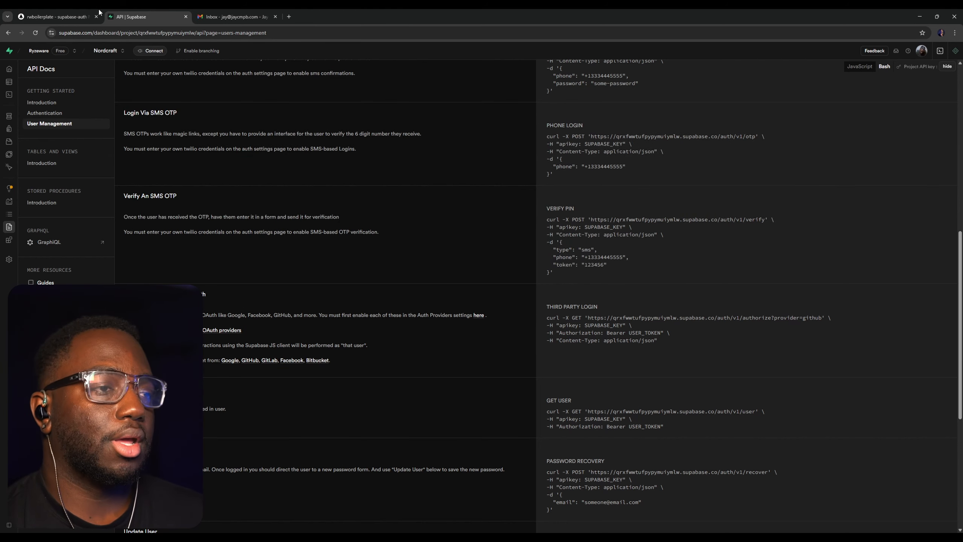
Back in the toddle project, add an API from the Supabase service's root endpoint and disable its auto fetch
left_click(56, 17)
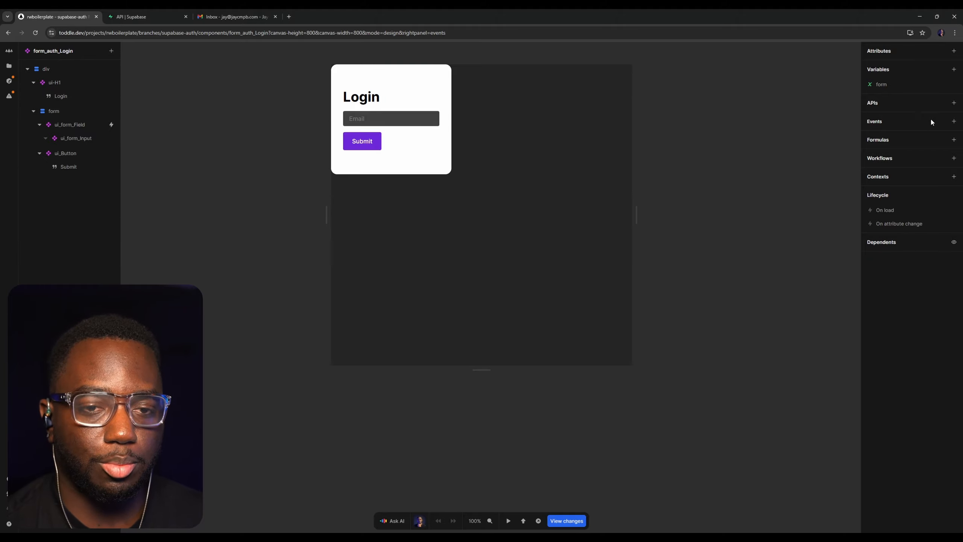
left_click(954, 103)
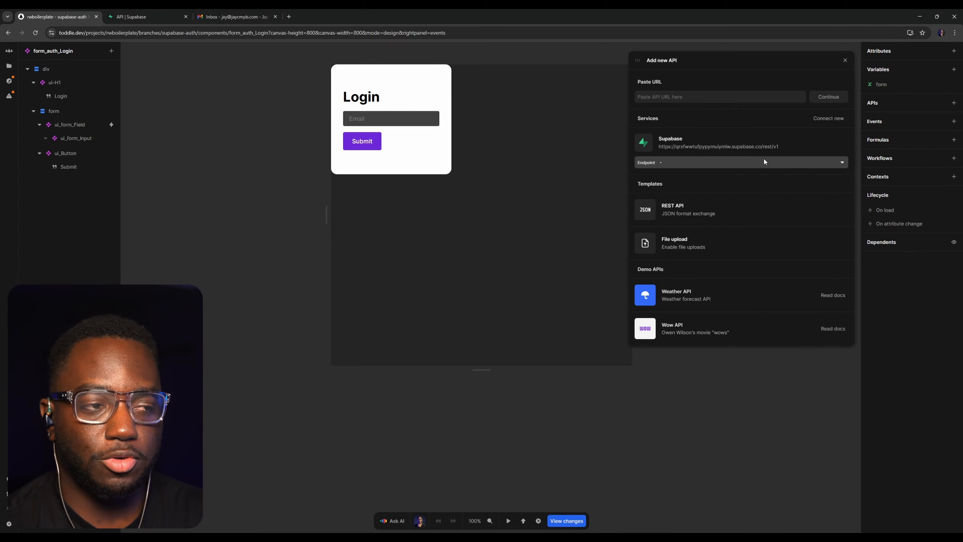
left_click(687, 167)
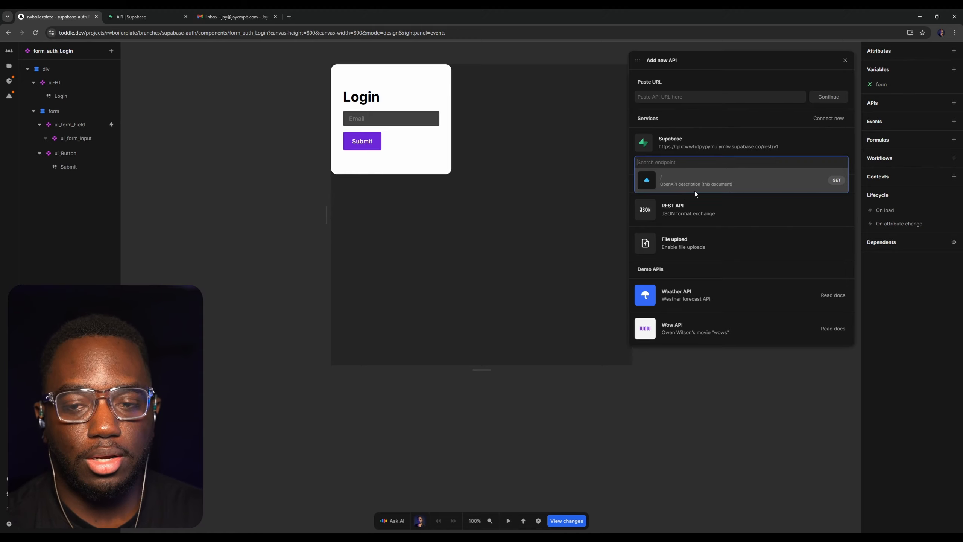
left_click(711, 184)
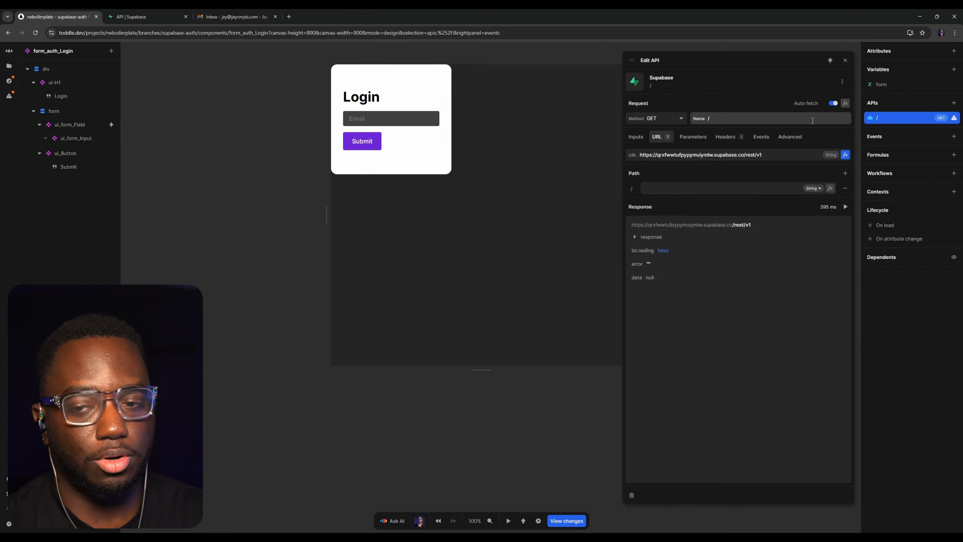
left_click(834, 104)
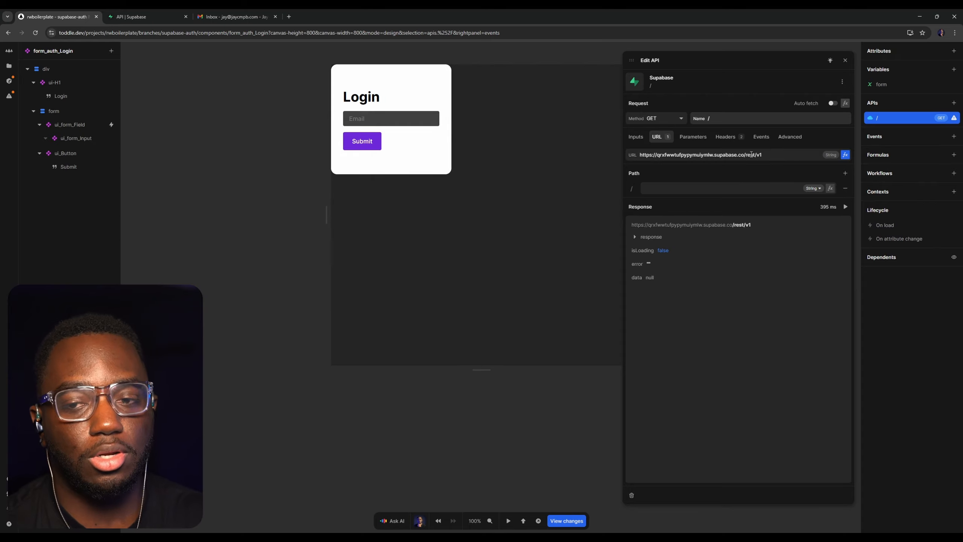
Compare the rest segment of the API's URL with the auth/v1/otp path of the phone login request in the Supabase docs
triple_click(749, 156)
double_click(750, 155)
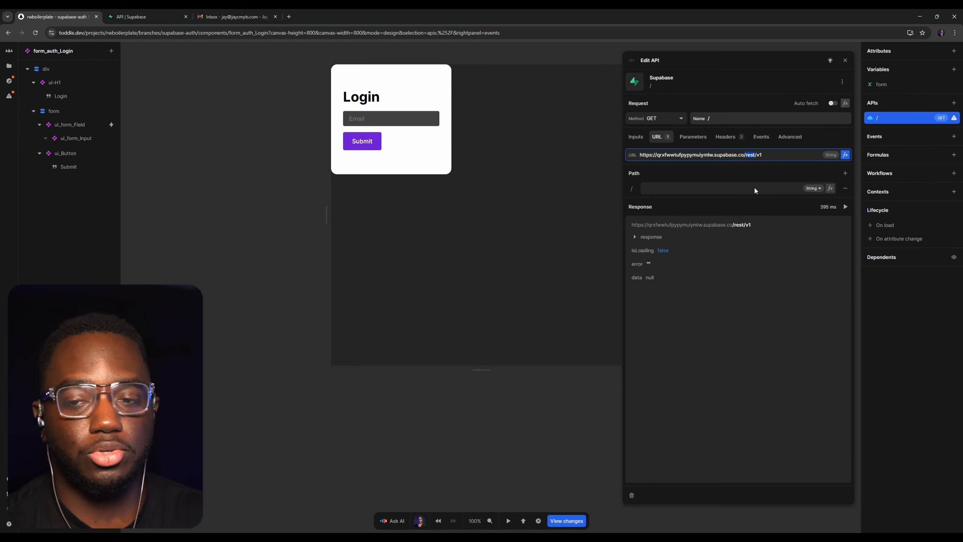
left_click(148, 16)
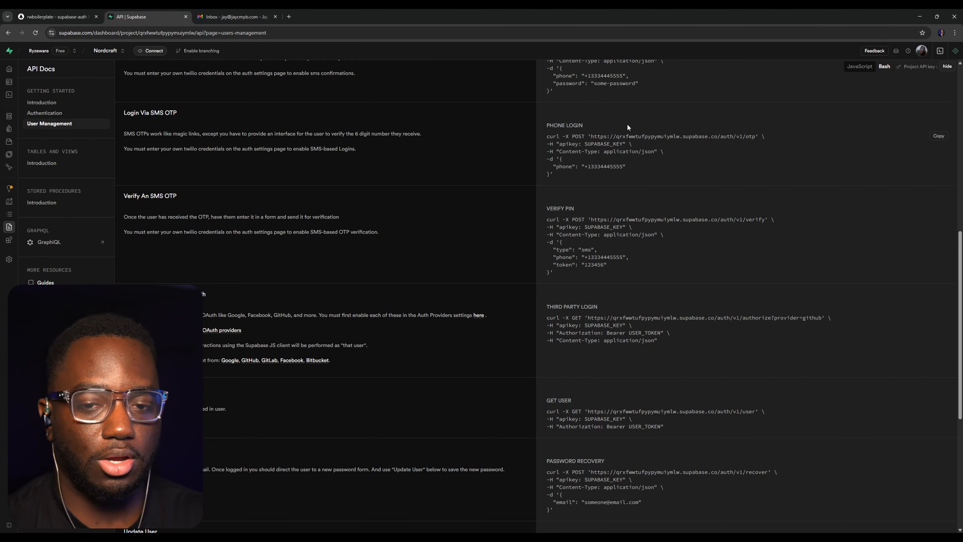
double_click(726, 136)
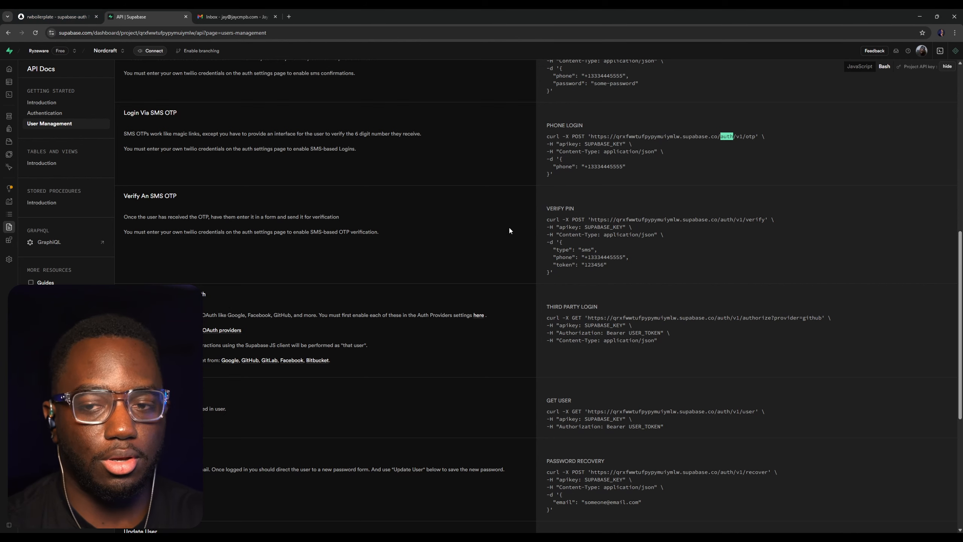
left_click_drag(756, 135, 744, 134)
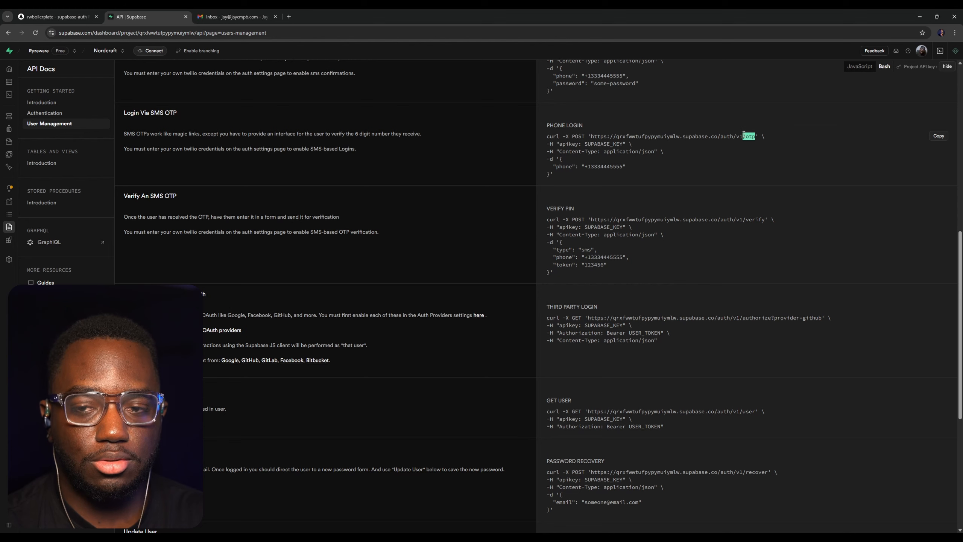
left_click(743, 135)
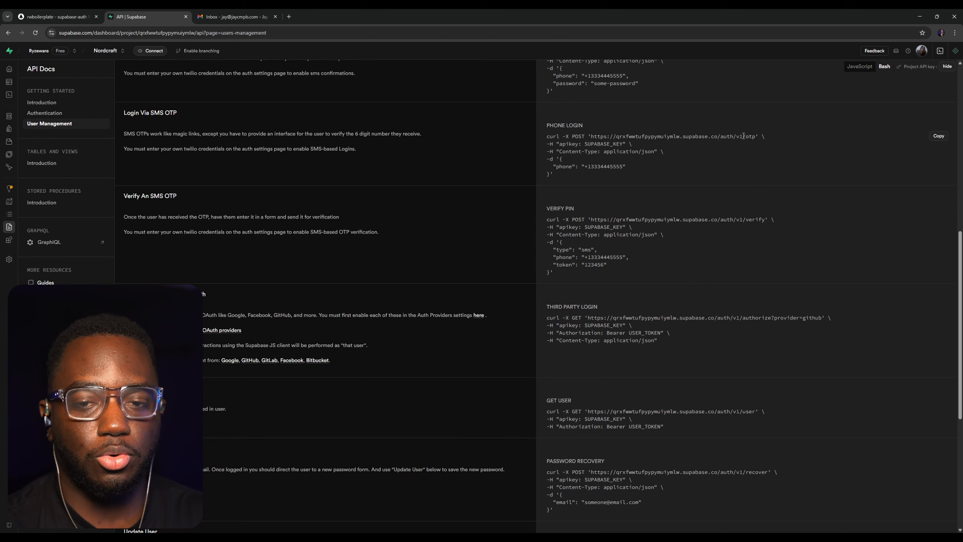
In toddle, replace rest with auth in the API's base URL and set its path segment to otp
left_click(60, 14)
double_click(761, 119)
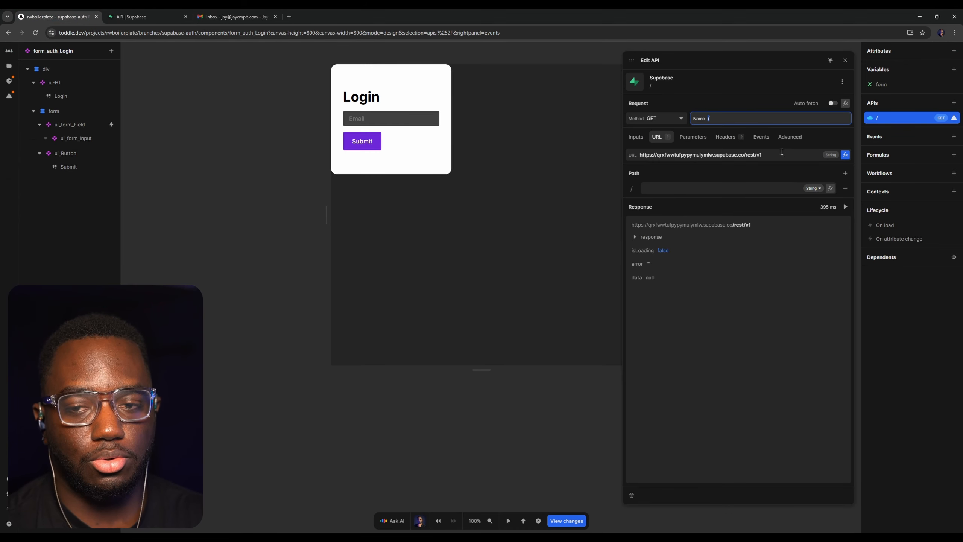
triple_click(776, 152)
double_click(750, 155)
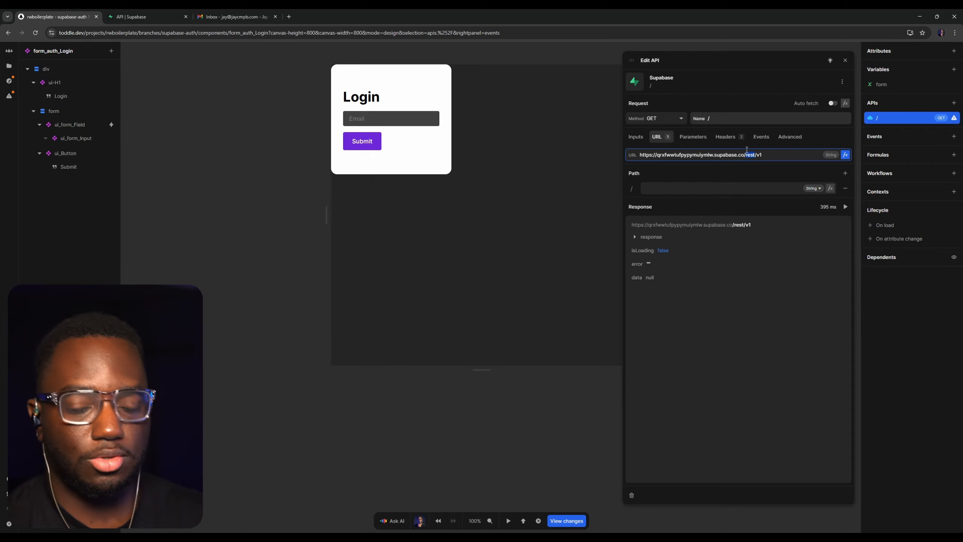
type("auth")
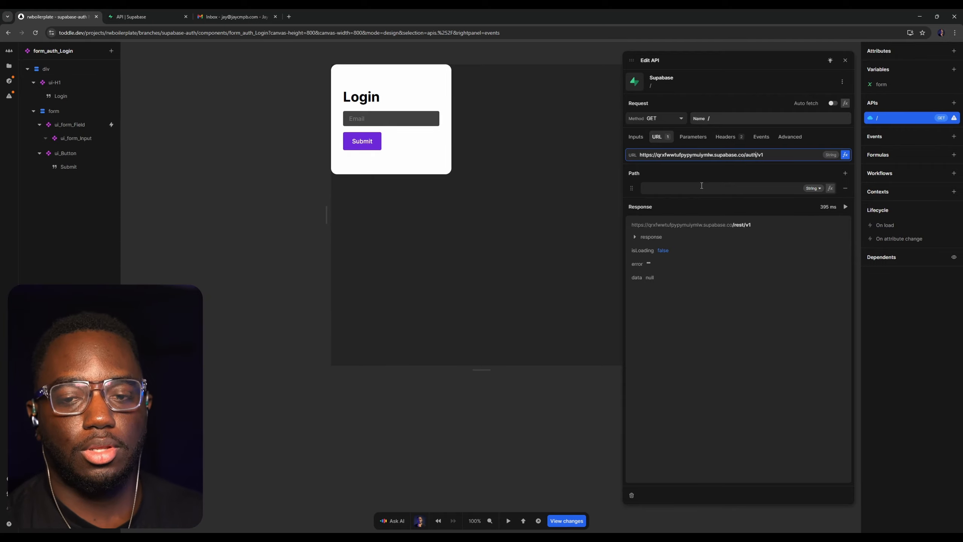
left_click(702, 187)
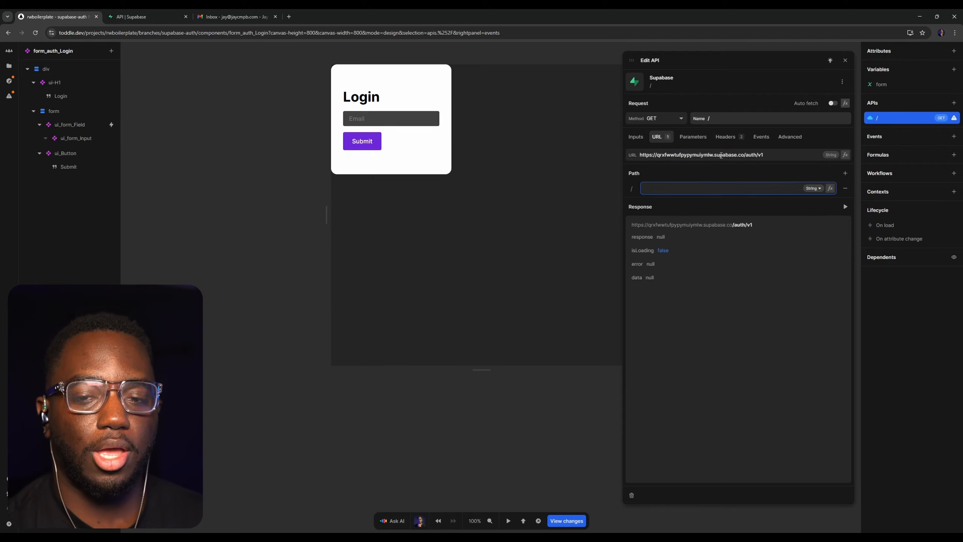
type("otp")
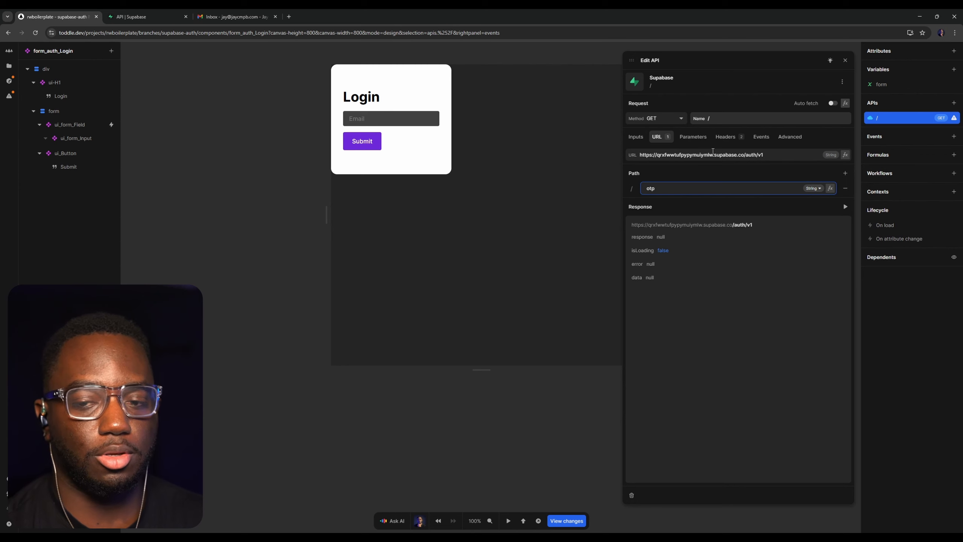
left_click(723, 364)
Check the phone login request's method in the Supabase docs and set the toddle API's method to POST
left_click(165, 12)
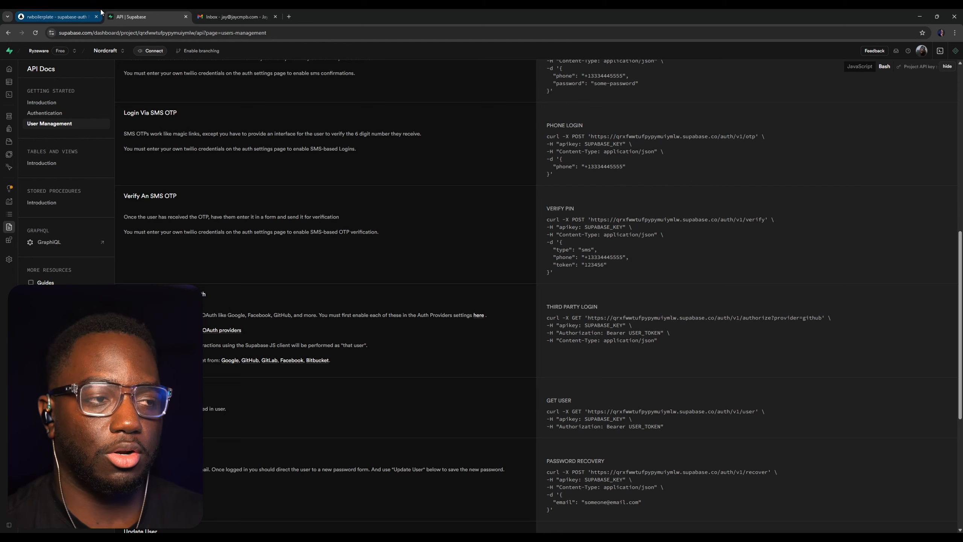
left_click(56, 16)
key("ctrl+Tab")
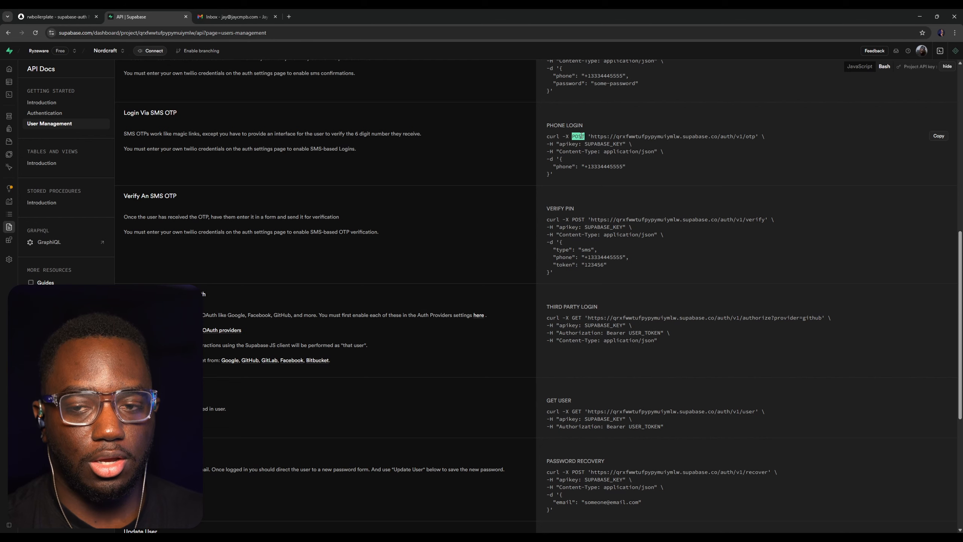
left_click(61, 15)
left_click(664, 119)
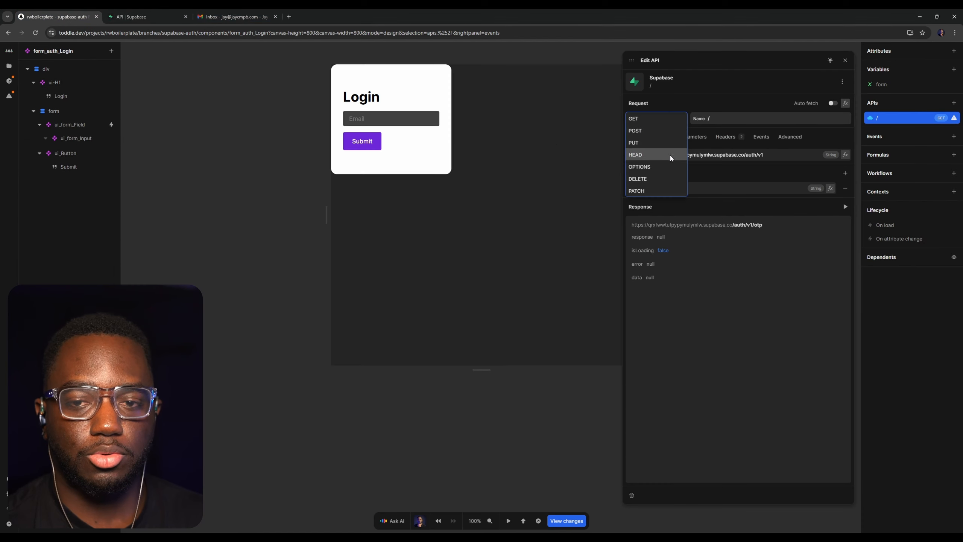
left_click(635, 131)
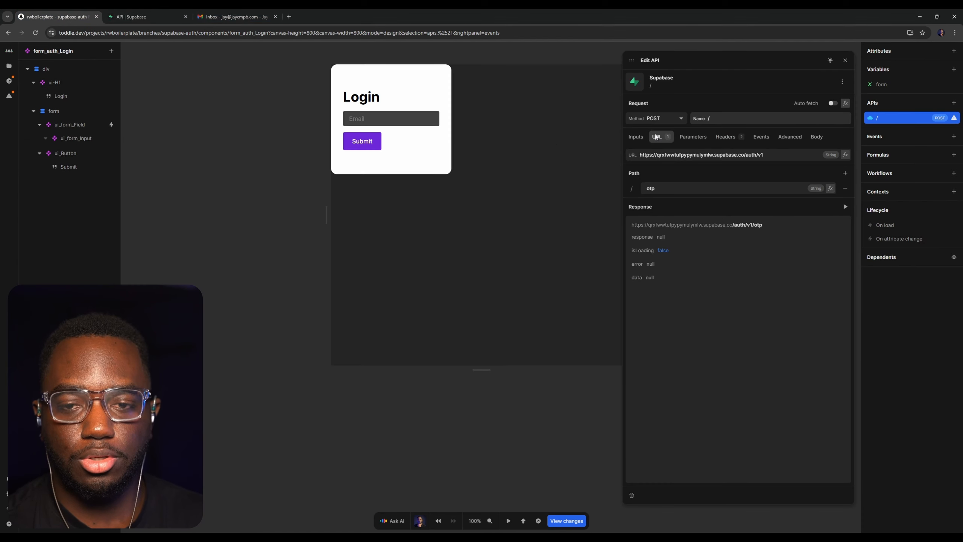
Build the request body formula as an Object with an email key
left_click(817, 137)
left_click(845, 170)
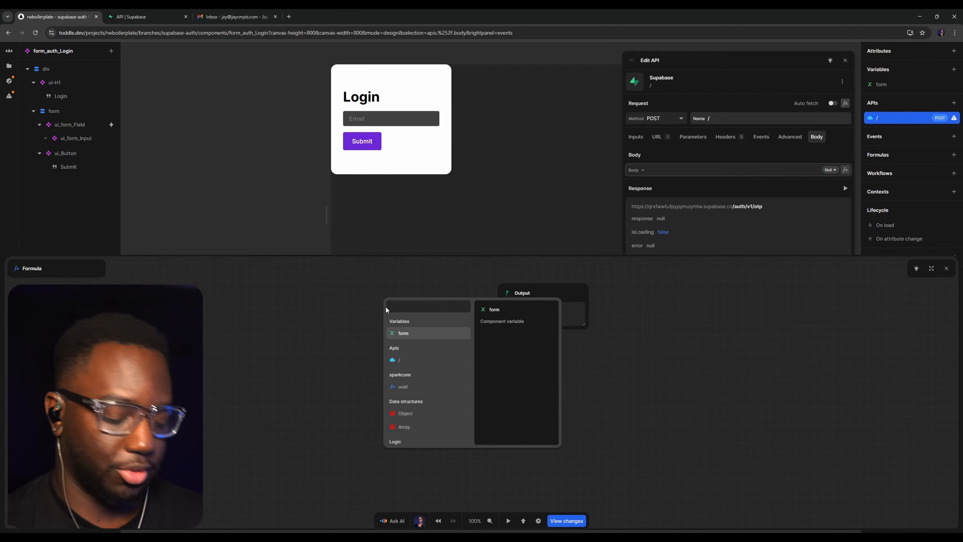
type("i")
key("BackSpace")
type("objec")
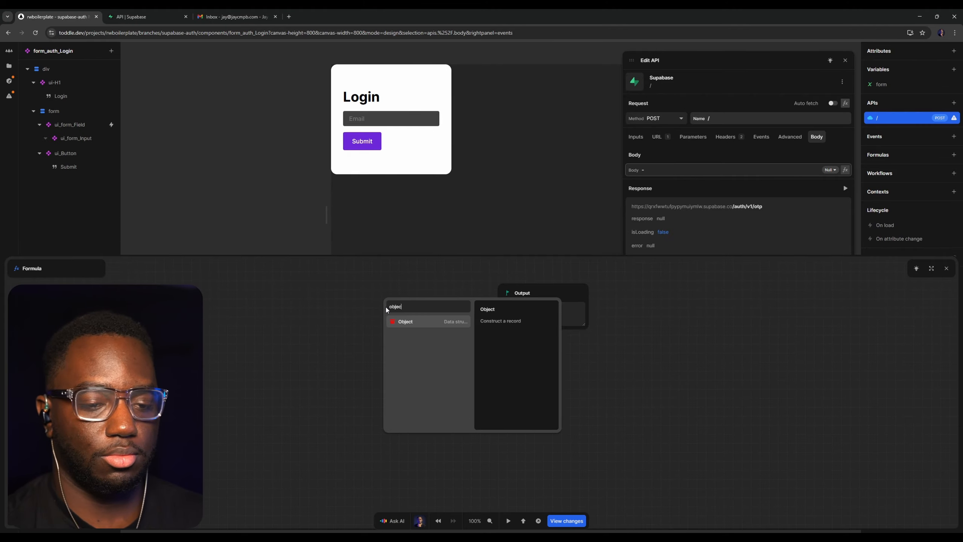
left_click(398, 323)
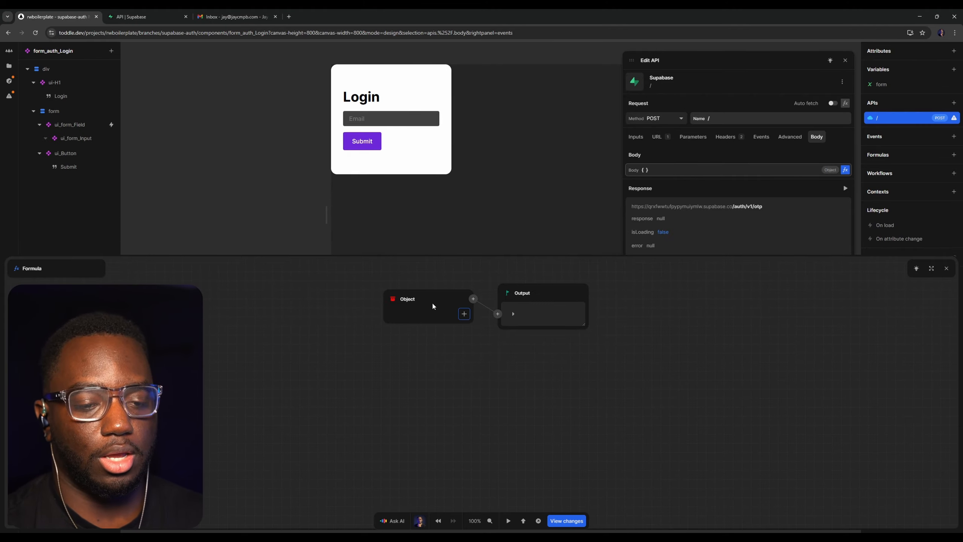
left_click(464, 314)
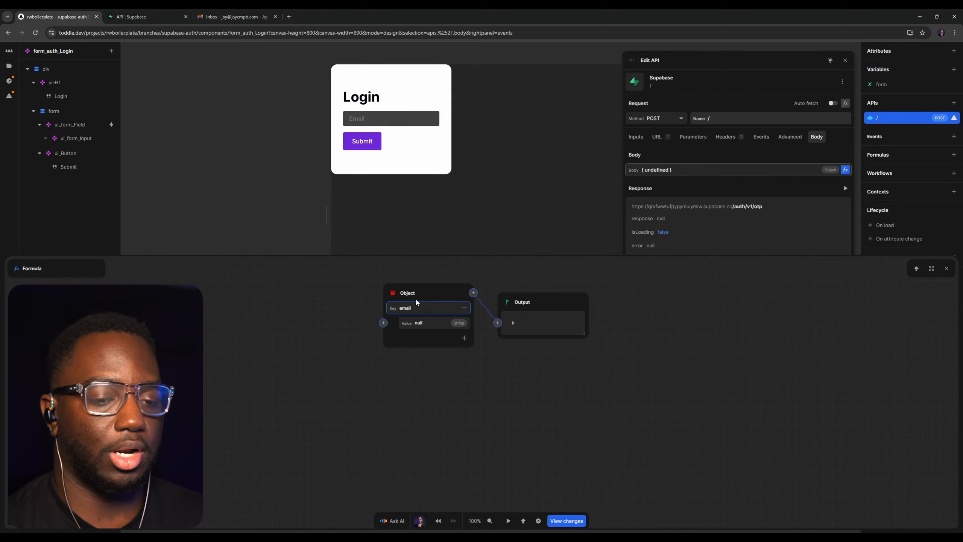
Feed the form variable's email into the body object's email value and close the formula
left_click(383, 323)
left_click(362, 331)
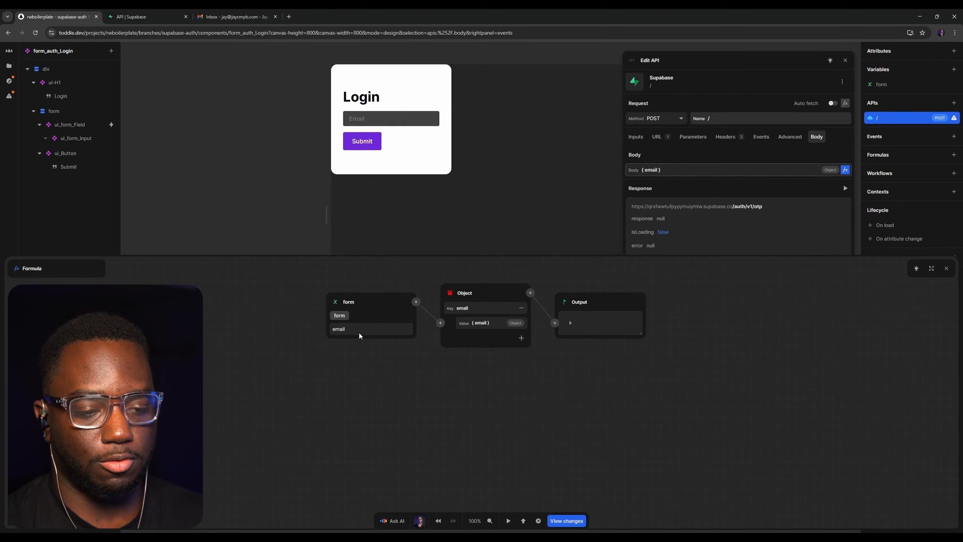
left_click(947, 268)
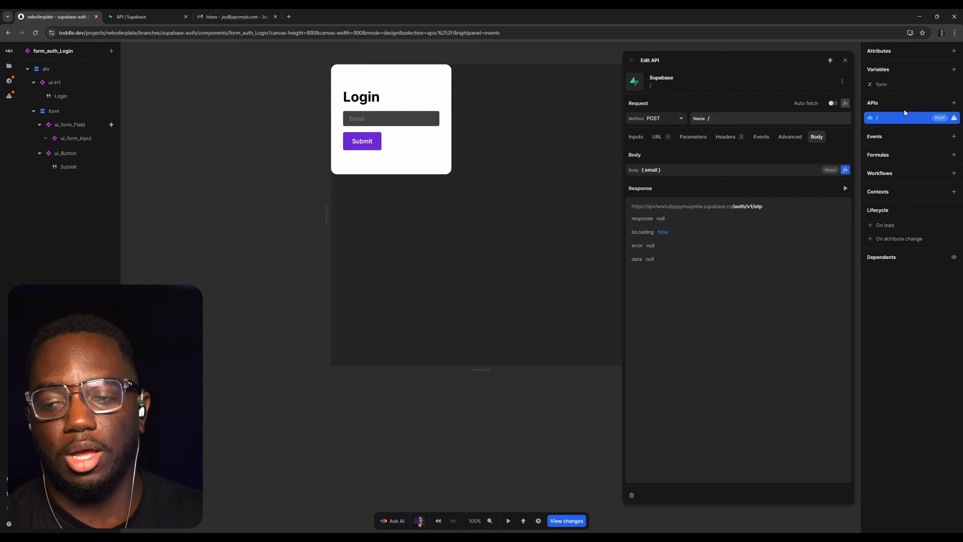
Rename the login component's Supabase API as SB: Send OTP and close its editor
left_click(842, 61)
left_click(877, 118)
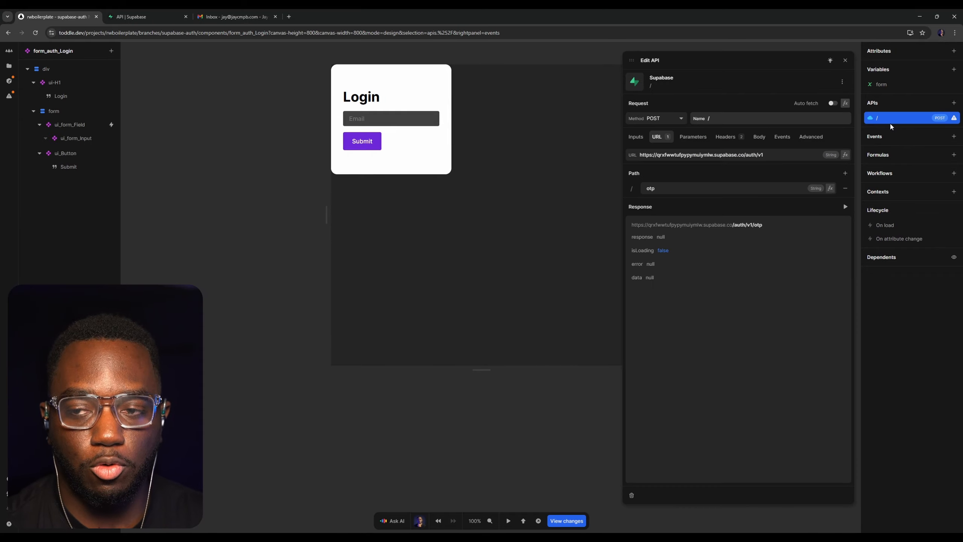
left_click(757, 119)
type("SB")
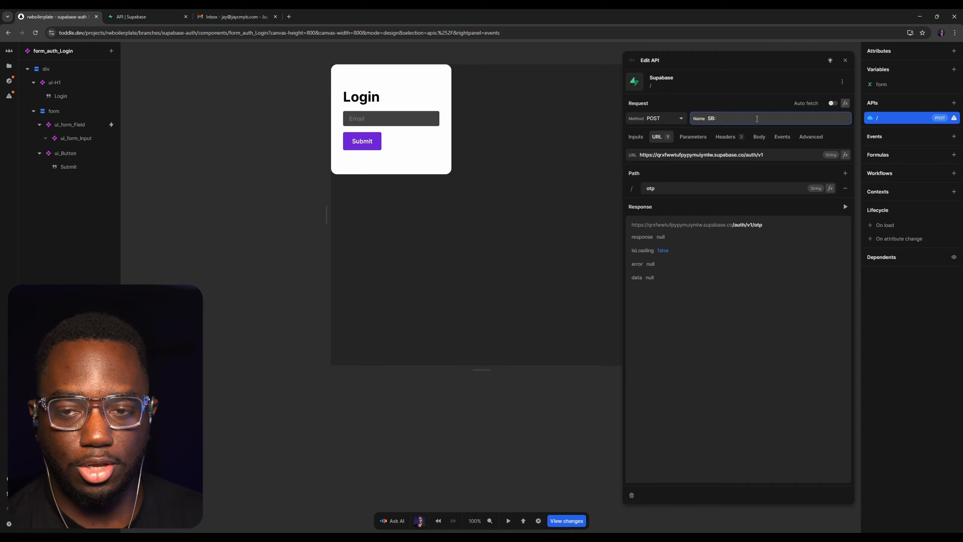
type(": Send OTP")
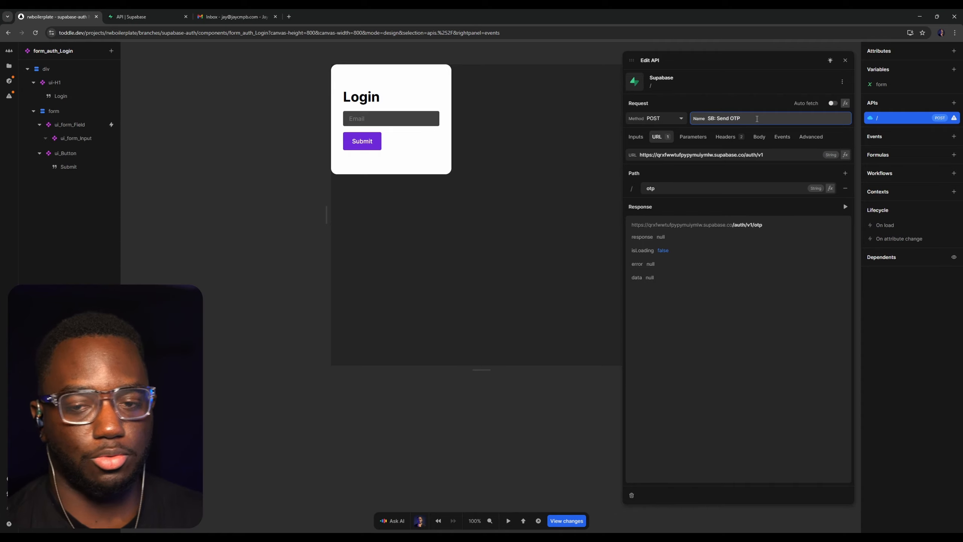
key("Return")
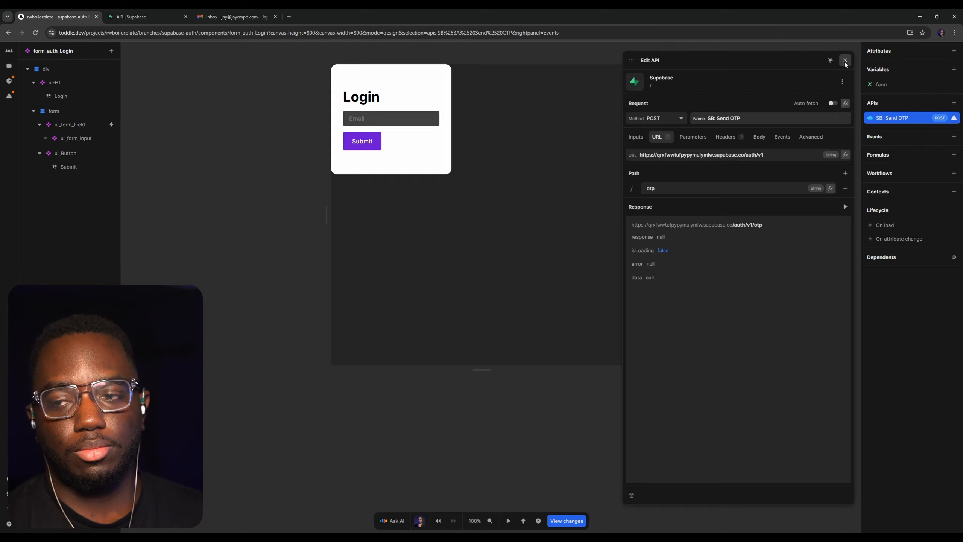
left_click(845, 60)
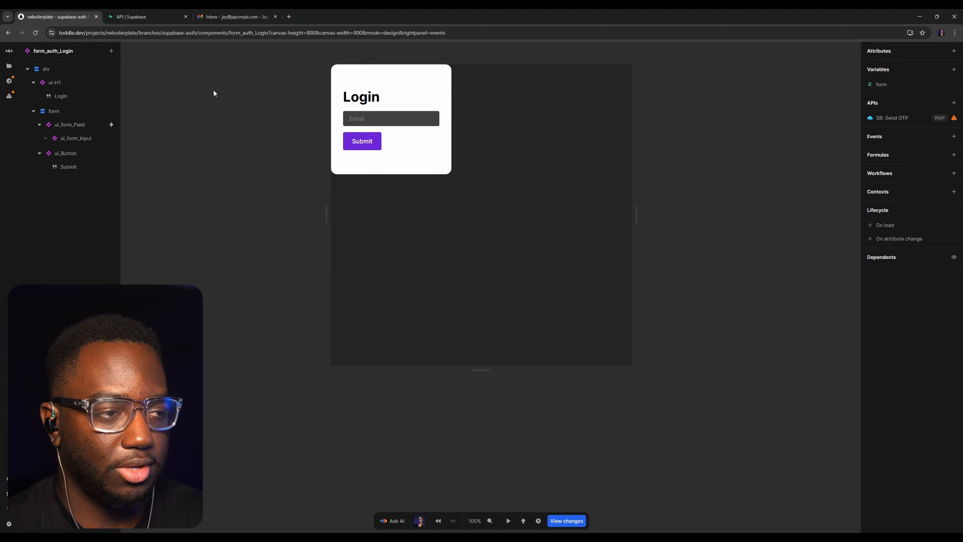
Open the form_auth_VerifyOTP component and delete its existing SB: Verify OTP API
left_click(9, 65)
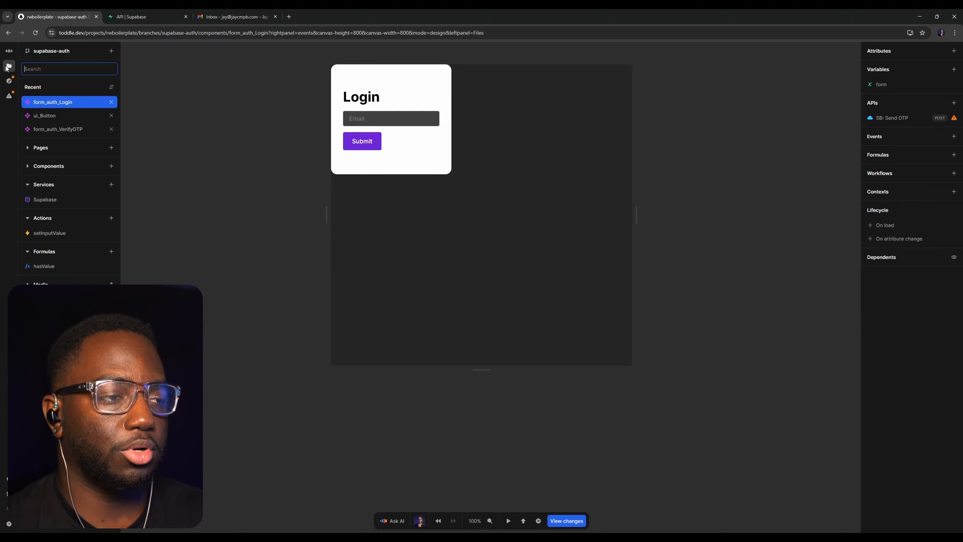
left_click(76, 129)
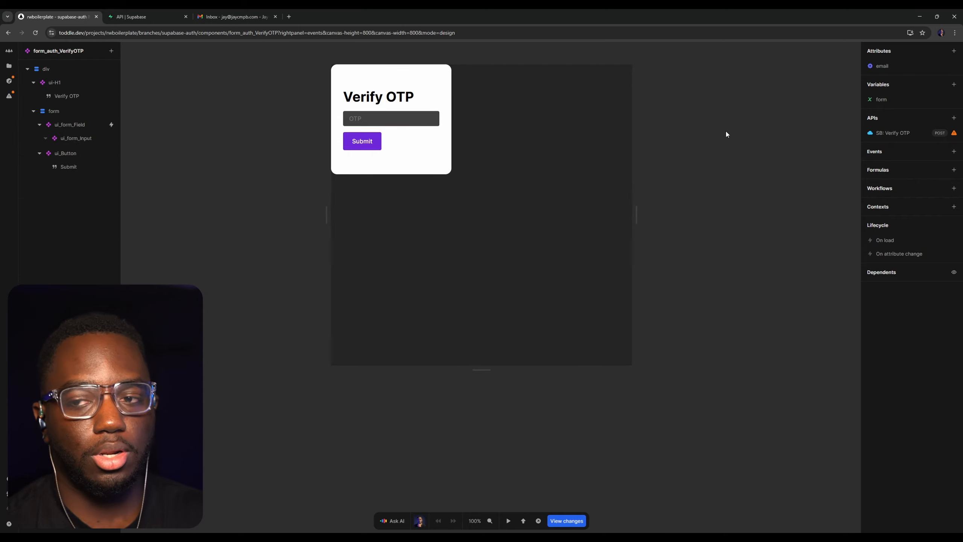
right_click(912, 133)
left_click(915, 165)
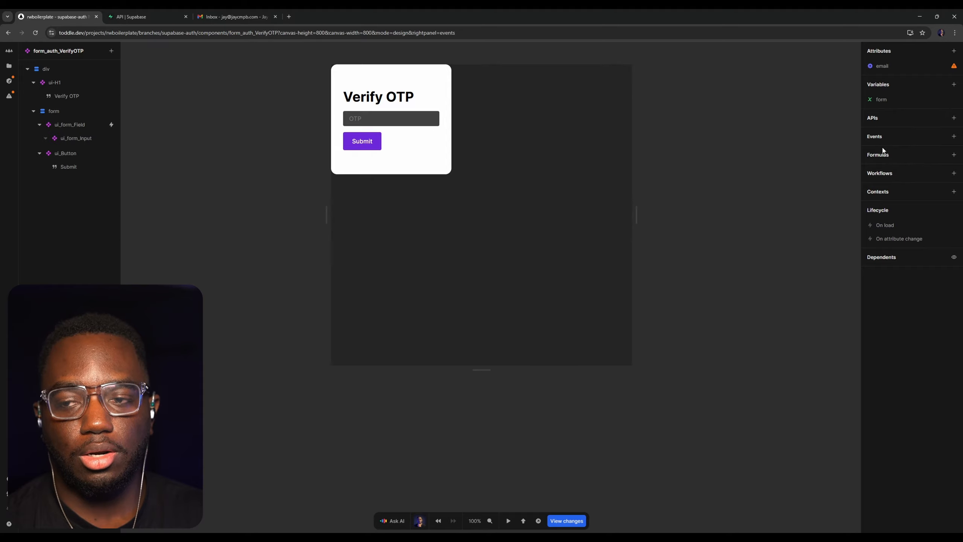
Add a new API from the Supabase / endpoint with auto fetch off, replacing rest with auth in its base URL
left_click(954, 118)
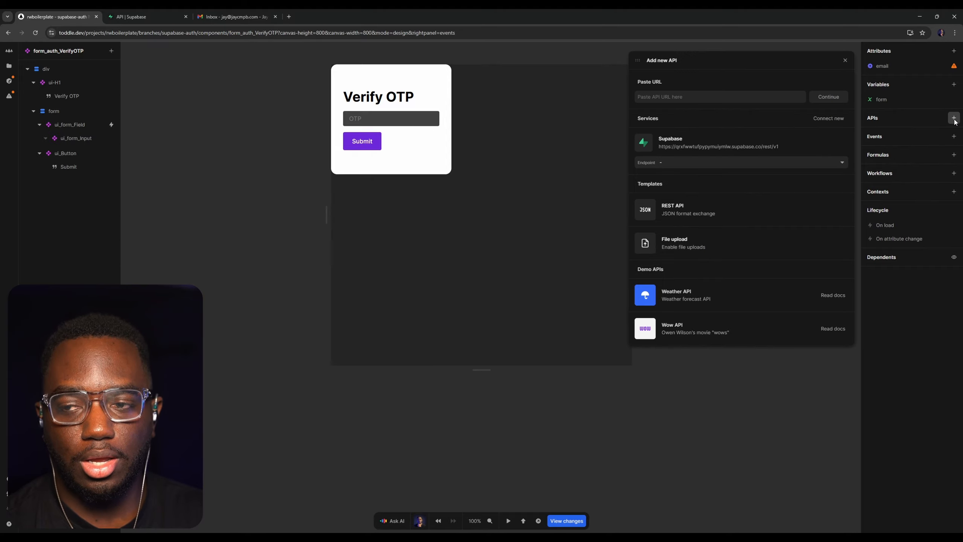
left_click(706, 164)
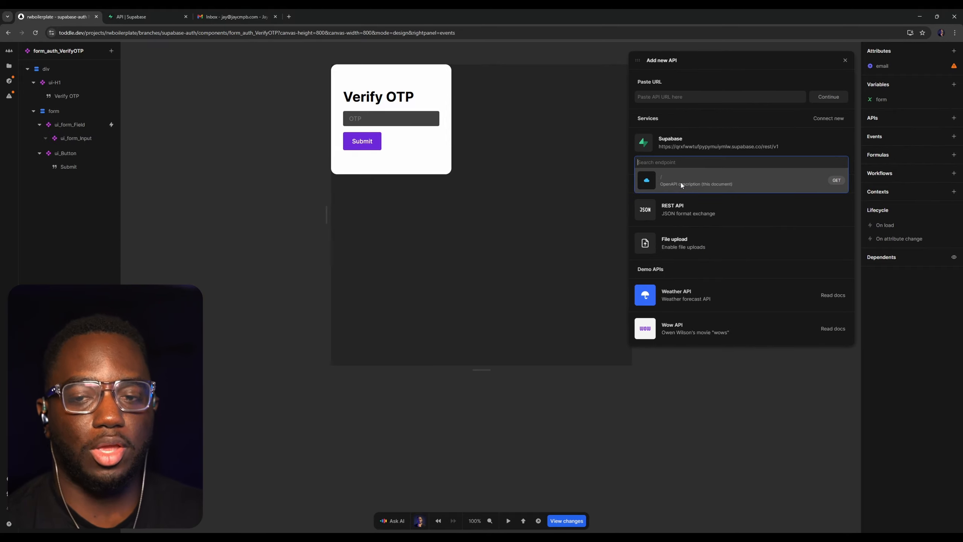
left_click(680, 182)
left_click(833, 103)
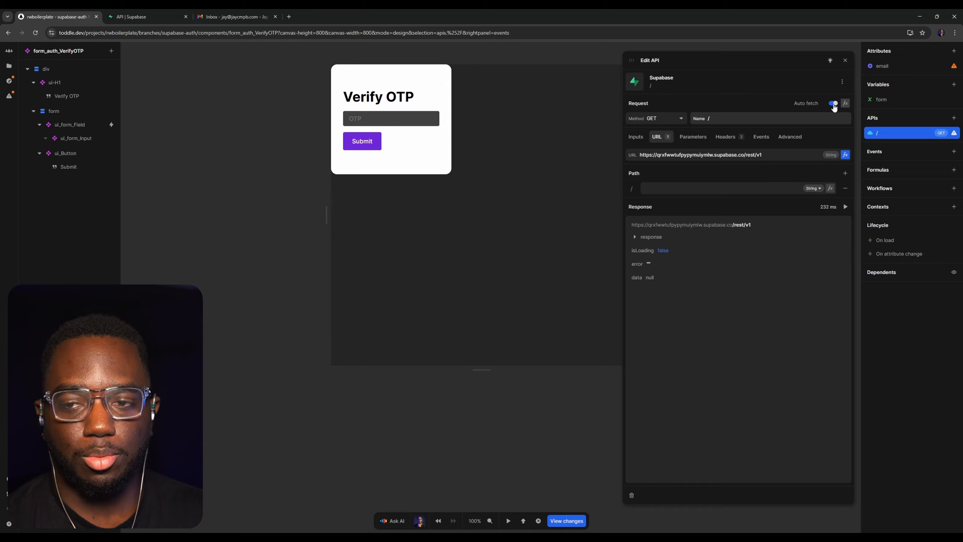
left_click(749, 154)
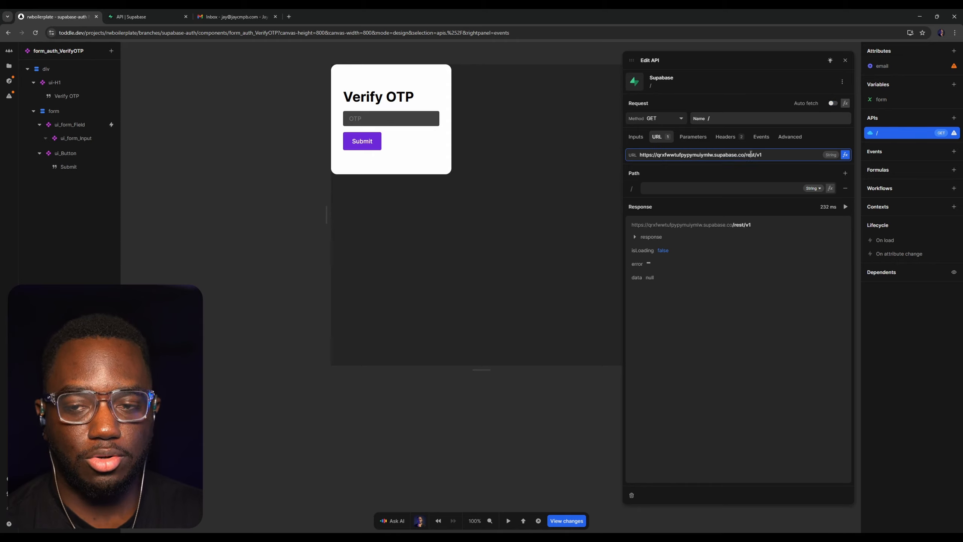
type("auth")
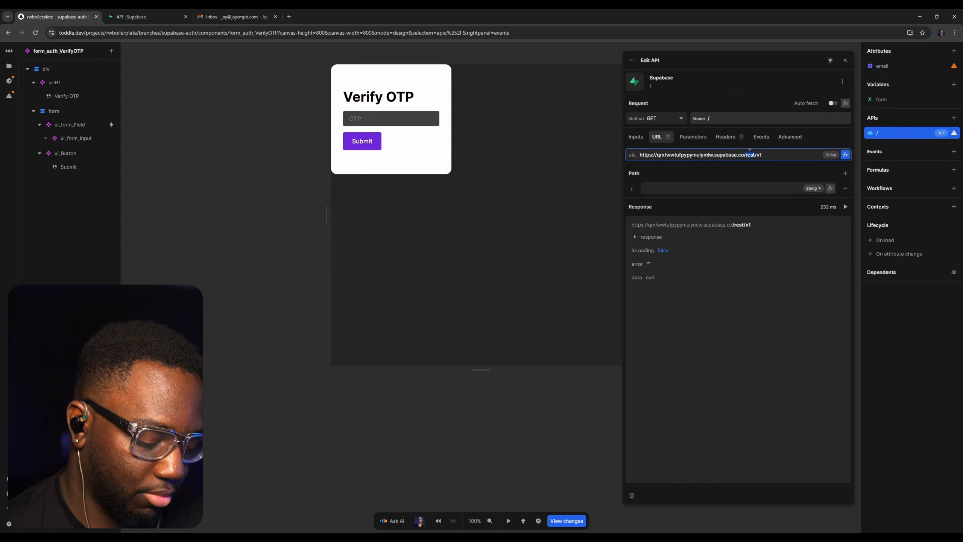
Switch to the Supabase docs and examine the Verify Pin request's path and its type, phone and token body fields
left_click(153, 15)
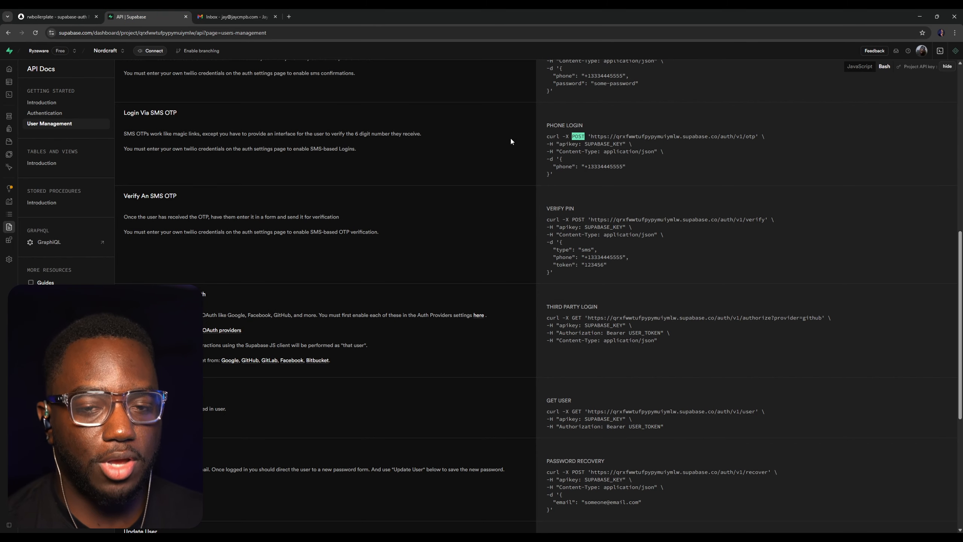
left_click(393, 198)
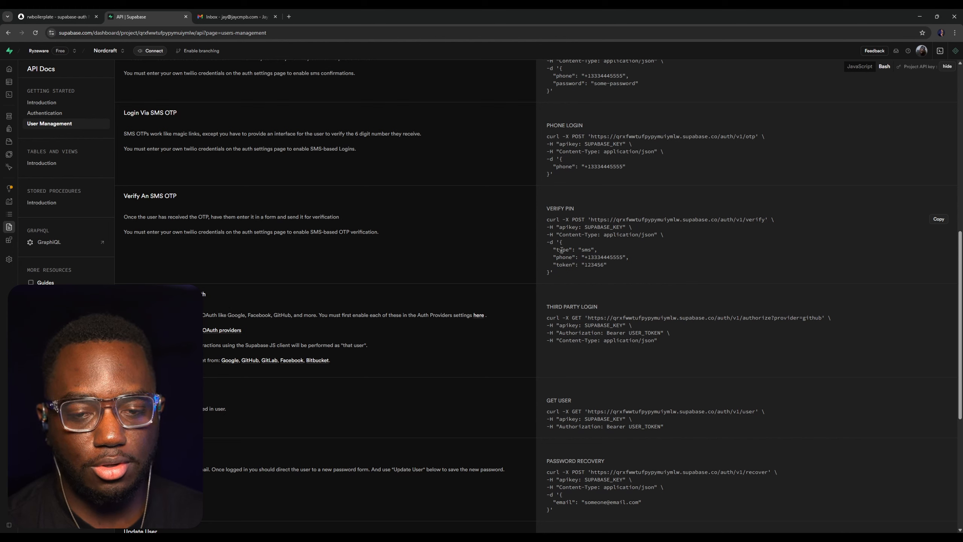
left_click_drag(561, 257, 610, 266)
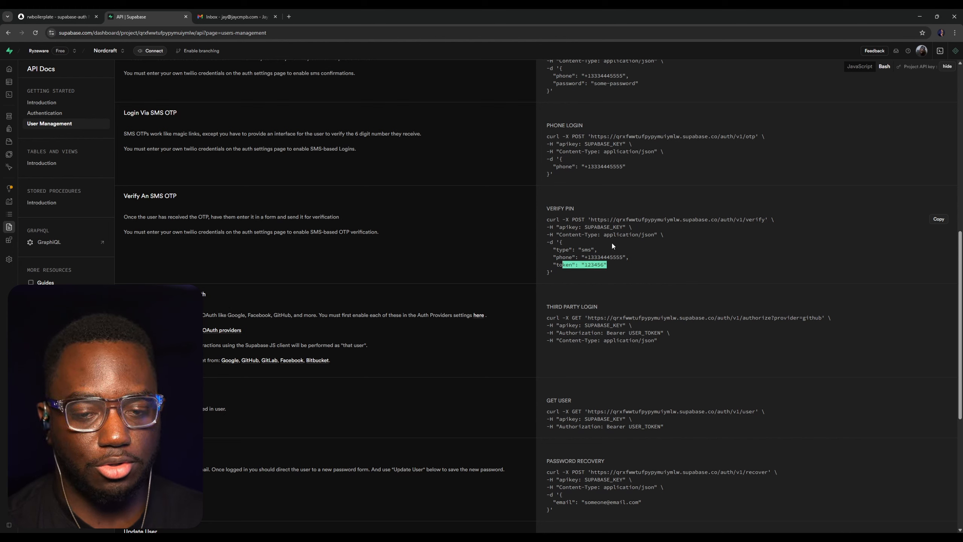
left_click(612, 244)
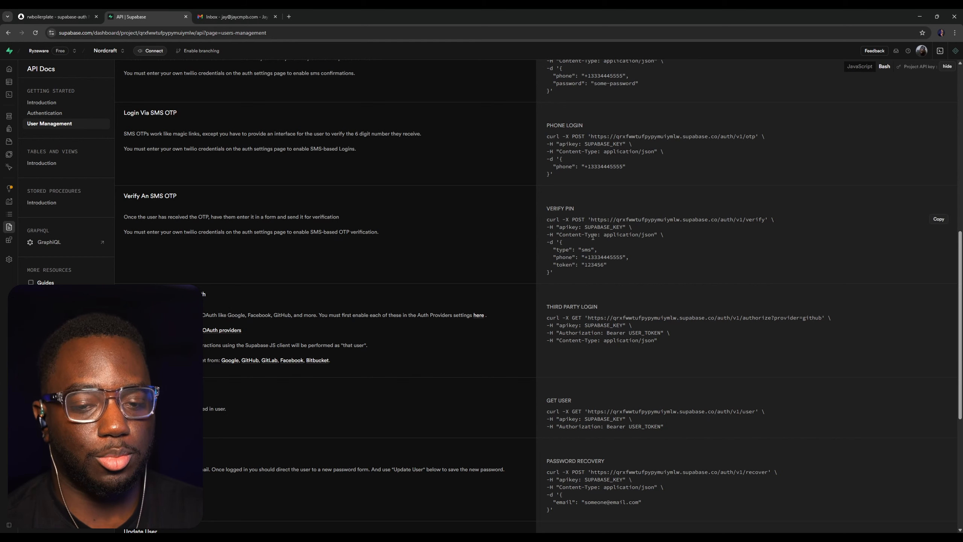
Back in toddle, name the new API SB: Verify Token and set its method to POST
left_click(76, 13)
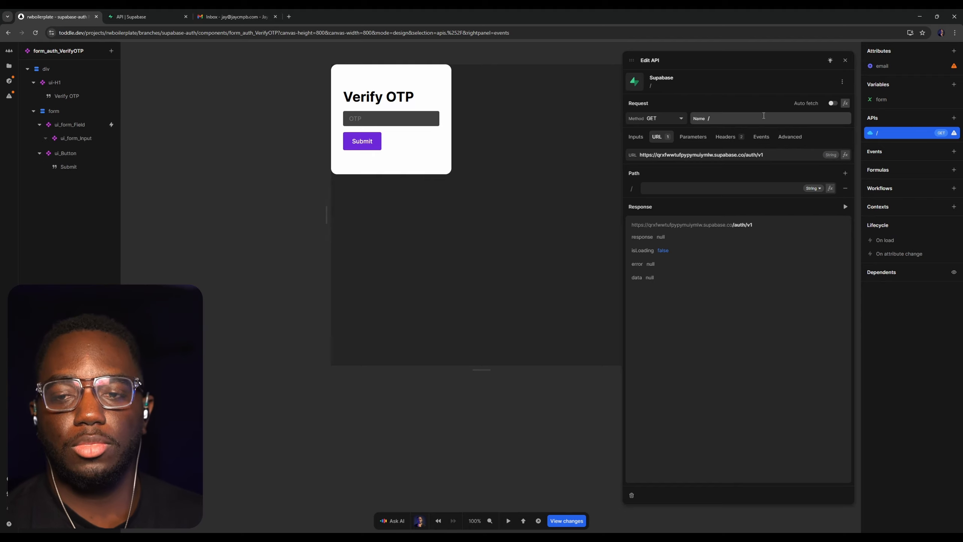
left_click(766, 116)
type("SB")
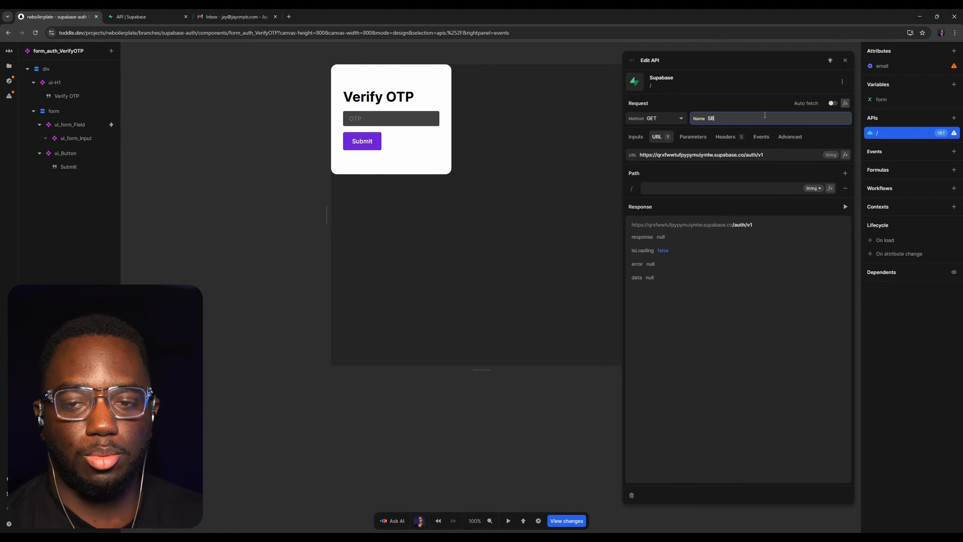
type(": Verify Token")
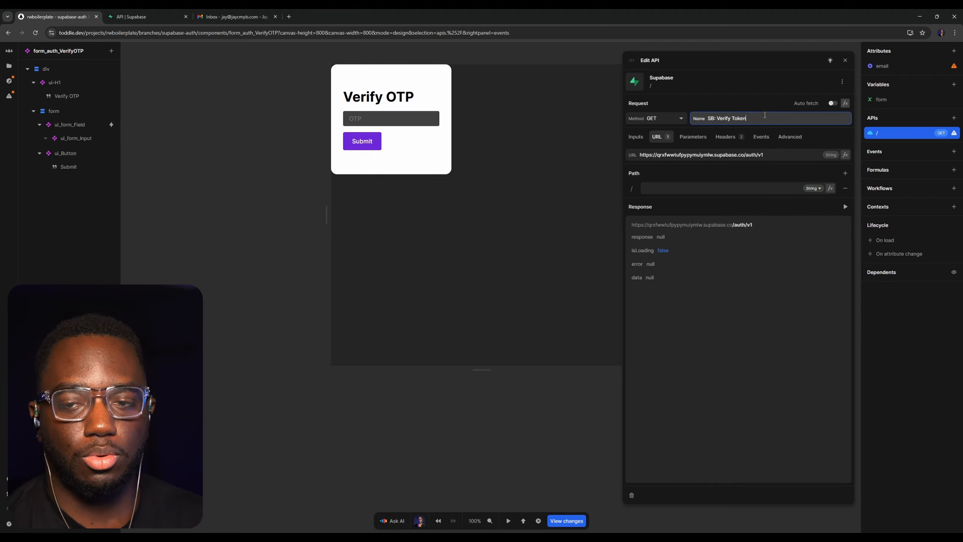
key("Return")
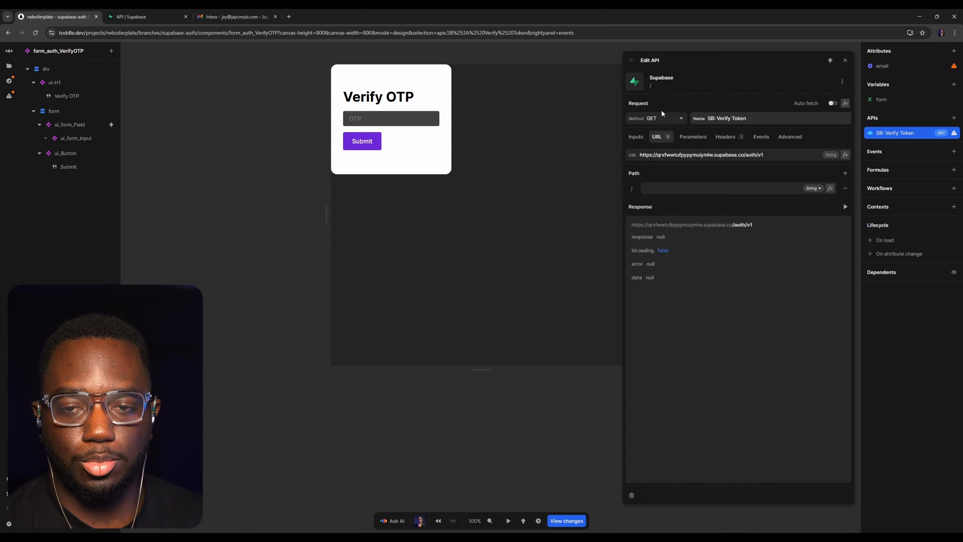
left_click(655, 121)
left_click(658, 129)
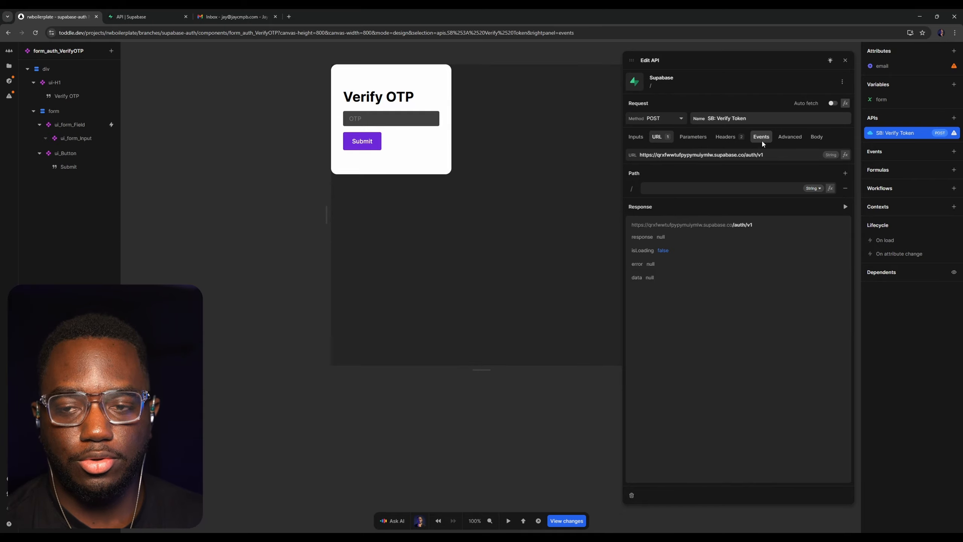
Build the API's body formula as an Object whose type key has the value email
left_click(816, 136)
left_click(845, 170)
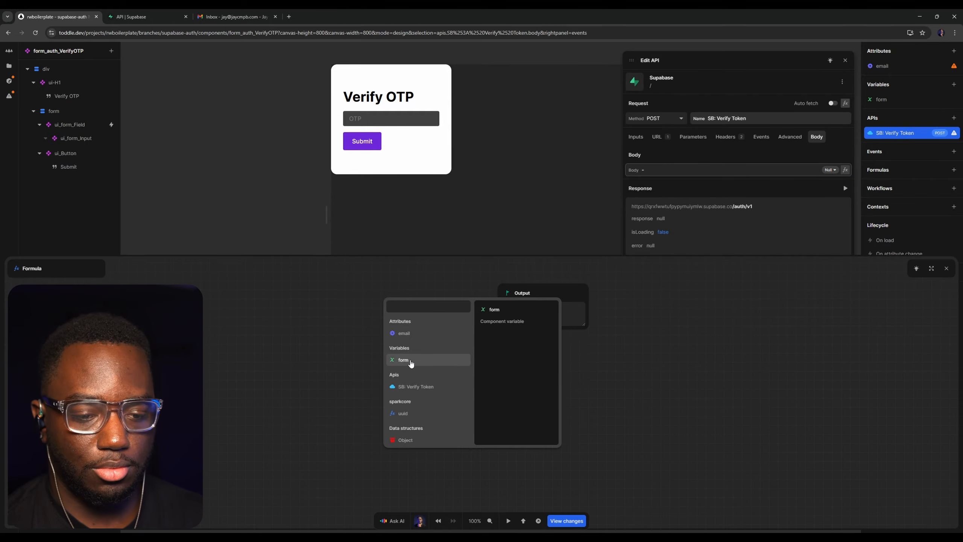
left_click(474, 288)
left_click(452, 316)
type("objec")
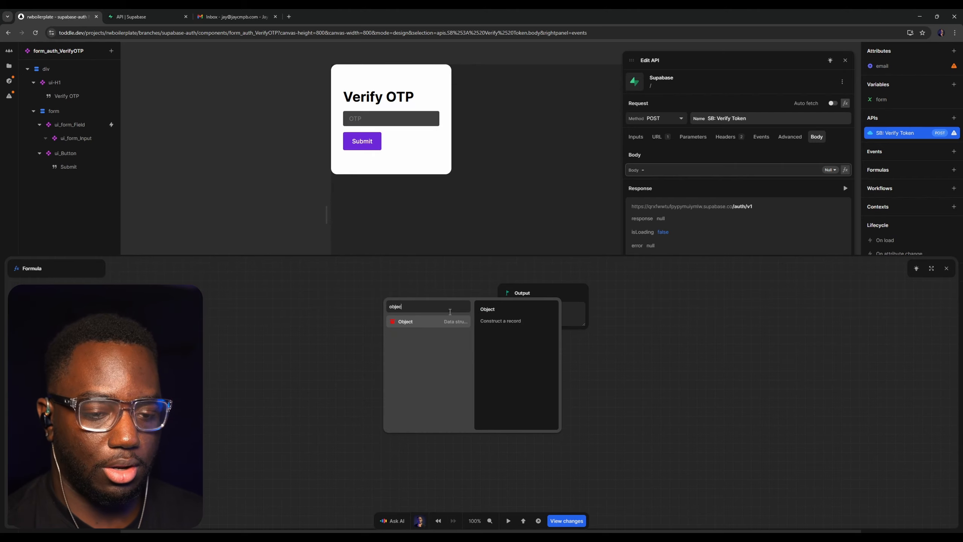
key("Return")
left_click(464, 314)
type("type")
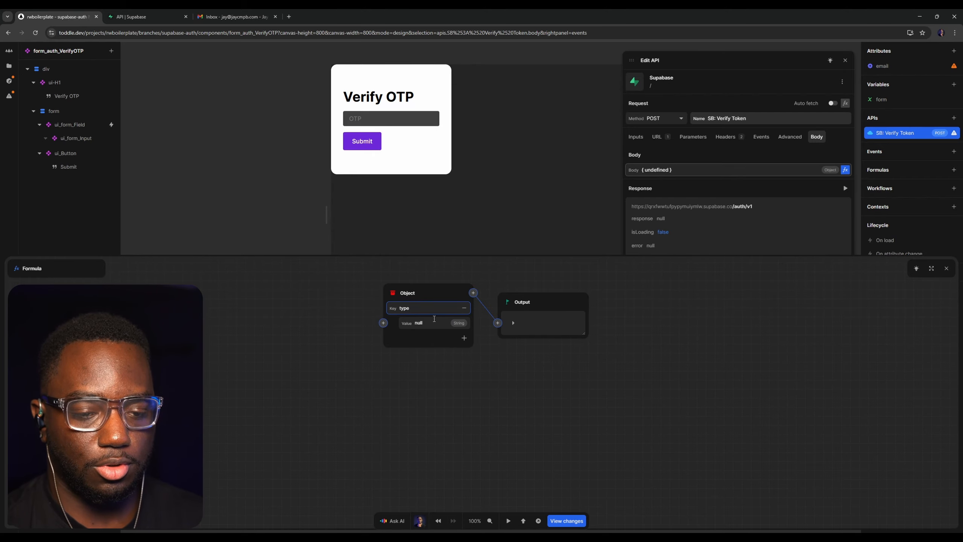
key("Tab")
type("email")
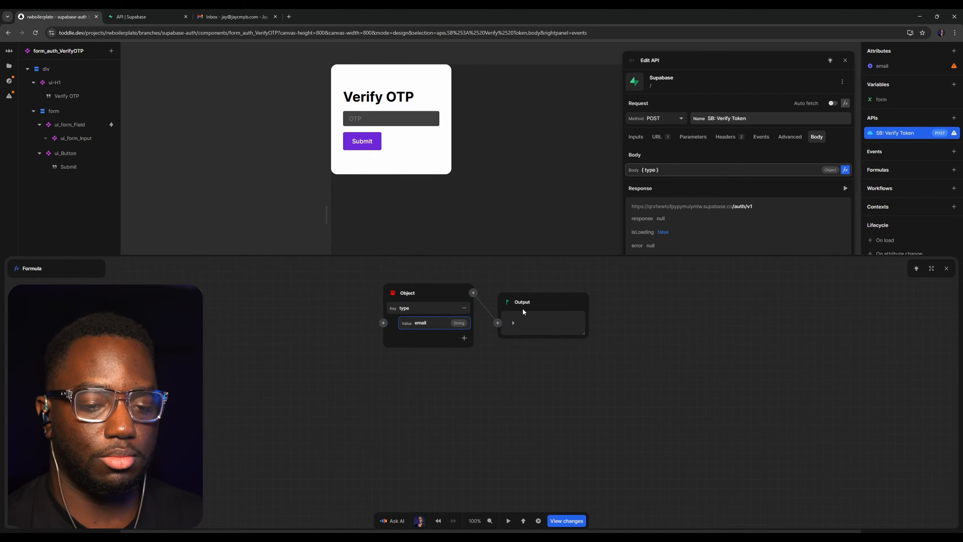
Add an email key to the body object and take its value from the email attribute
left_click(465, 338)
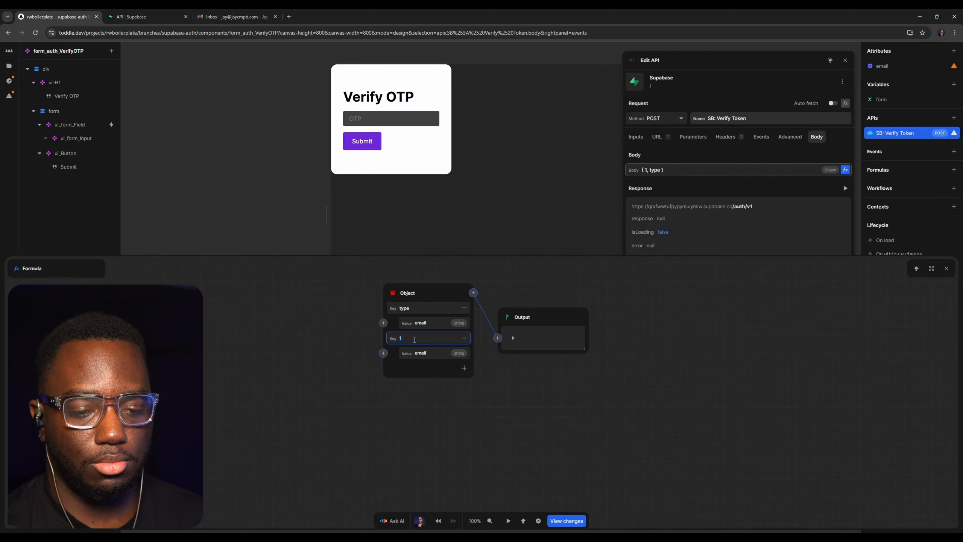
type("email")
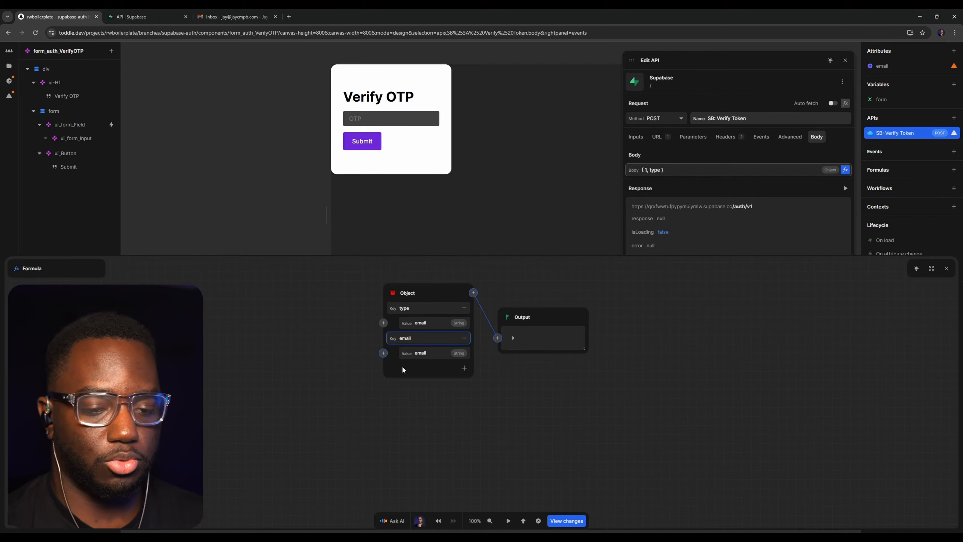
left_click(384, 353)
left_click(380, 363)
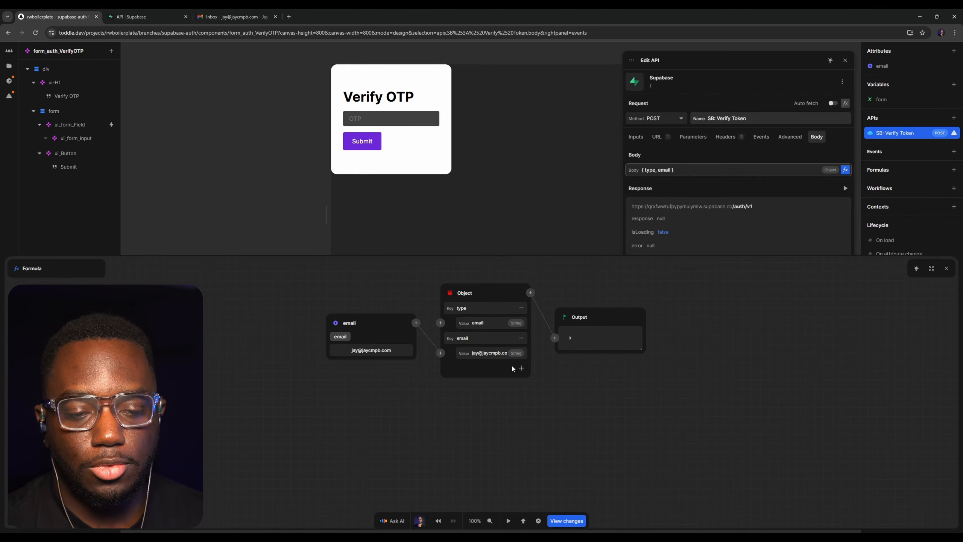
Add a token key to the body object and take its value from the form variable's token
left_click(522, 368)
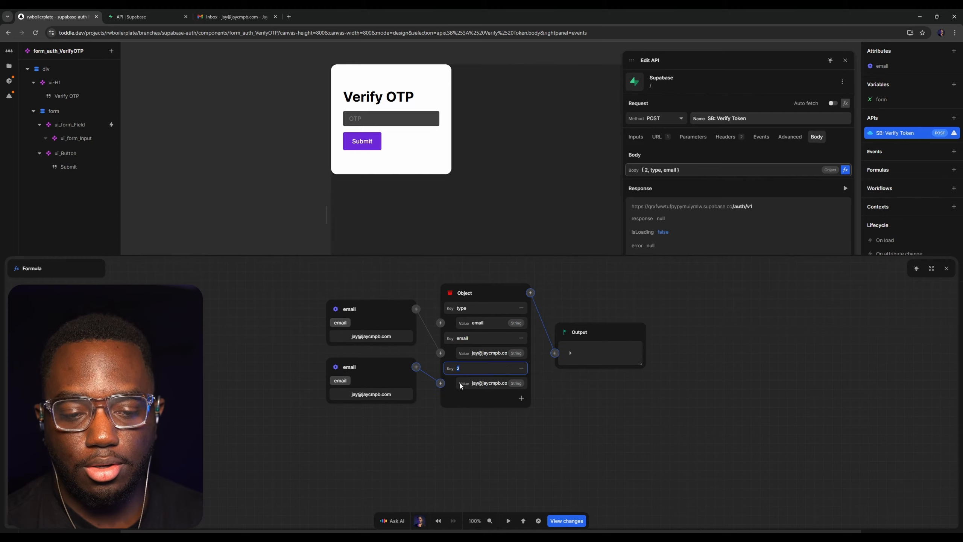
type("token")
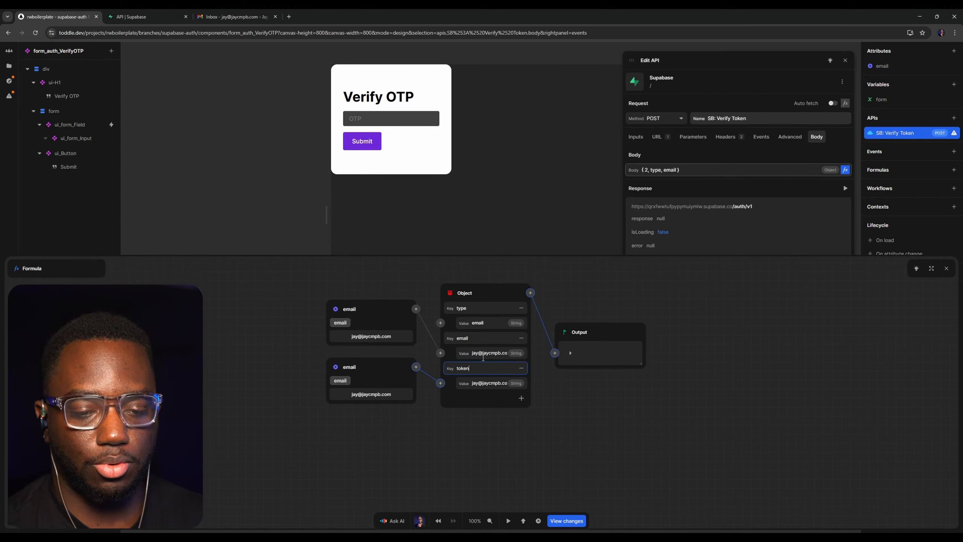
left_click(336, 368)
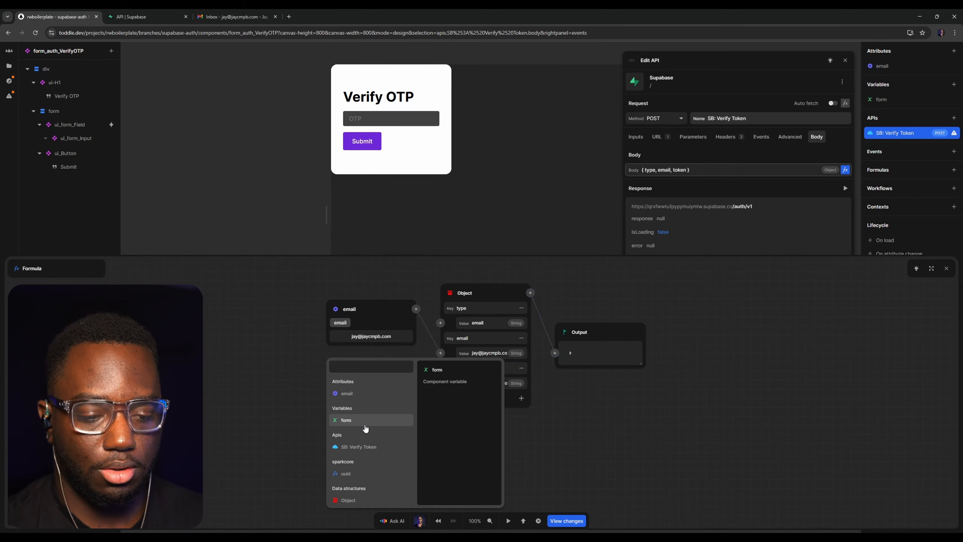
left_click(365, 424)
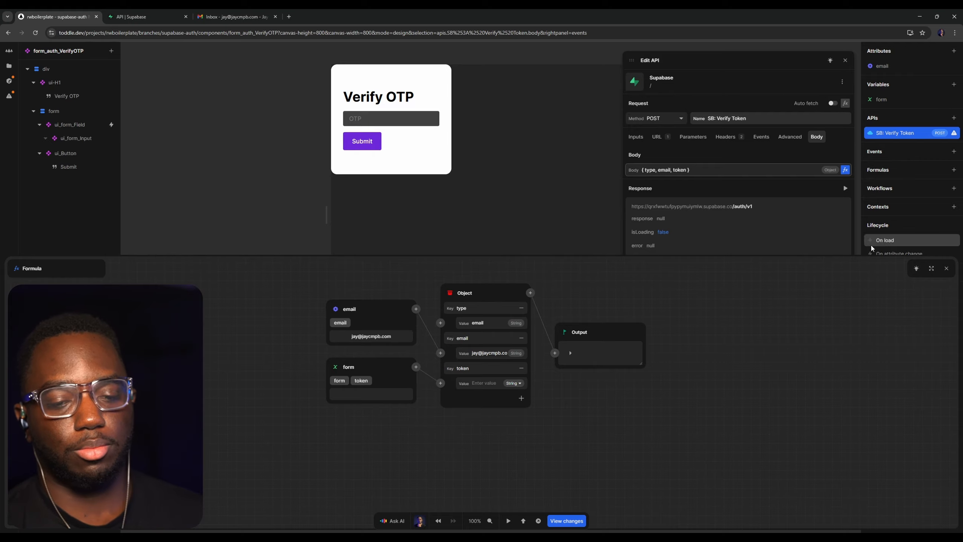
Close the body formula and API editors, and view form_auth_Login before returning to form_auth_VerifyOTP
left_click(946, 268)
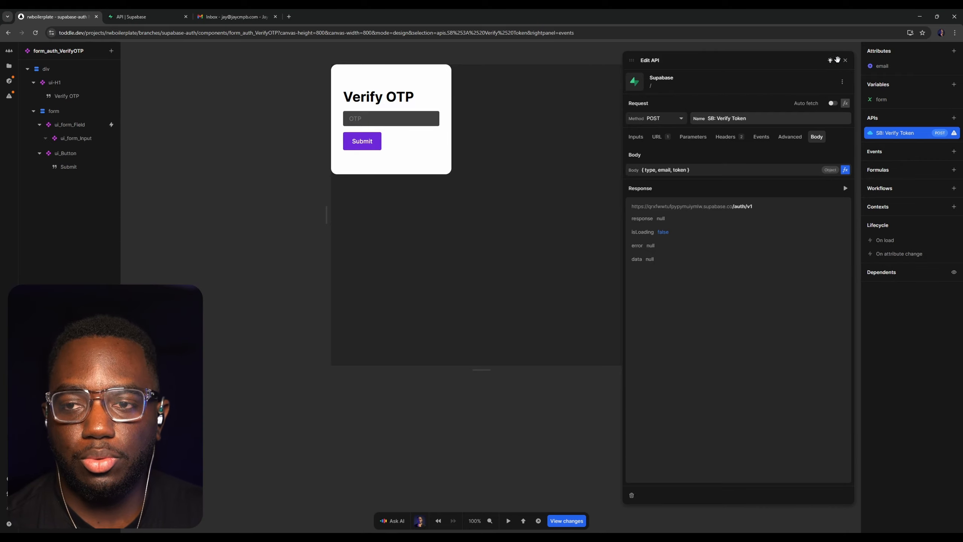
left_click(846, 60)
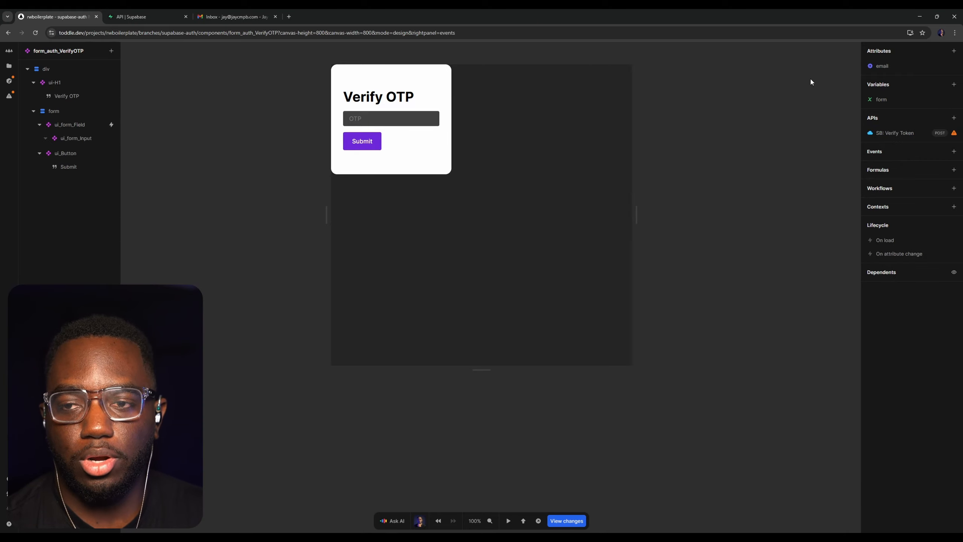
left_click(9, 65)
left_click(59, 116)
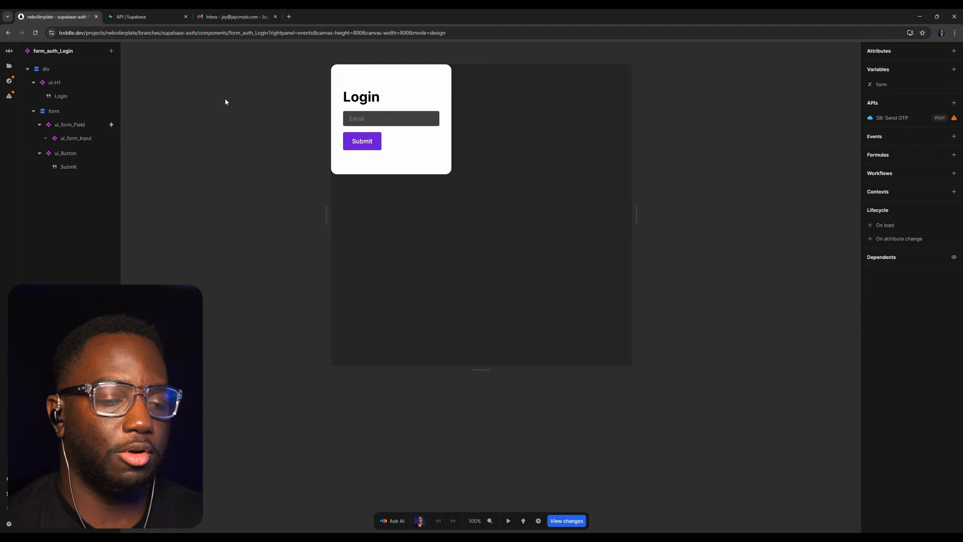
left_click(9, 66)
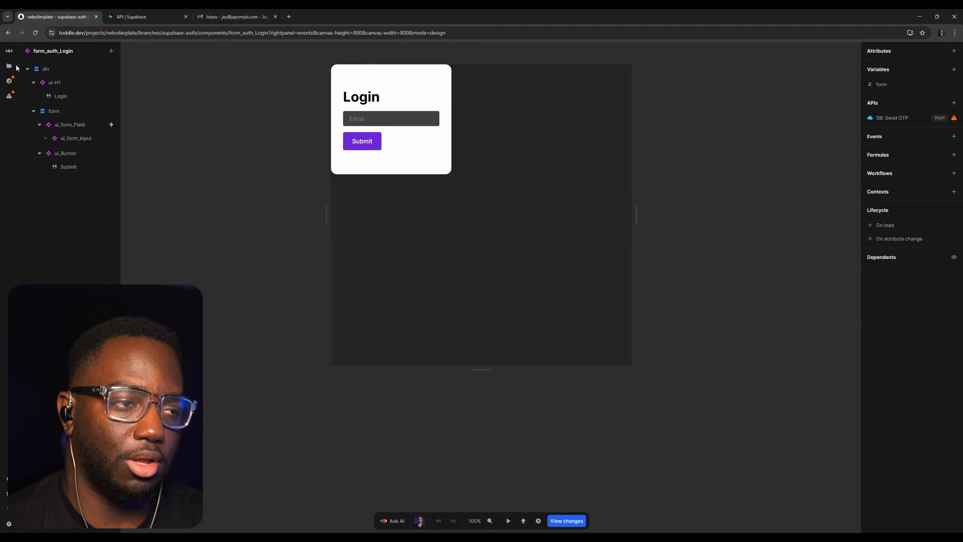
left_click(52, 114)
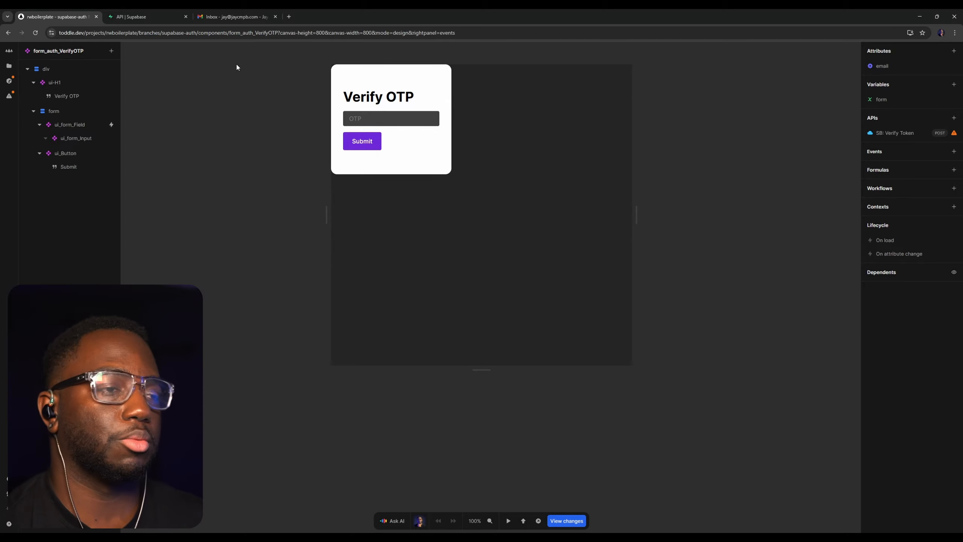
Review the body of the SB: Verify Token API and the URL settings of SB: Send OTP in form_auth_Login
left_click(887, 133)
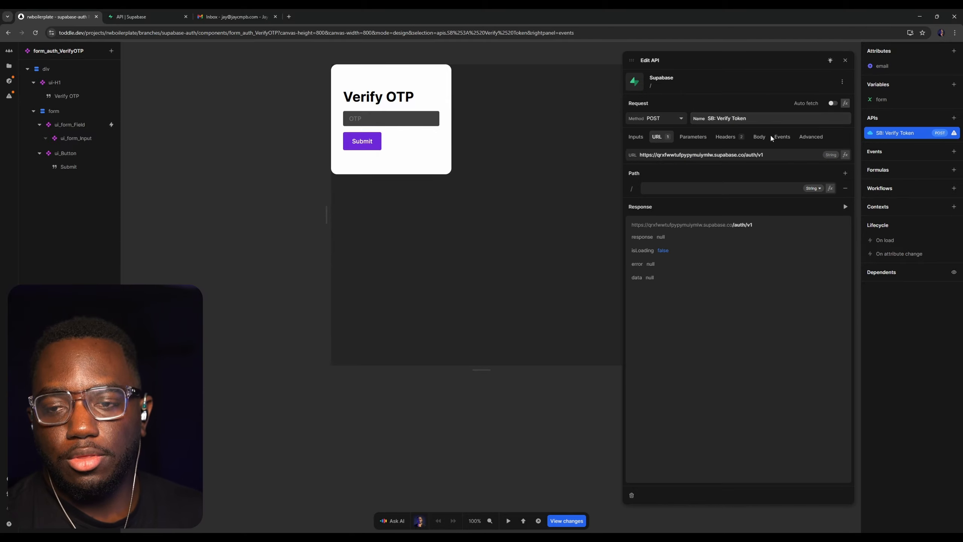
left_click(760, 137)
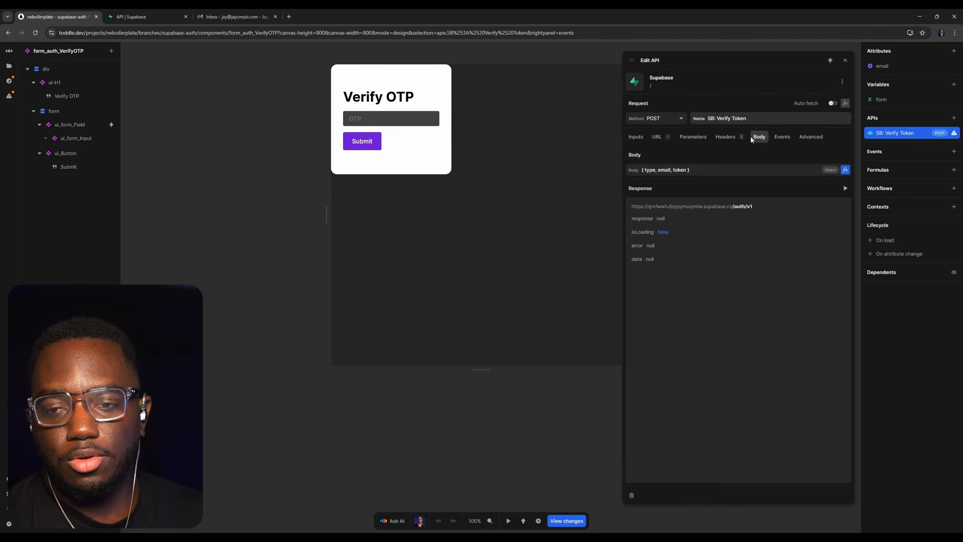
left_click(845, 61)
left_click(9, 66)
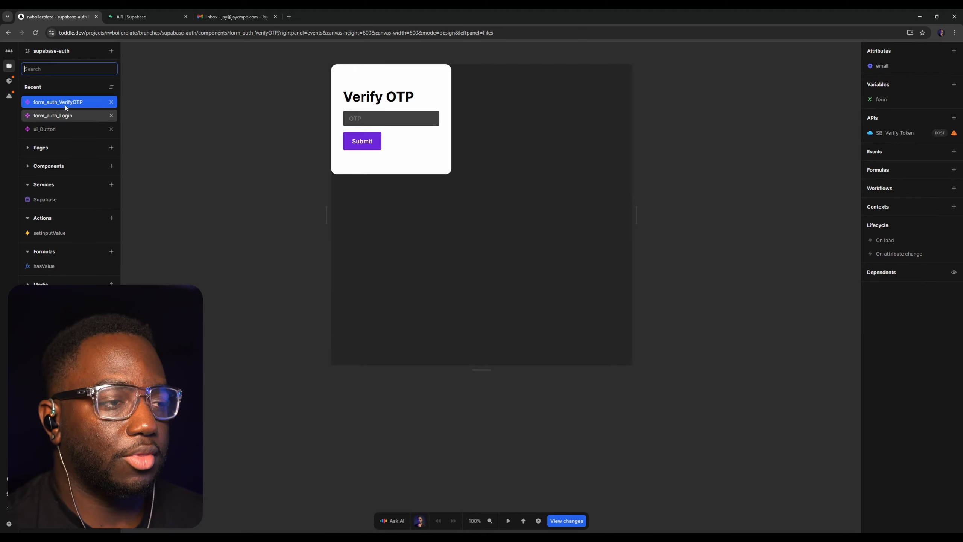
left_click(66, 115)
left_click(903, 118)
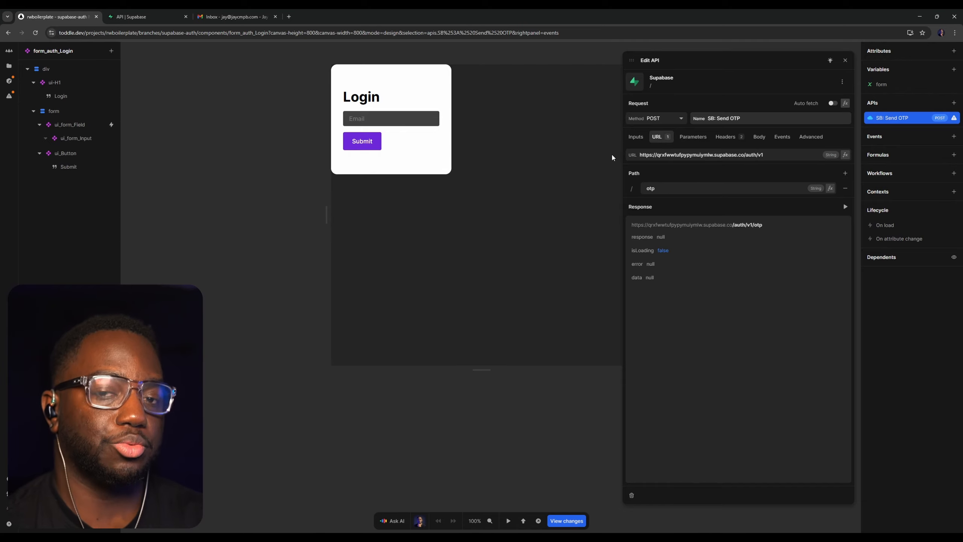
Set the URL path of form_auth_VerifyOTP's SB: Verify Token API to verify and check it against the Supabase API docs
left_click(9, 66)
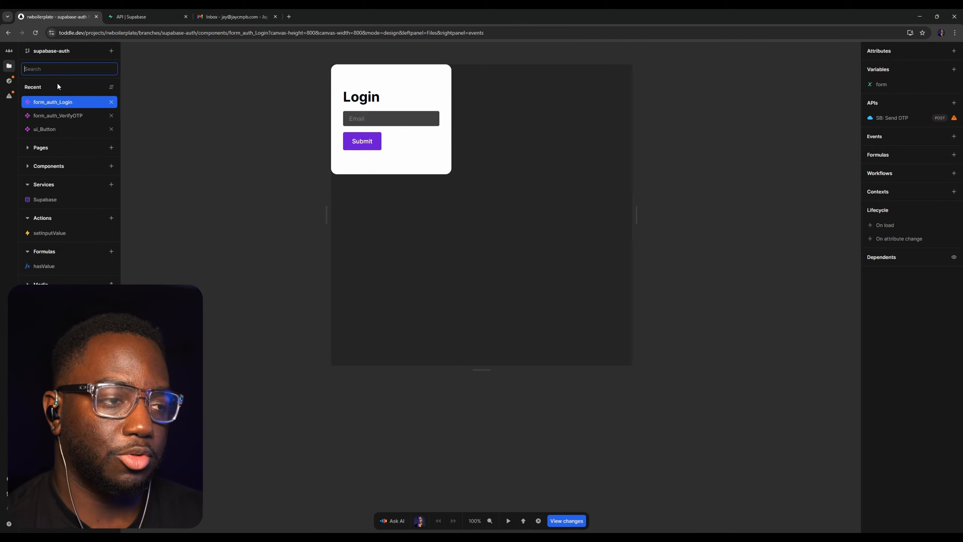
left_click(59, 116)
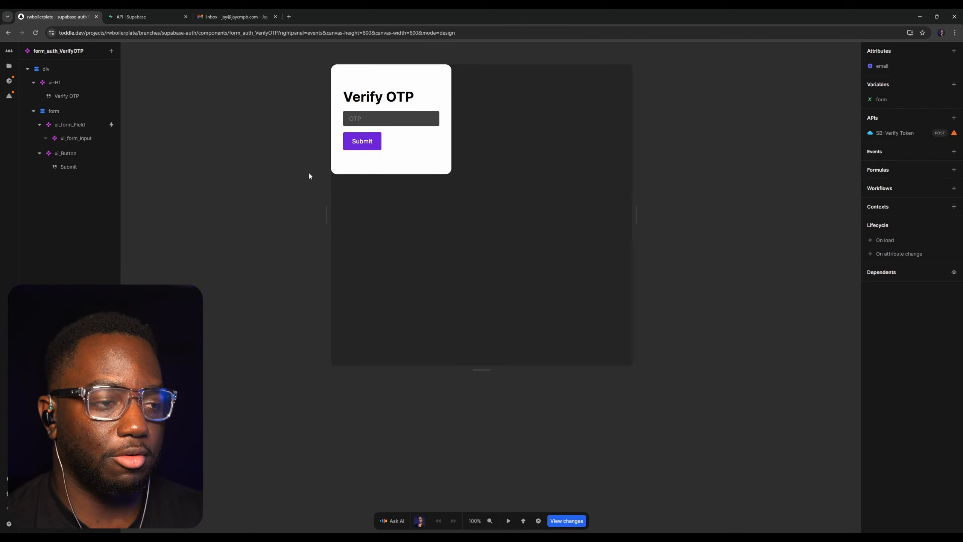
left_click(883, 132)
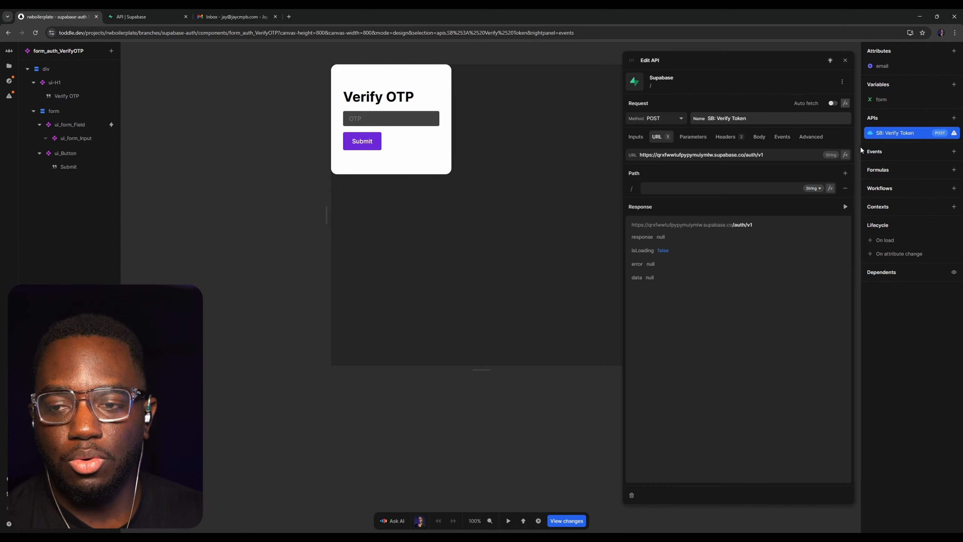
left_click(692, 189)
type("verify")
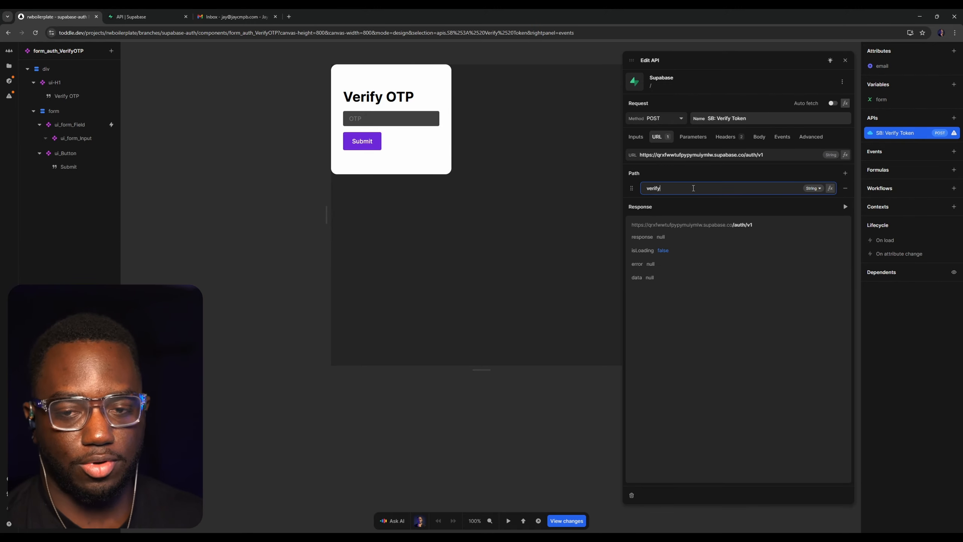
left_click(144, 17)
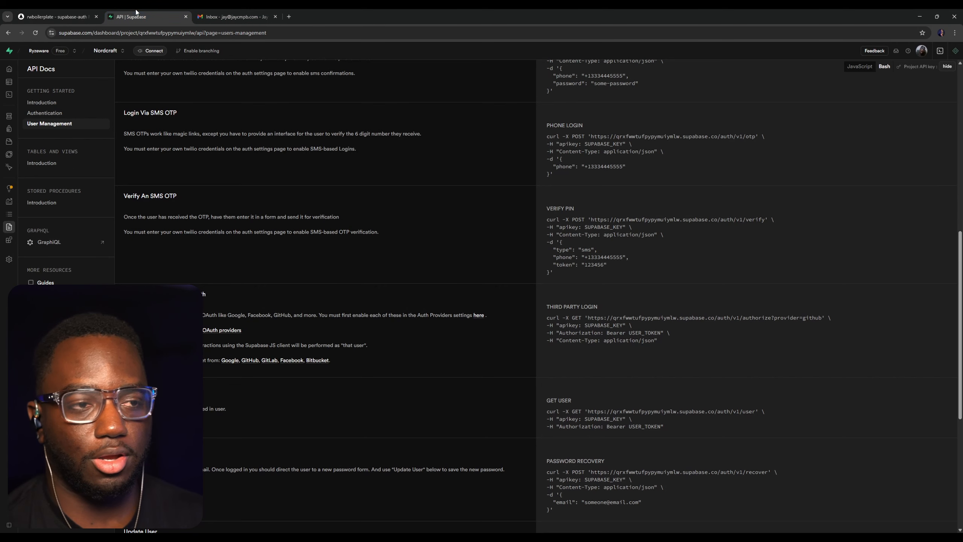
left_click(75, 12)
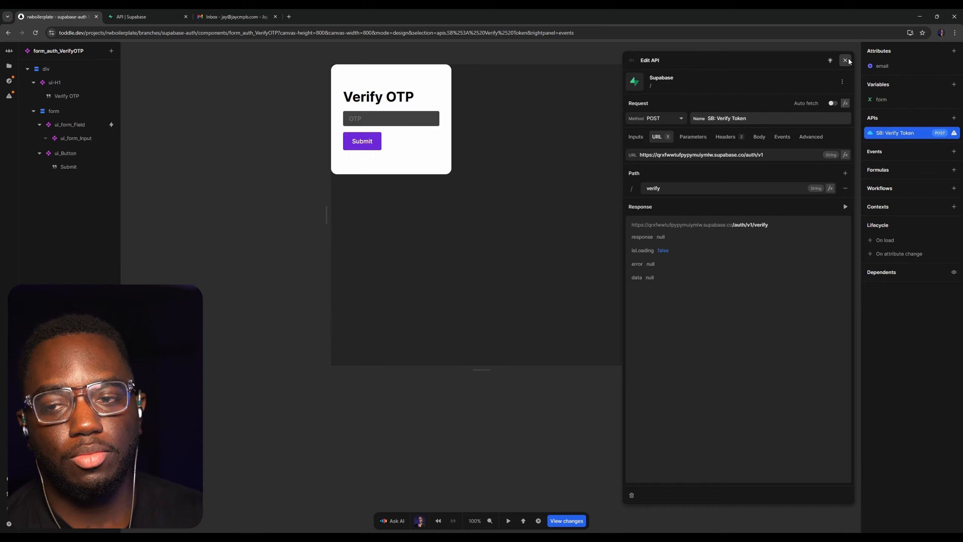
left_click(846, 61)
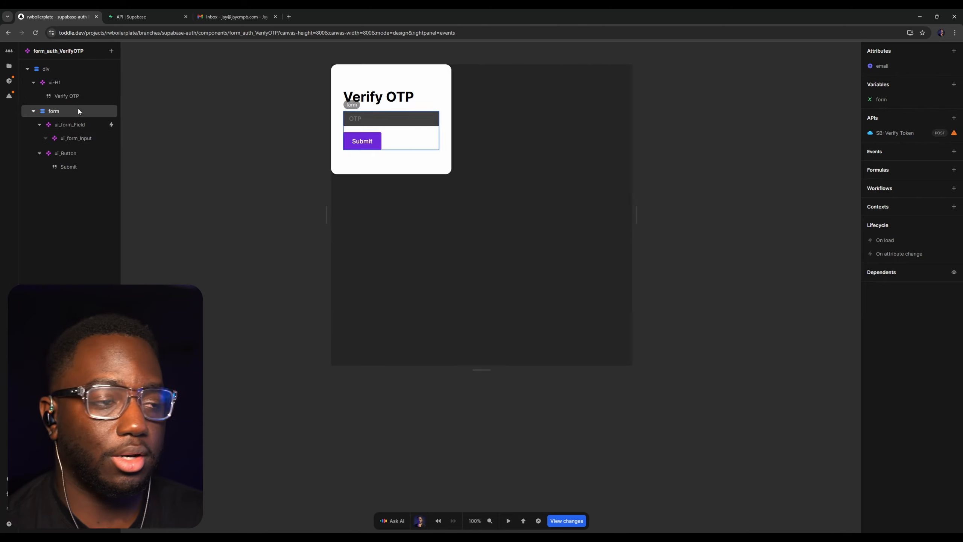
Enter the email address in form_auth_Login's test preview and run the SB: Send OTP request
left_click(11, 69)
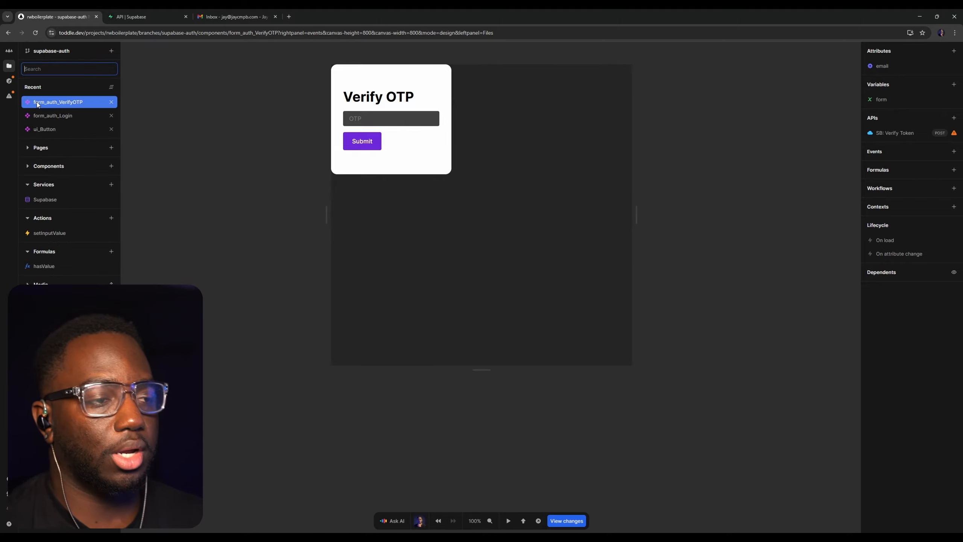
left_click(66, 116)
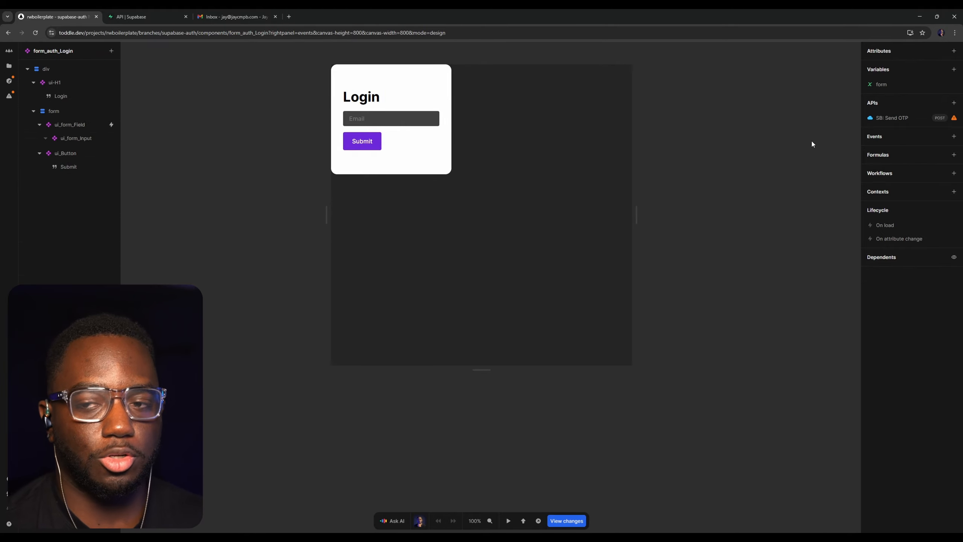
key("t")
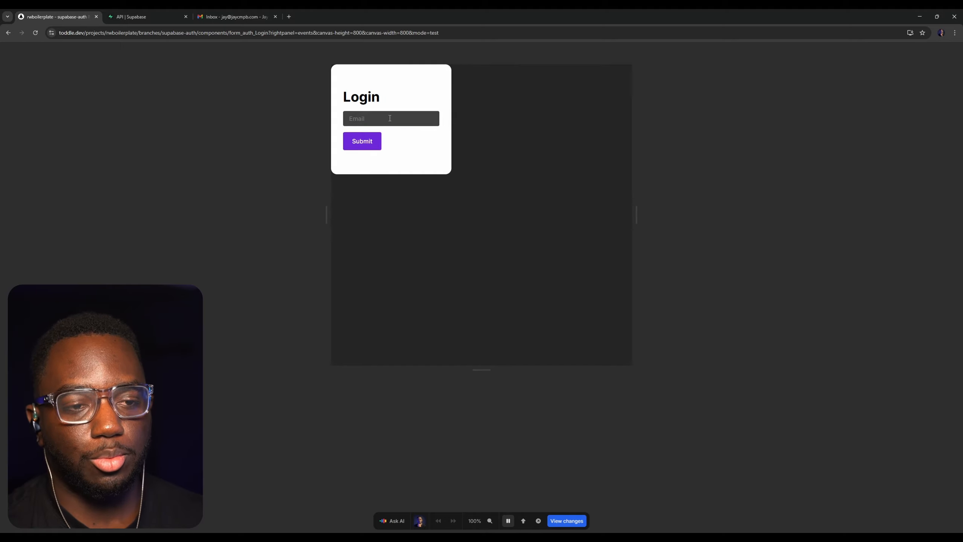
left_click(395, 117)
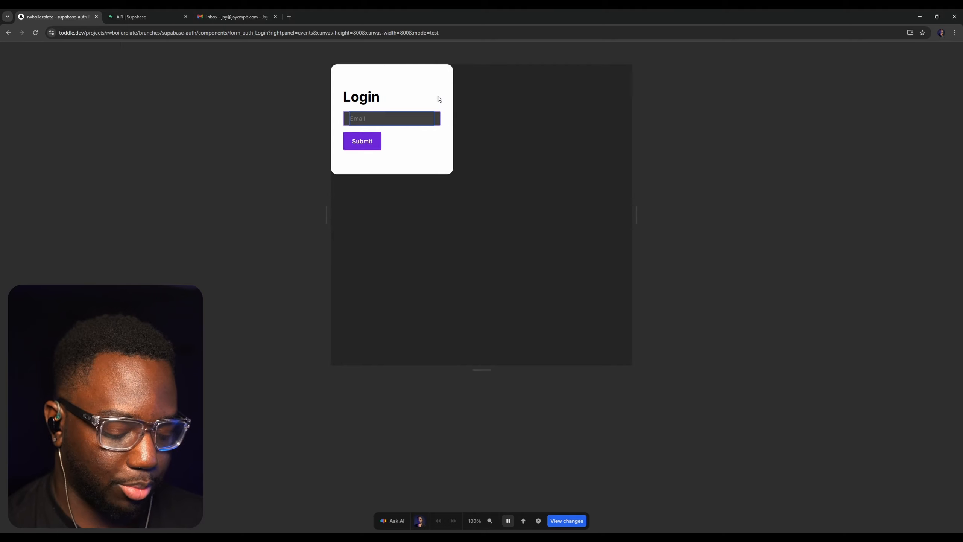
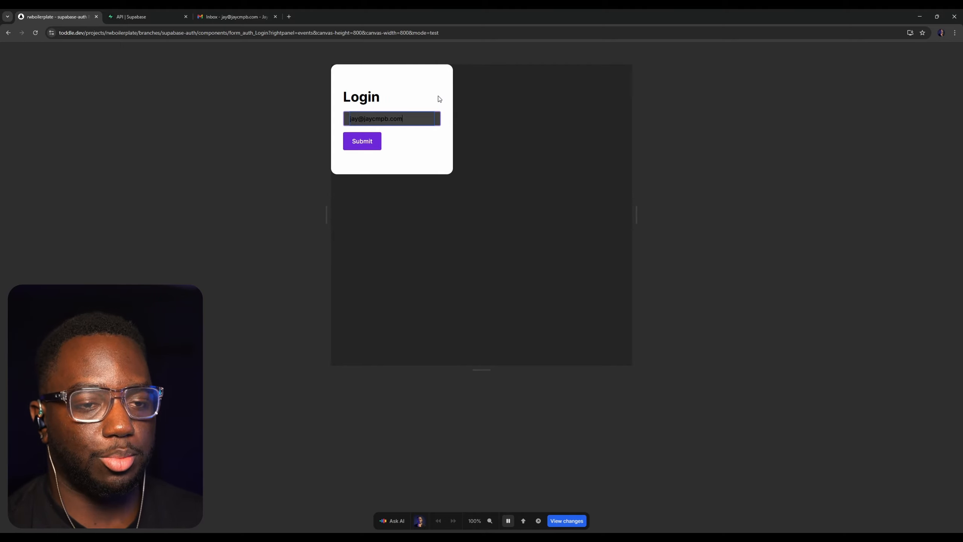
left_click(357, 80)
key("t")
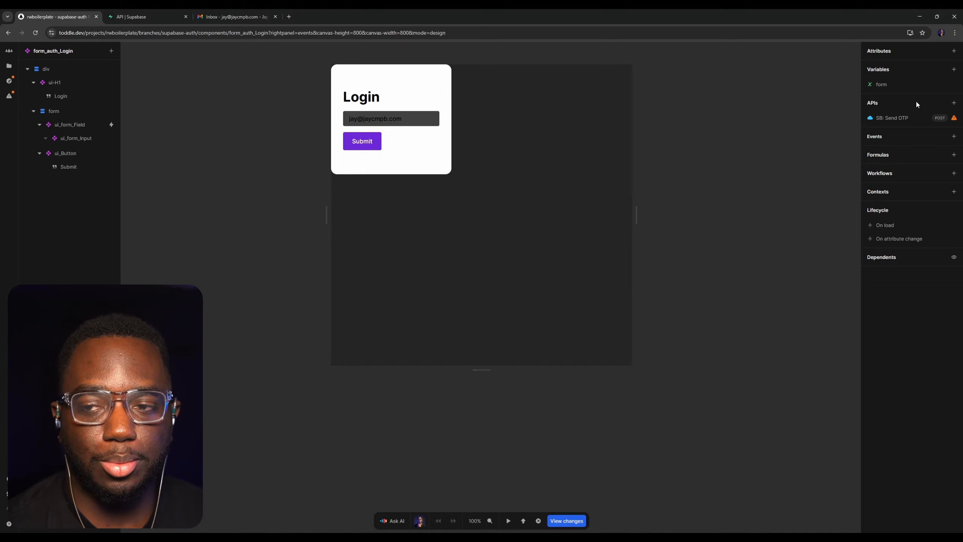
left_click(892, 120)
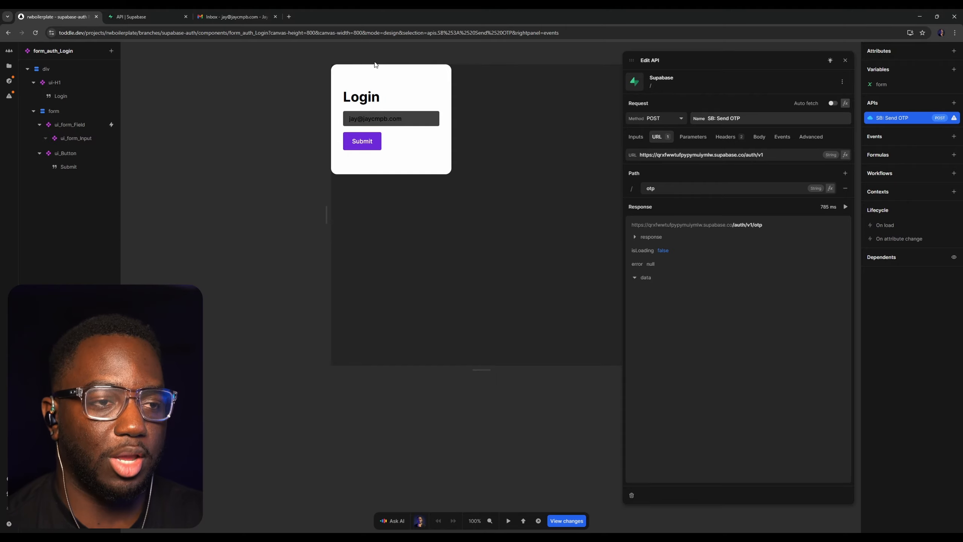
Switch to Gmail, refresh the inbox, open the Supabase Auth email and select its token
left_click(224, 16)
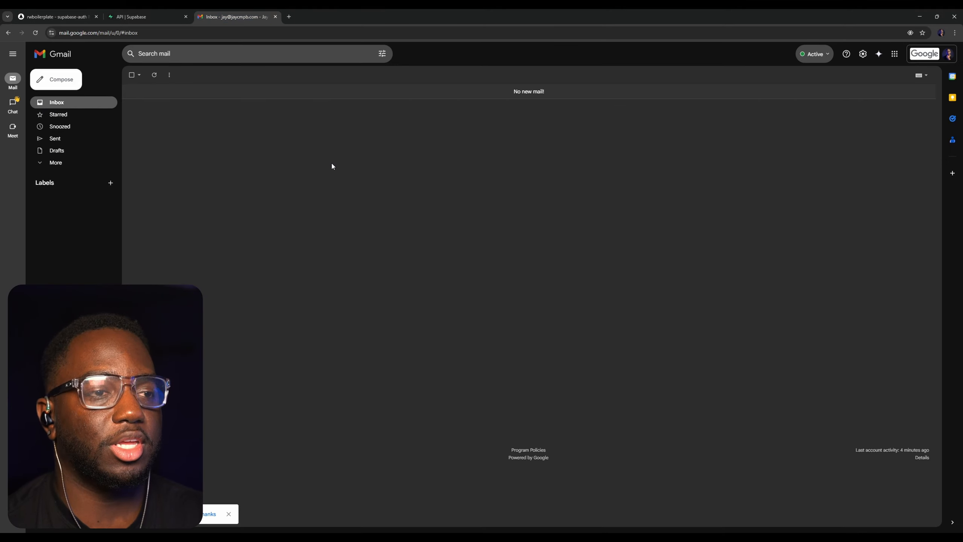
left_click(154, 74)
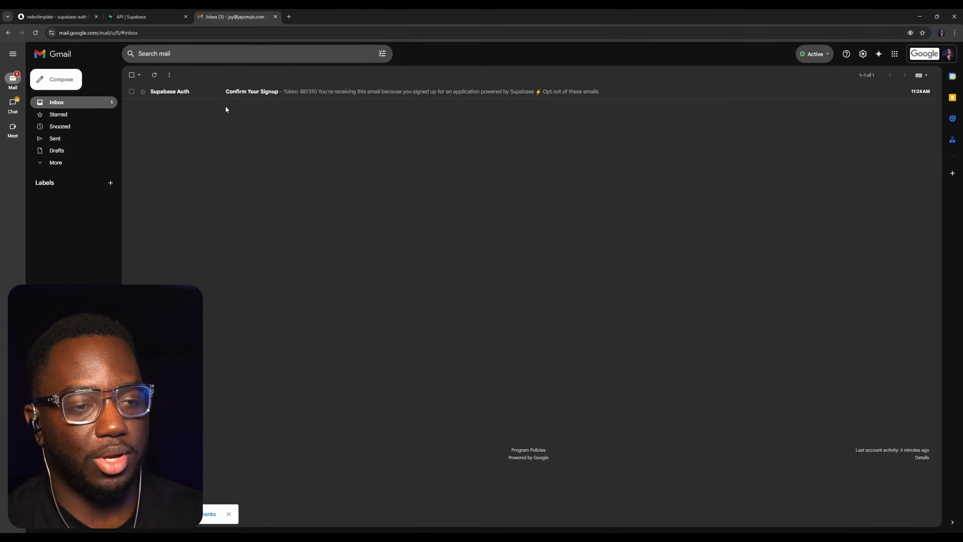
left_click(278, 98)
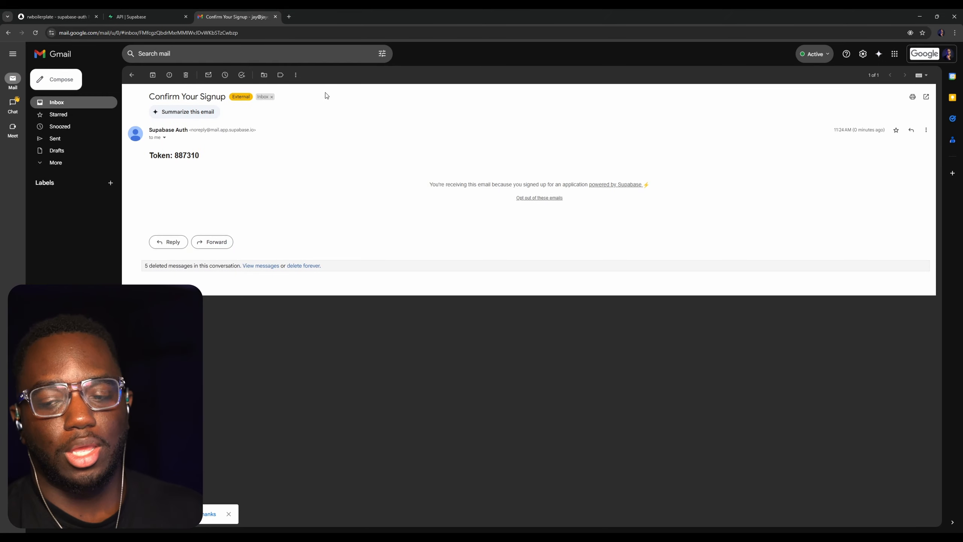
double_click(197, 154)
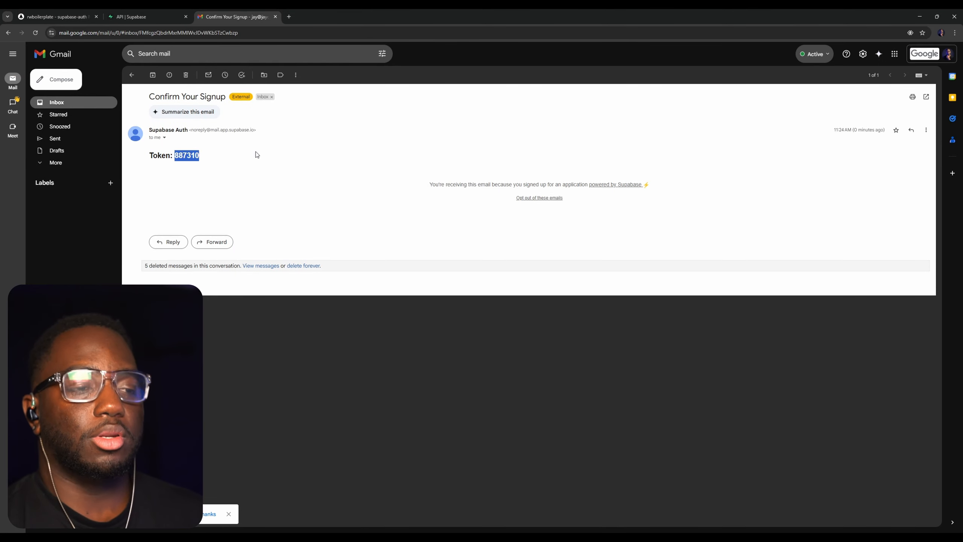
In Supabase's authentication email templates, examine the message bodies of the Confirm signup and Magic Link templates
left_click(144, 15)
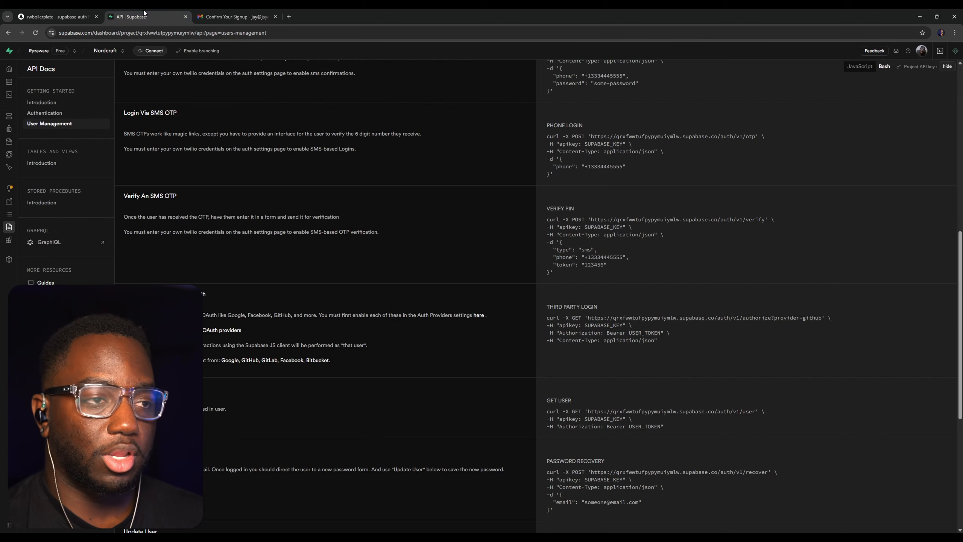
left_click(26, 128)
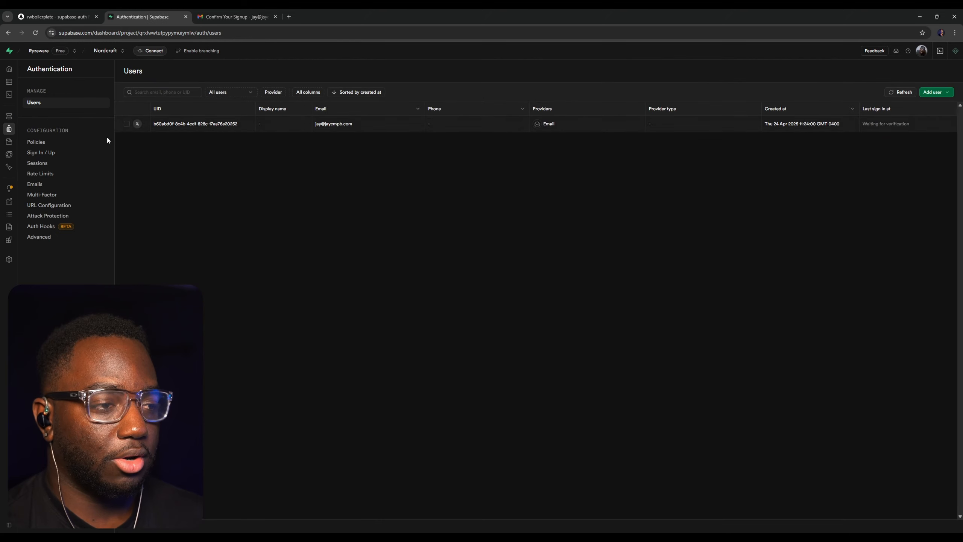
left_click(35, 184)
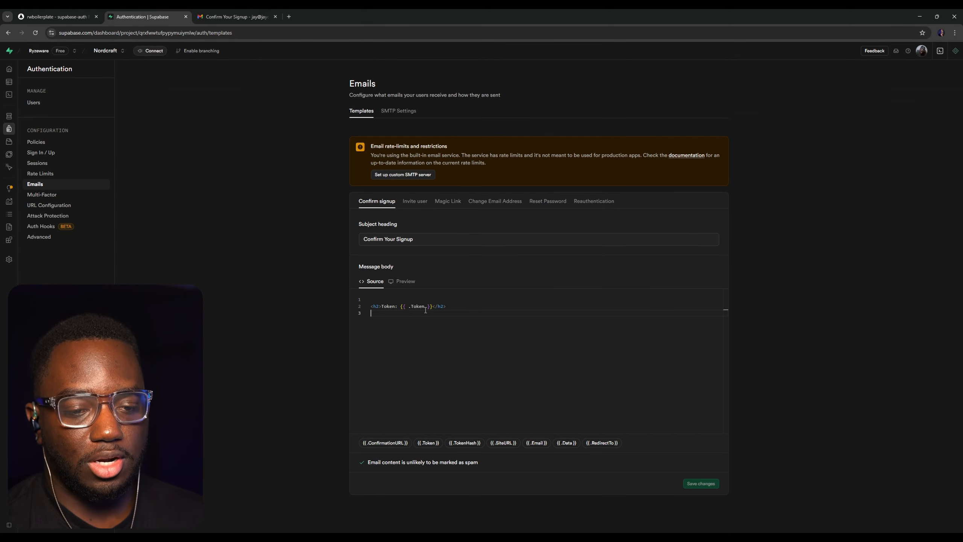
left_click(450, 201)
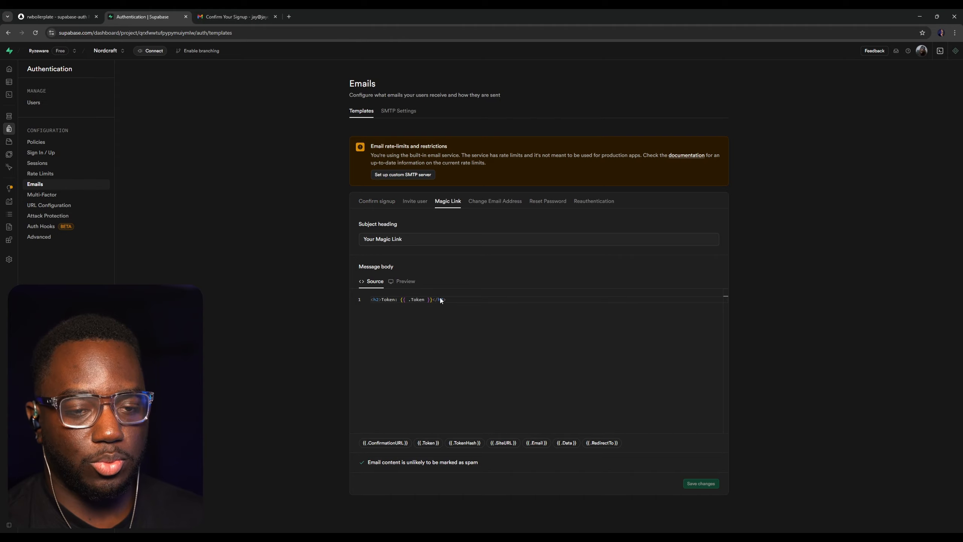
left_click(447, 300)
left_click_drag(435, 300, 372, 301)
left_click(464, 323)
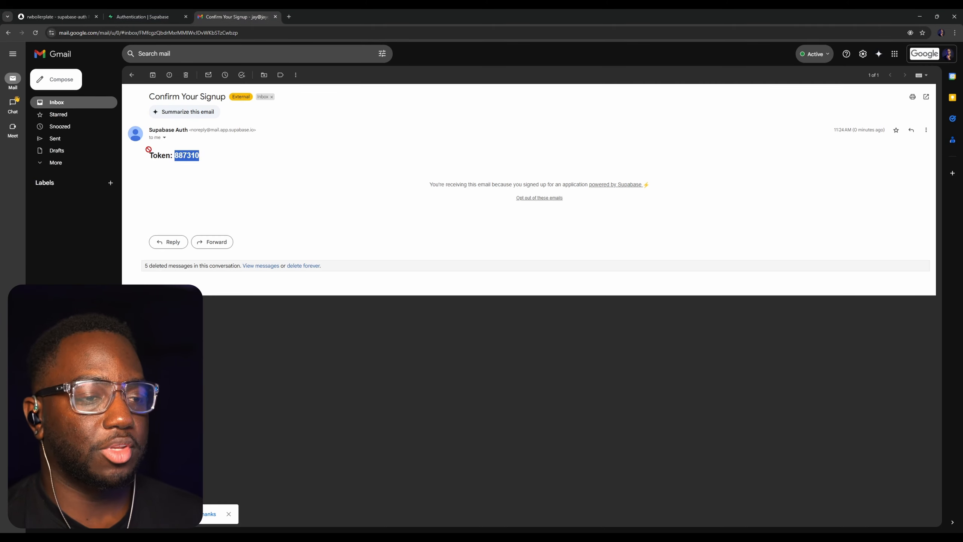
Compare the Confirm signup template's subject heading with the subject of the received email in Gmail
left_click(152, 17)
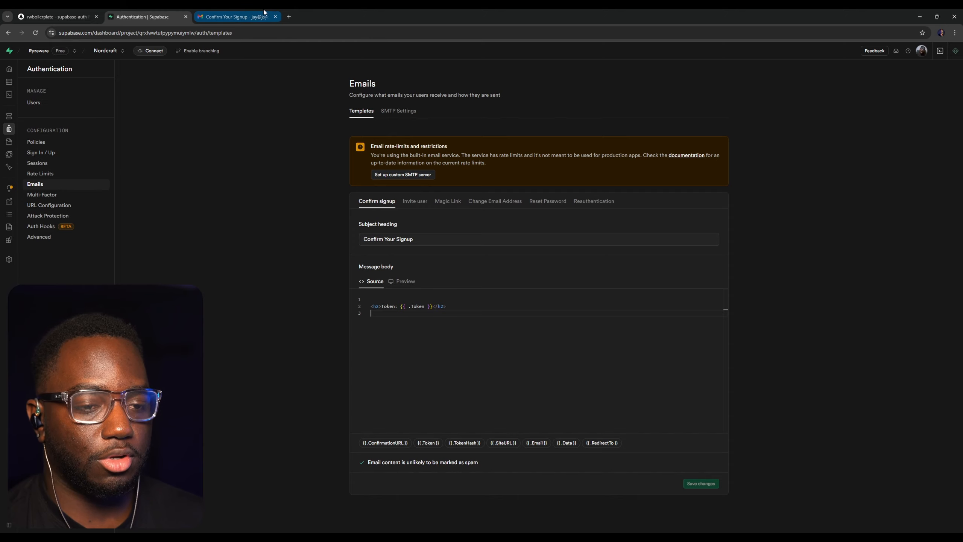
left_click(235, 17)
left_click_drag(226, 101, 144, 99)
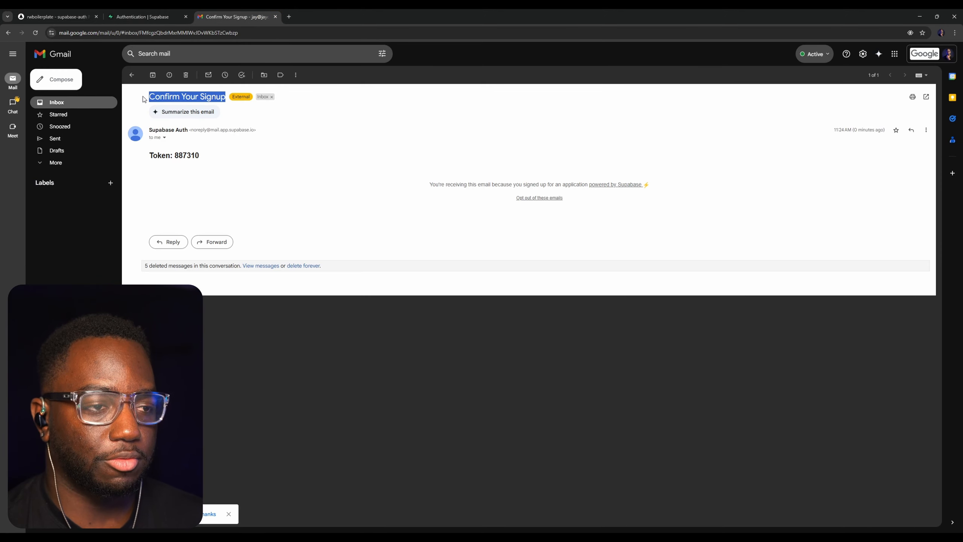
left_click(237, 145)
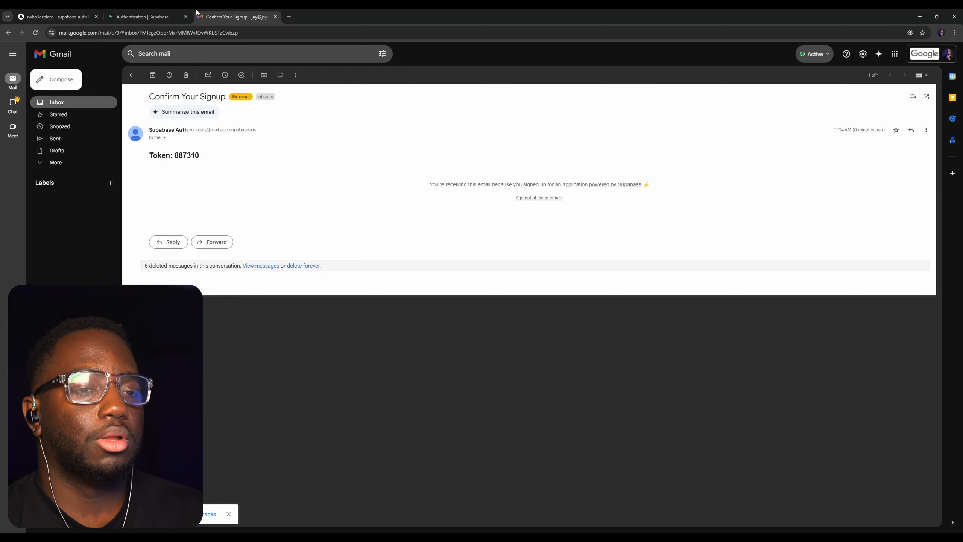
Copy the verification token from the Supabase Auth email, switch to toddle and open the form_auth_VerifyOTP component
double_click(189, 155)
triple_click(189, 154)
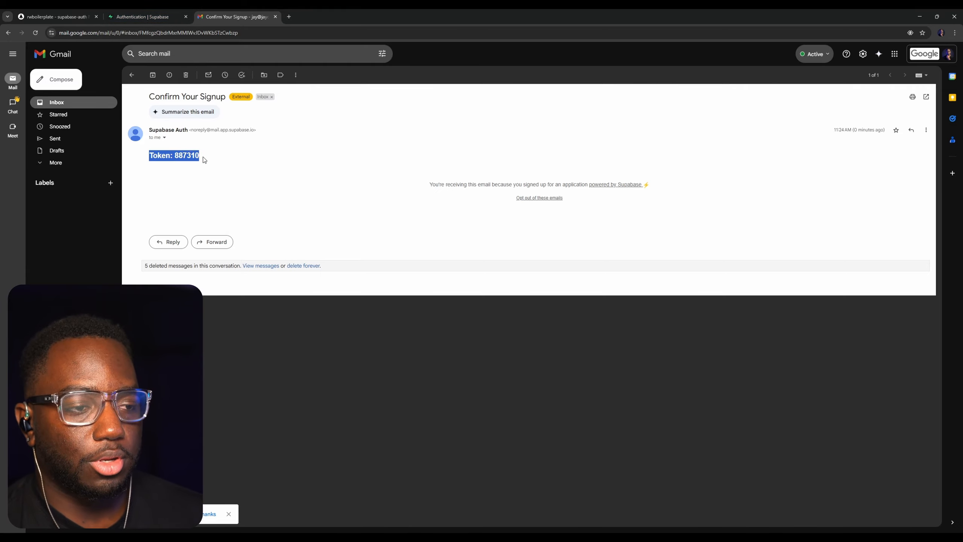
left_click(203, 157)
double_click(196, 155)
key("ctrl+c")
left_click(80, 13)
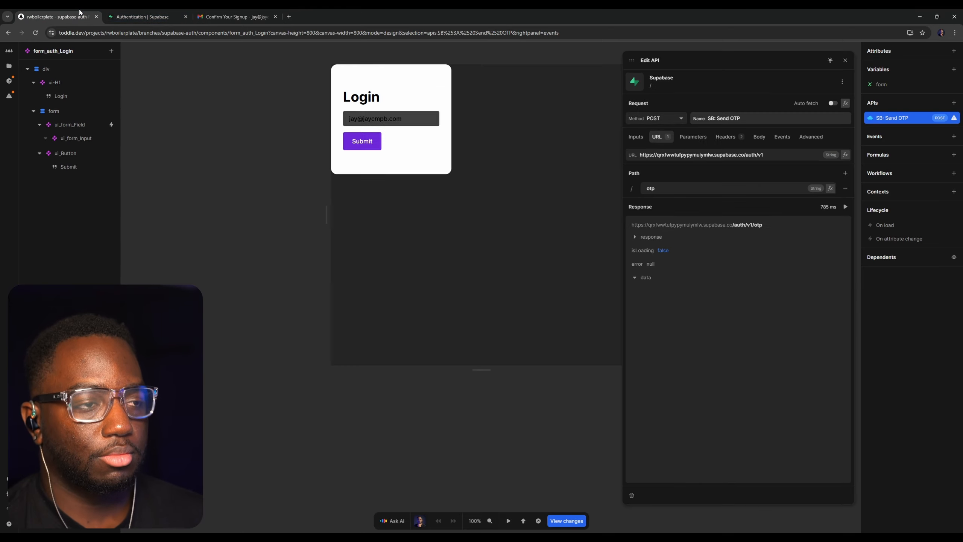
left_click(245, 118)
left_click(9, 65)
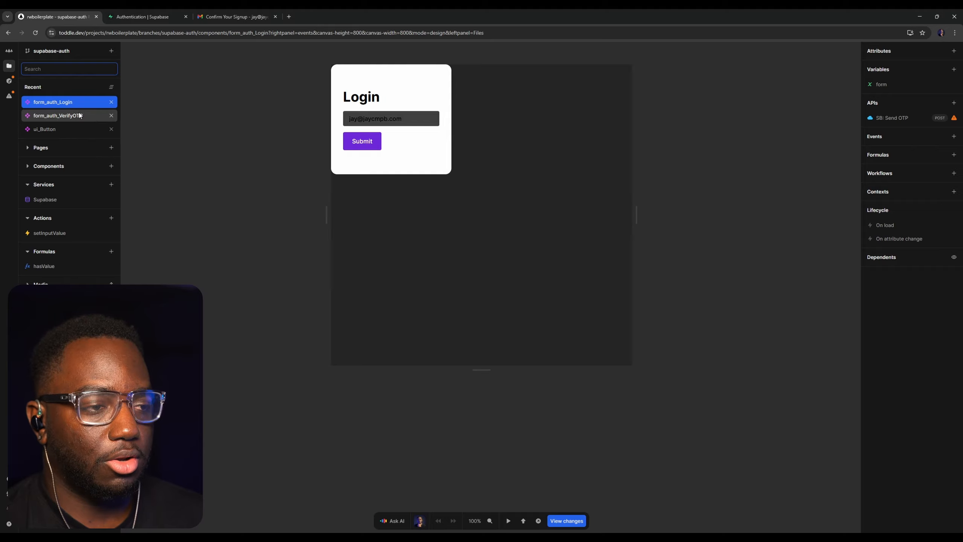
left_click(54, 117)
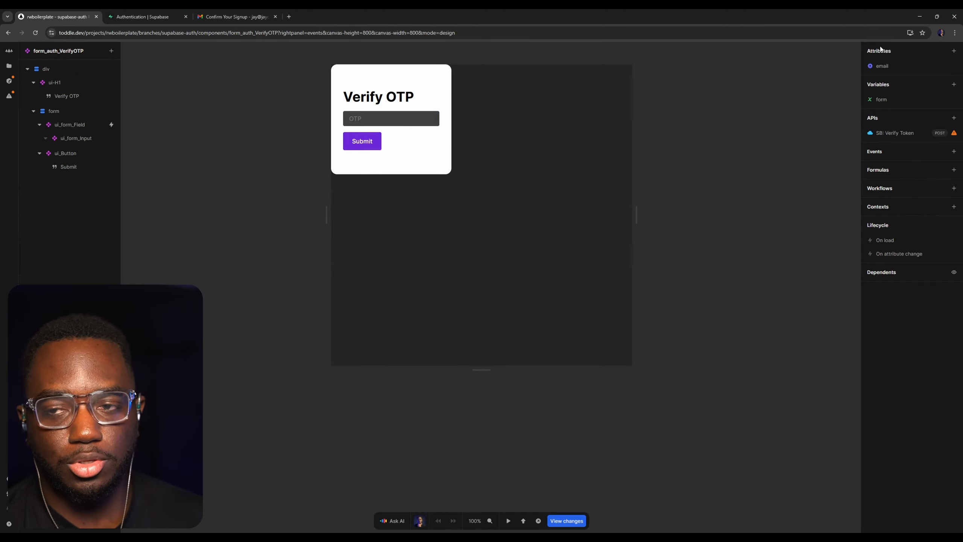
Check the test value of form_auth_VerifyOTP's email attribute
left_click(885, 66)
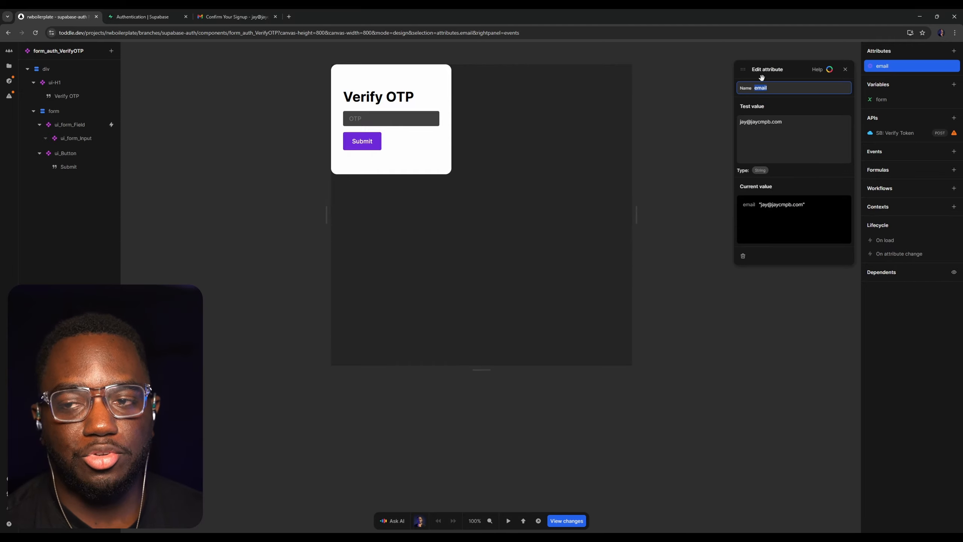
left_click_drag(784, 123, 737, 121)
left_click(762, 133)
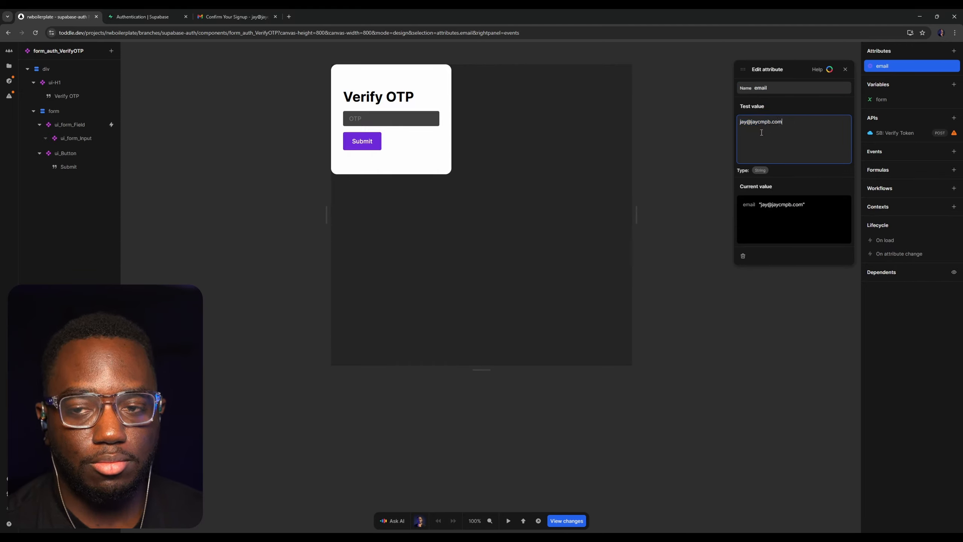
key("ctrl+a")
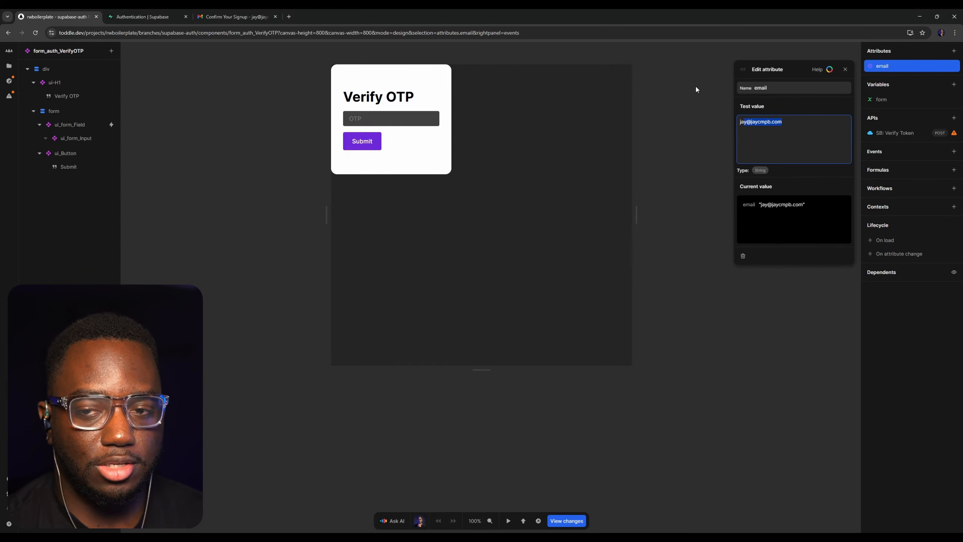
left_click(654, 92)
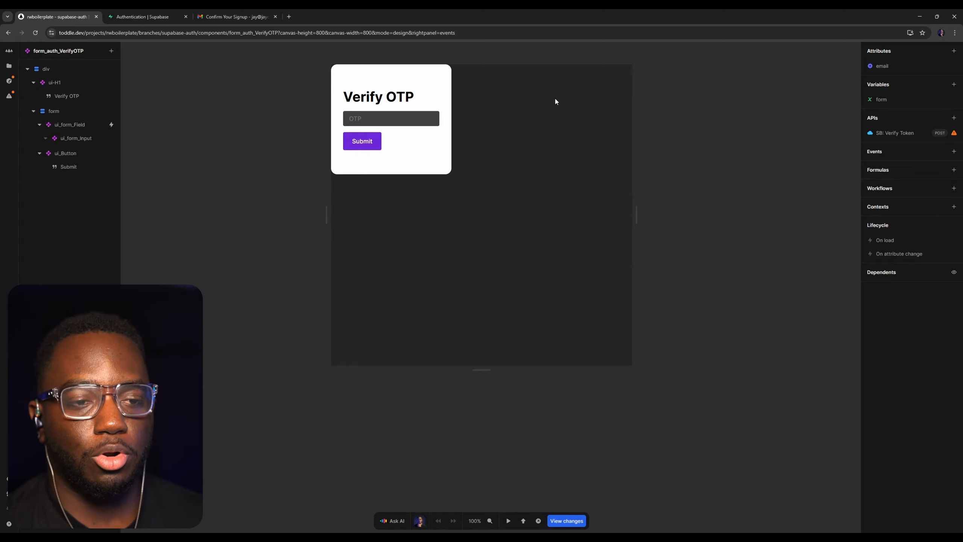
Enter the emailed verification code in form_auth_VerifyOTP's test preview and run the SB: Verify Token request
key("t")
left_click(382, 118)
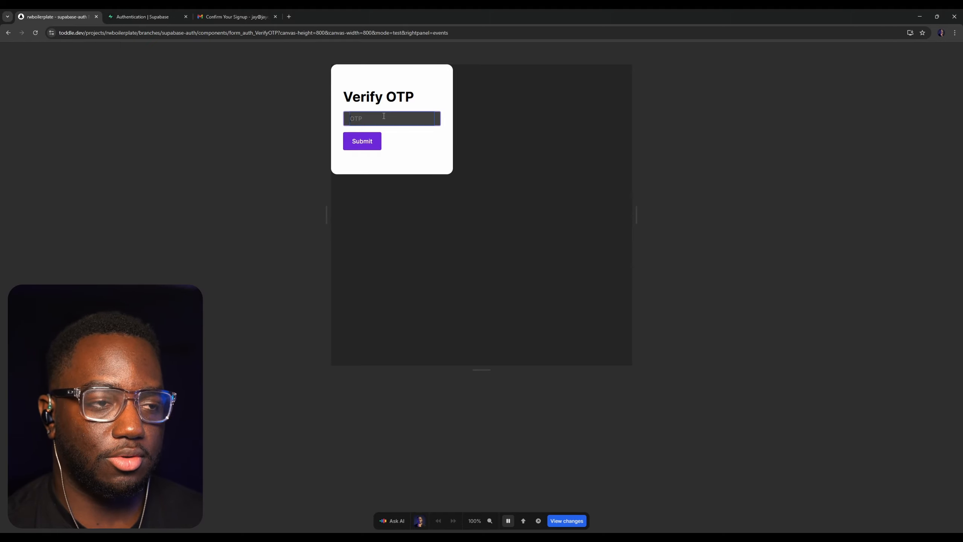
key("ctrl+v")
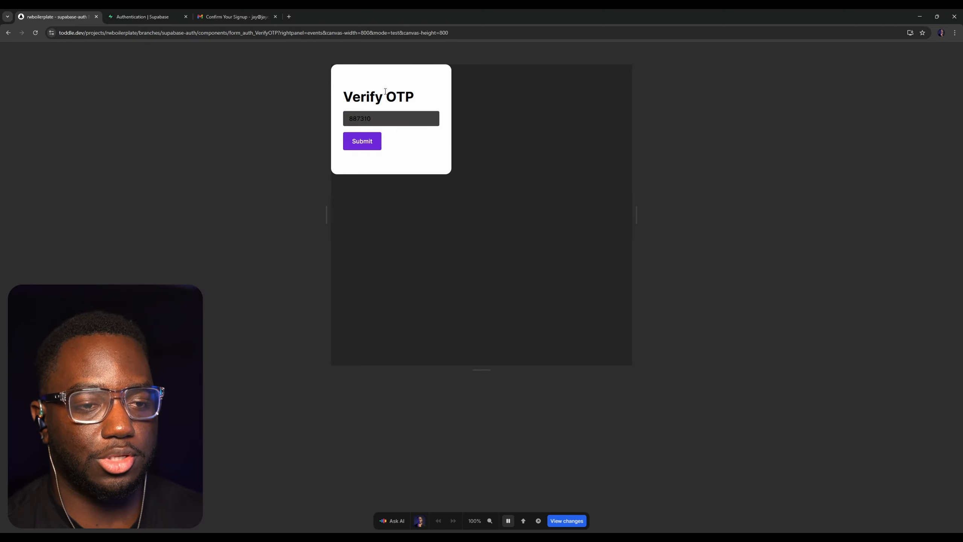
key("t")
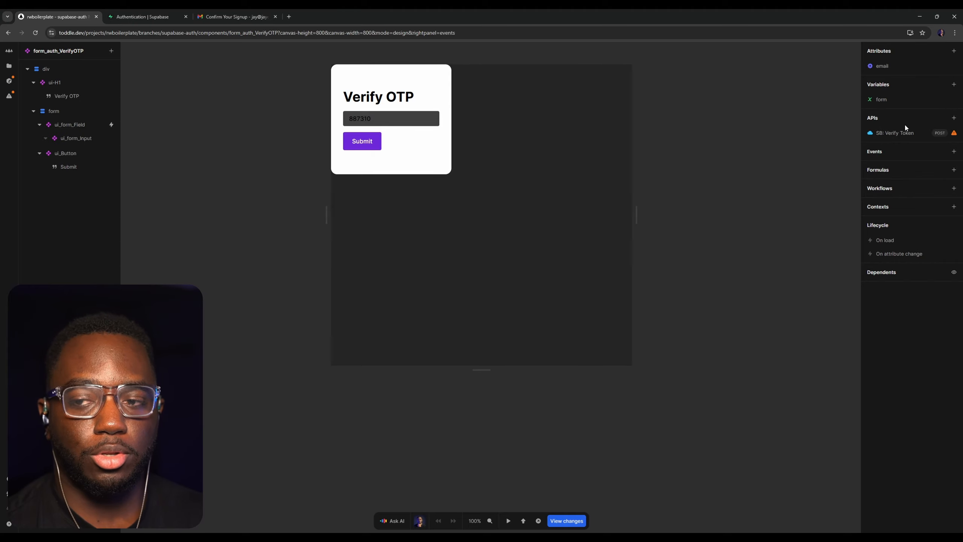
left_click(913, 137)
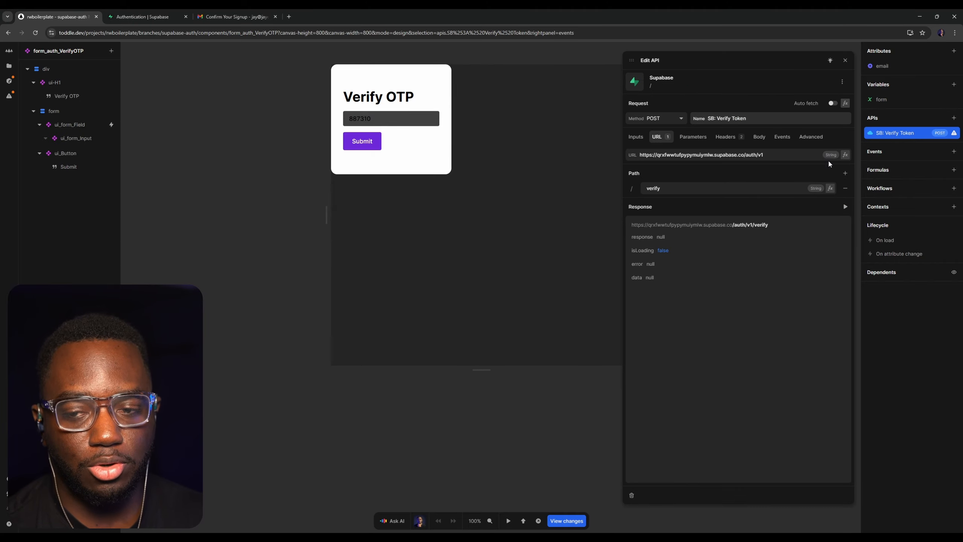
left_click(846, 207)
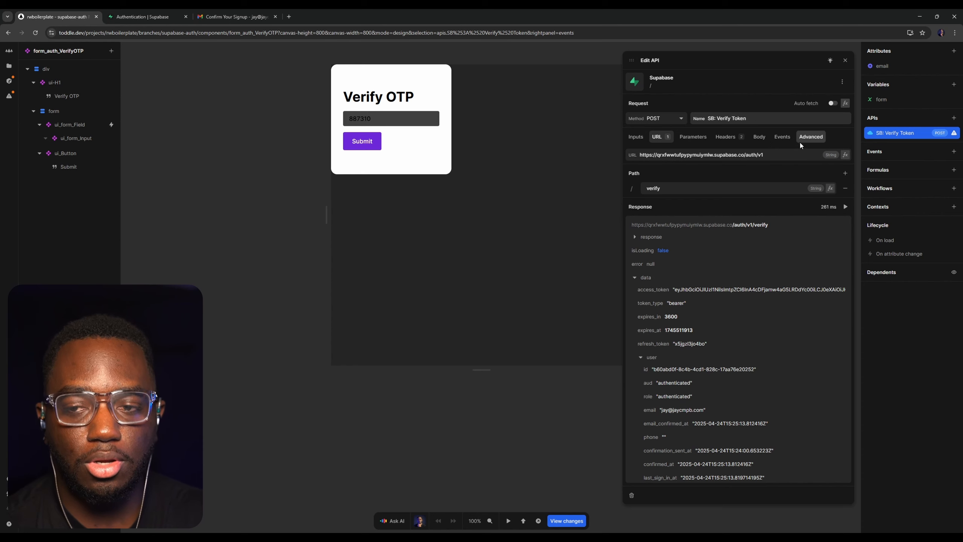
Add a Set session cookies action to the On success event of the SB: Verify Token request
left_click(782, 136)
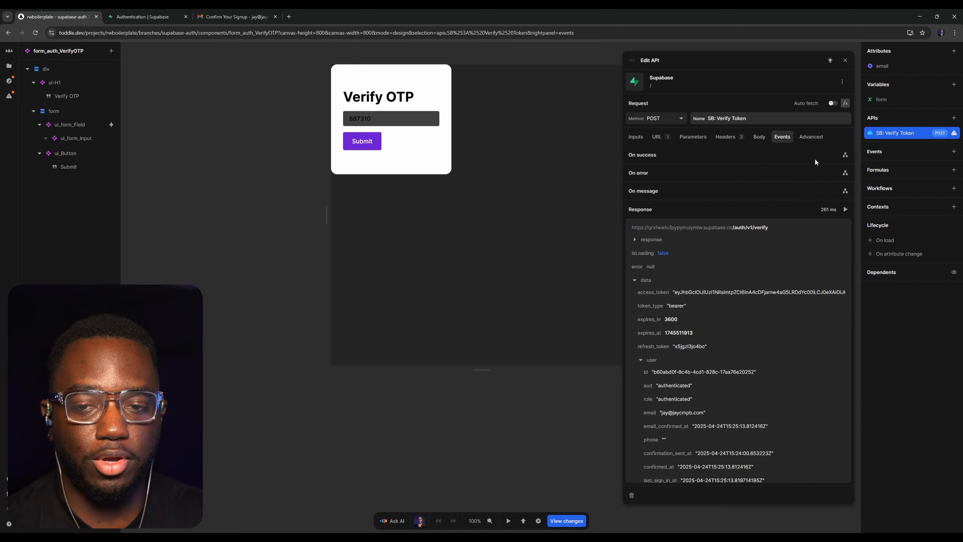
left_click(845, 155)
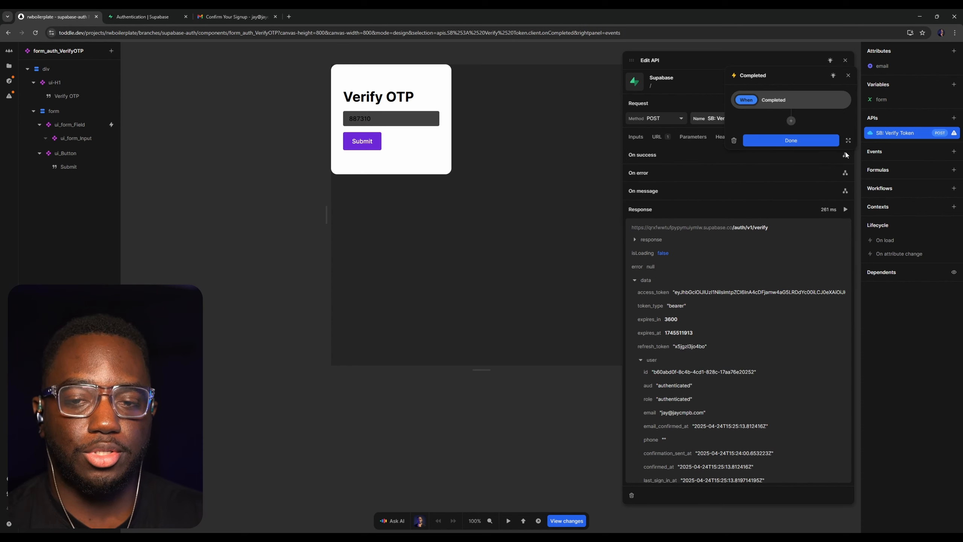
left_click(792, 121)
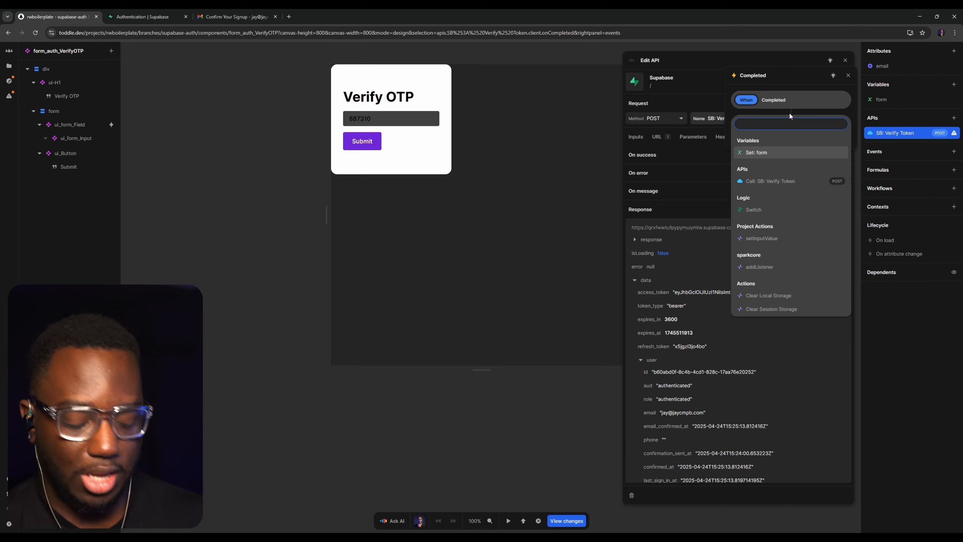
type("set sessio")
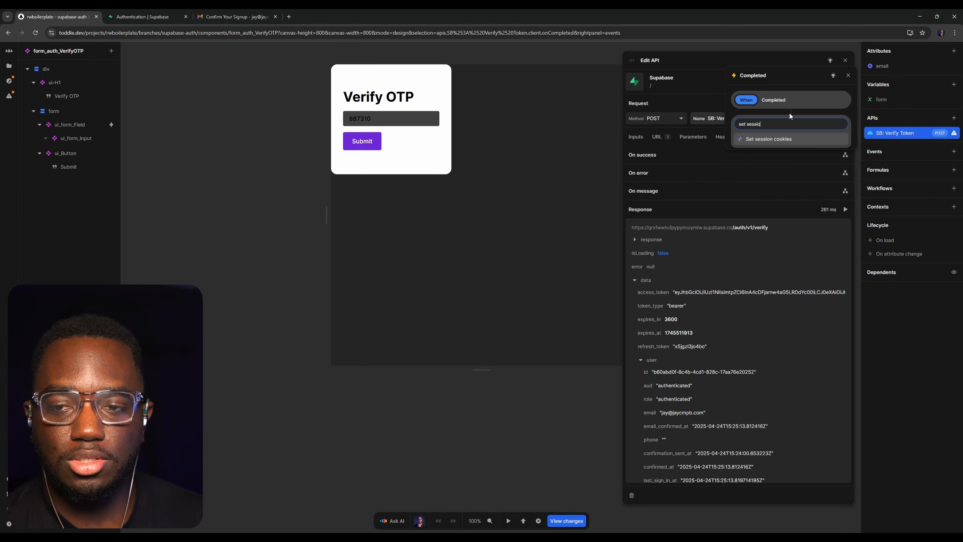
key("Return")
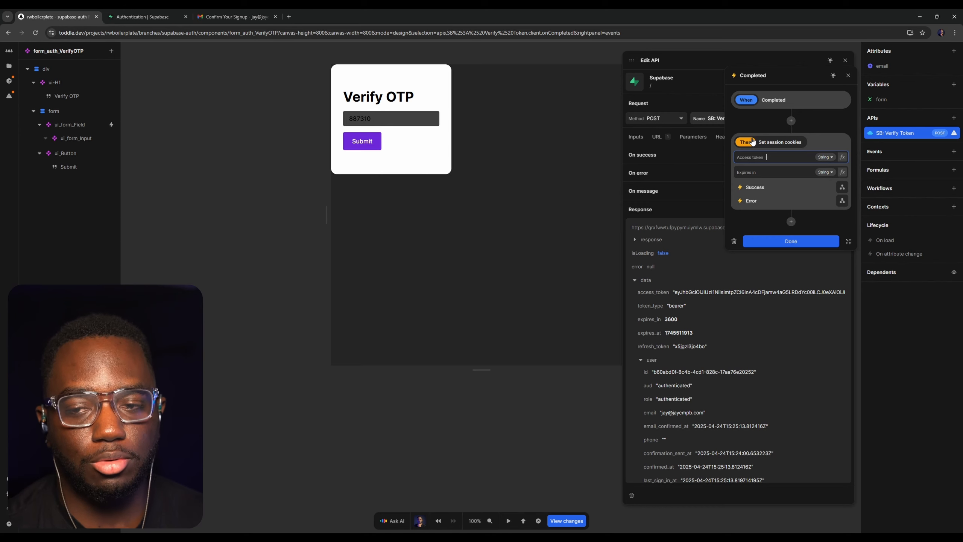
Bind the Access token of Set session cookies to the event's detail access_token using a formula
left_click(842, 157)
left_click(392, 299)
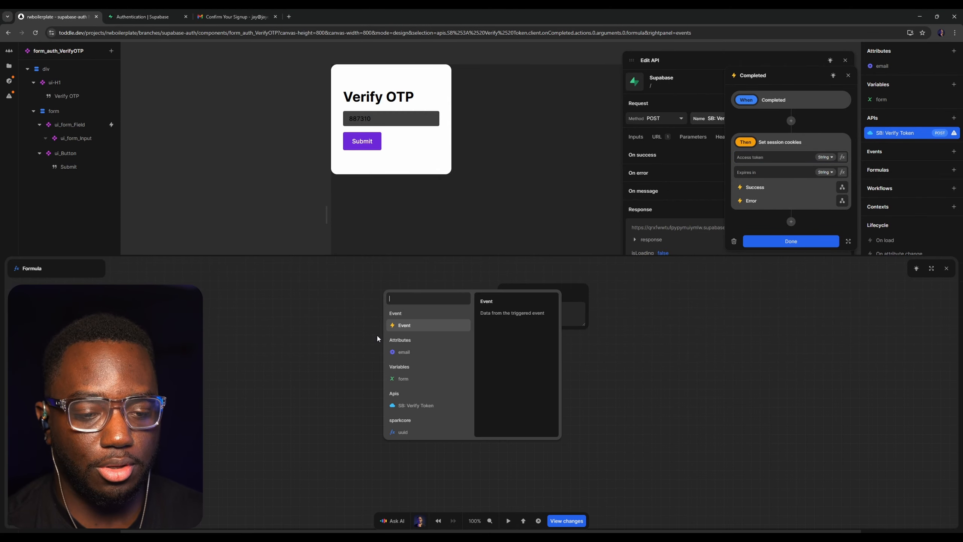
left_click(403, 326)
left_click(405, 322)
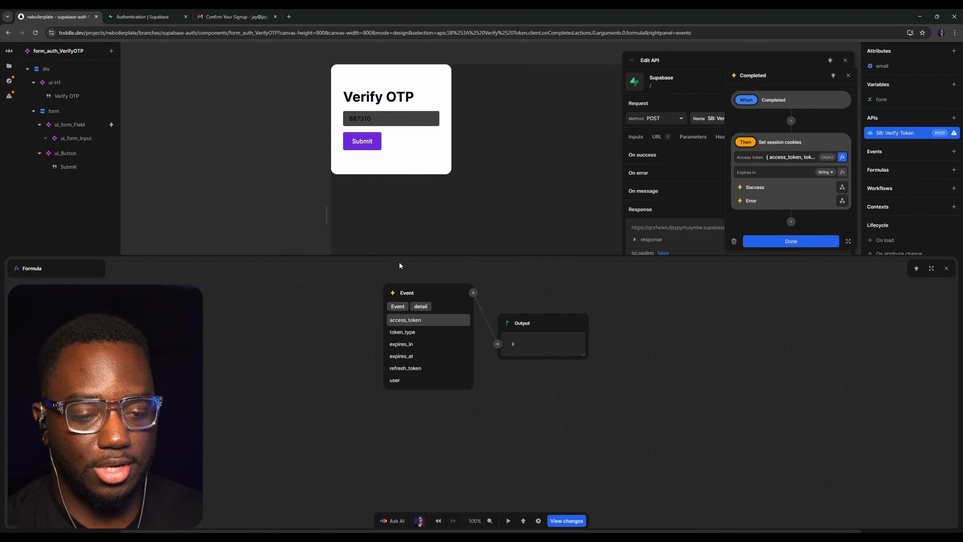
left_click(414, 322)
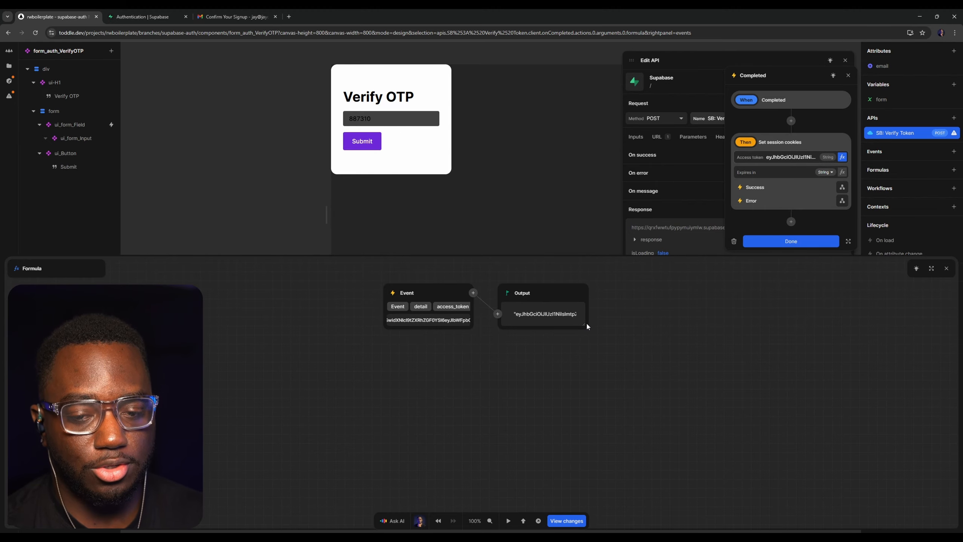
left_click_drag(586, 325, 913, 309)
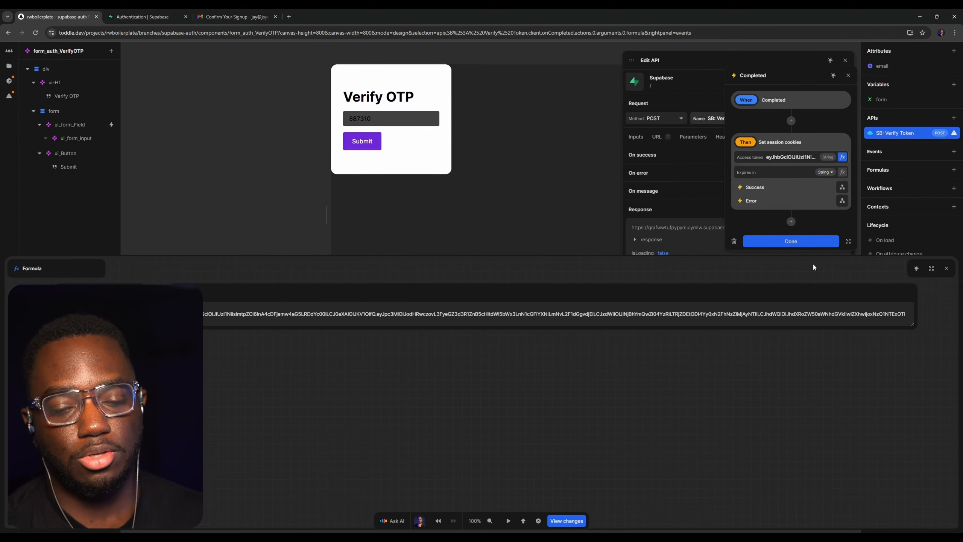
left_click(805, 245)
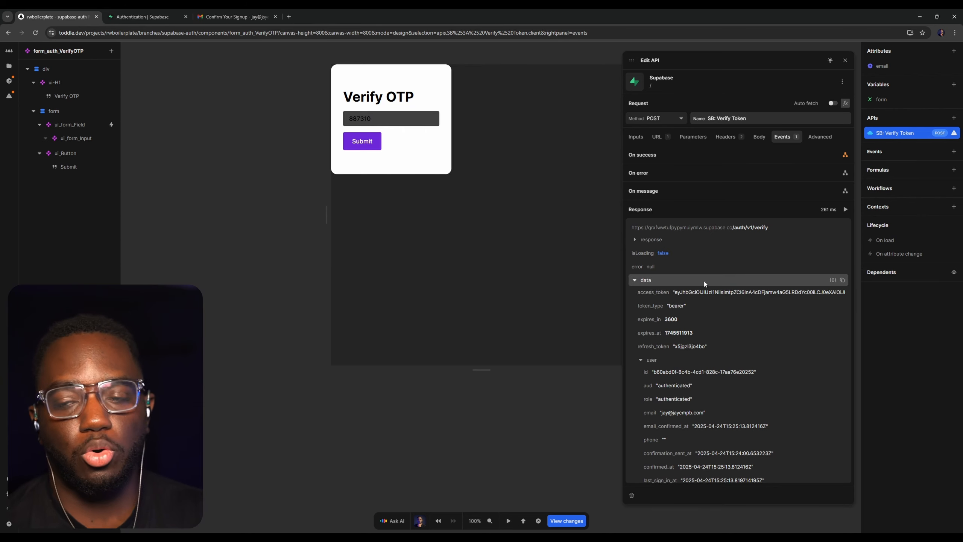
Add a Go to URL action pointing to /dashboard to the Success event of Set session cookies
left_click(846, 154)
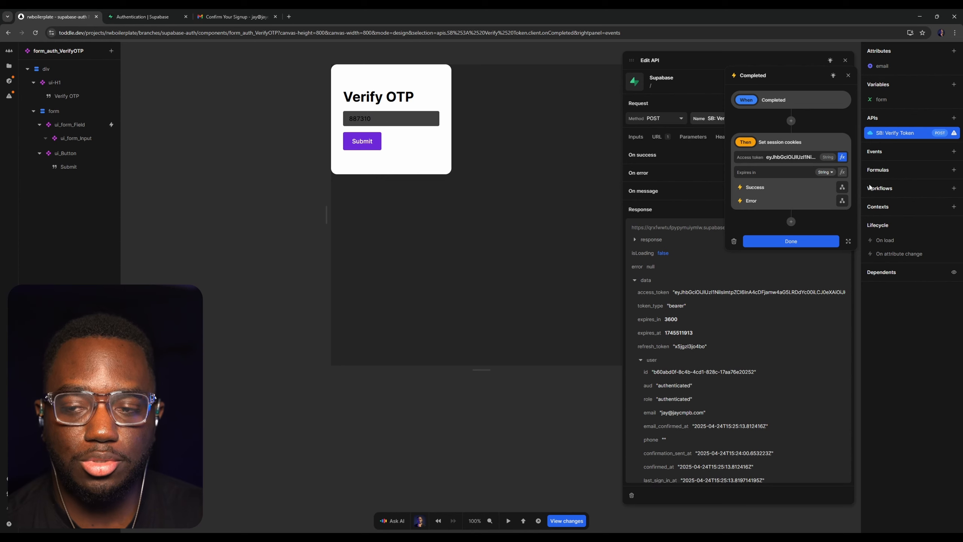
left_click(842, 187)
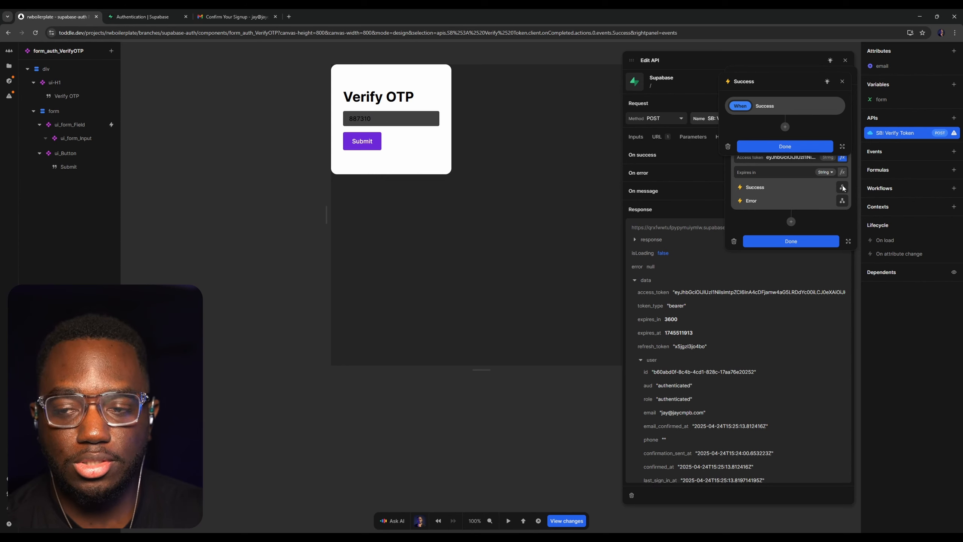
left_click(785, 126)
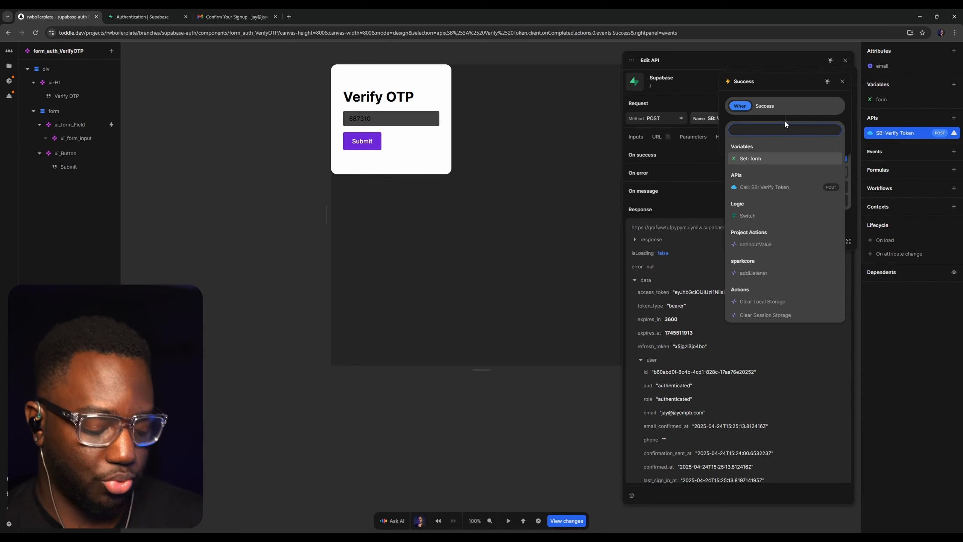
type("url")
key("Return")
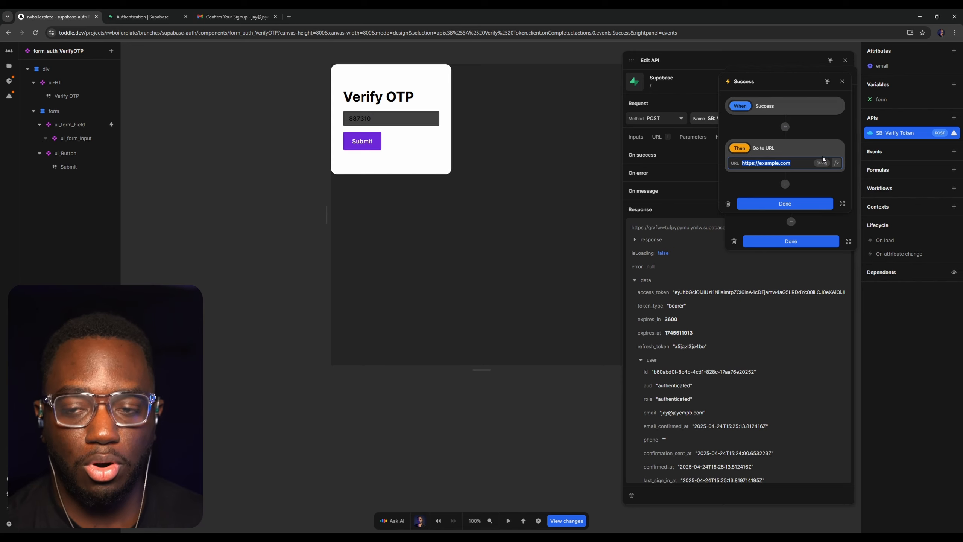
type("/")
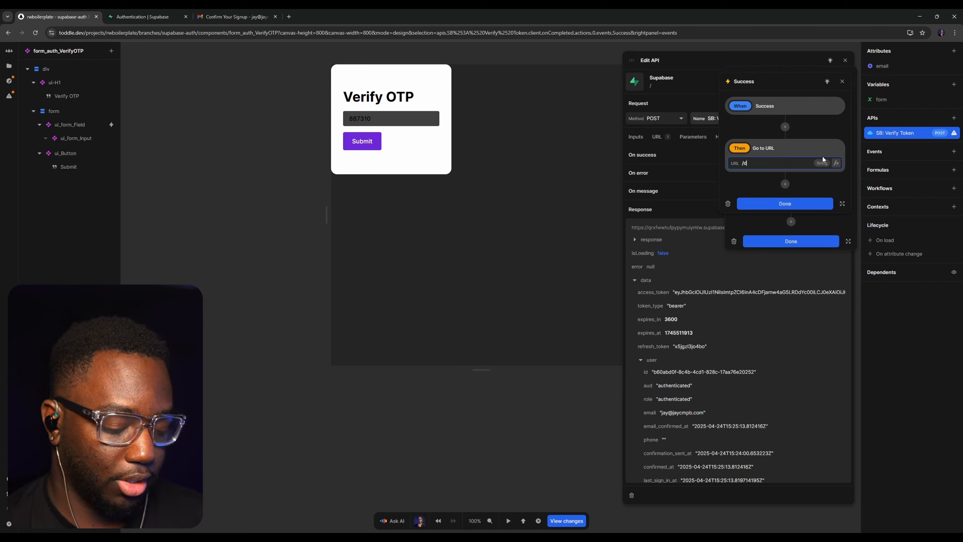
type("dashboard")
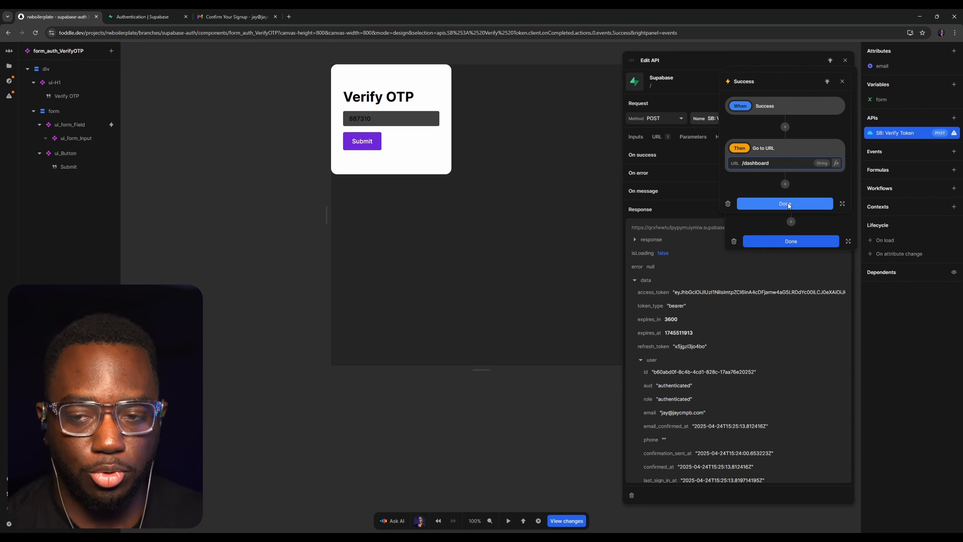
left_click(815, 204)
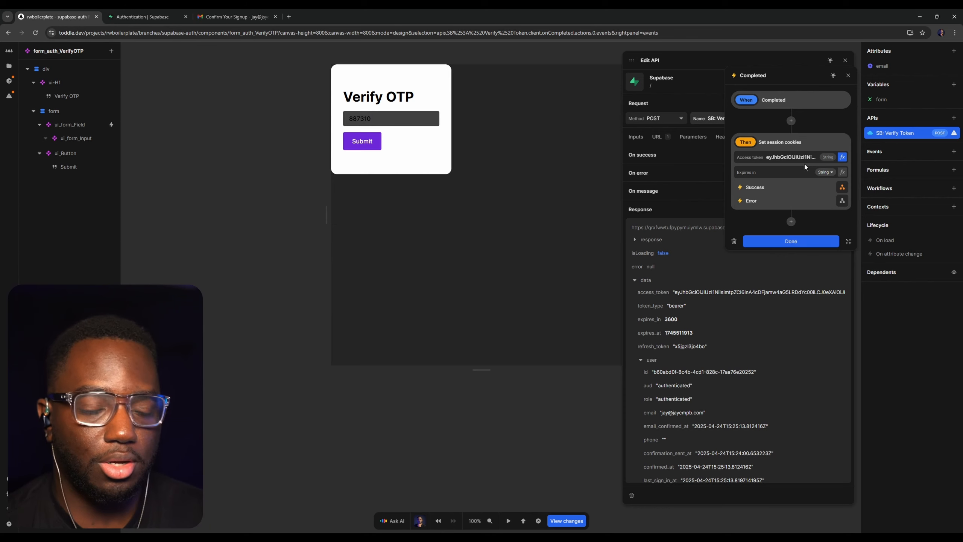
Delete the Go to URL action from the Success event of Set session cookies and close the API editor
left_click(841, 188)
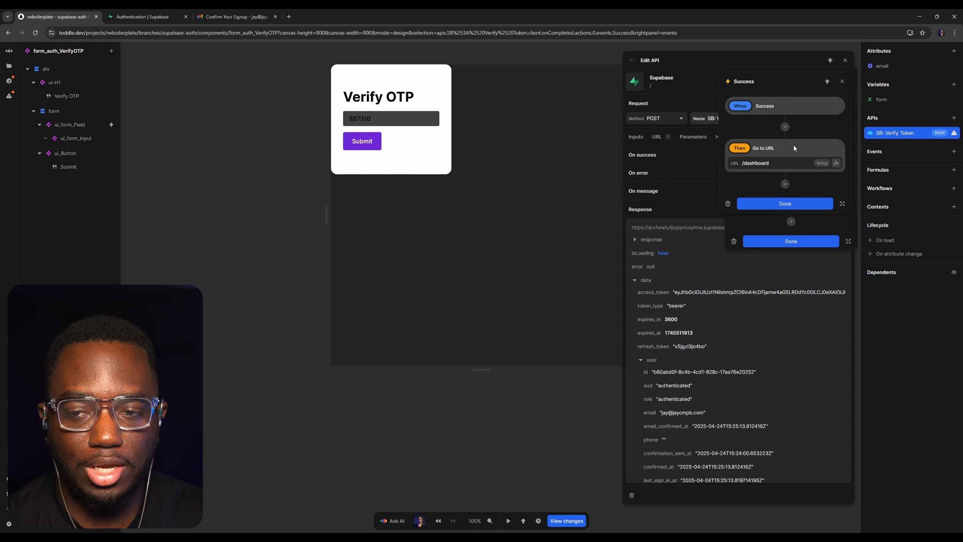
right_click(796, 146)
left_click(820, 177)
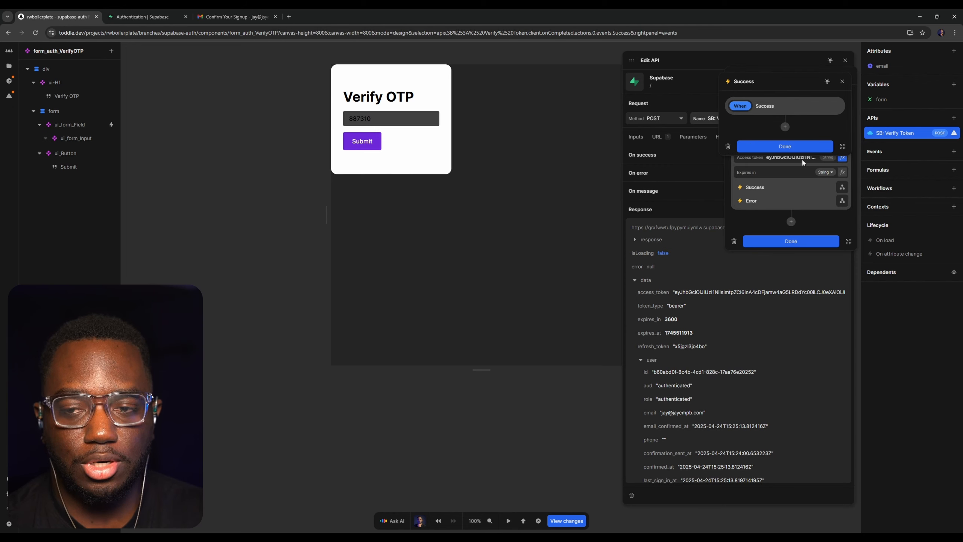
left_click(793, 148)
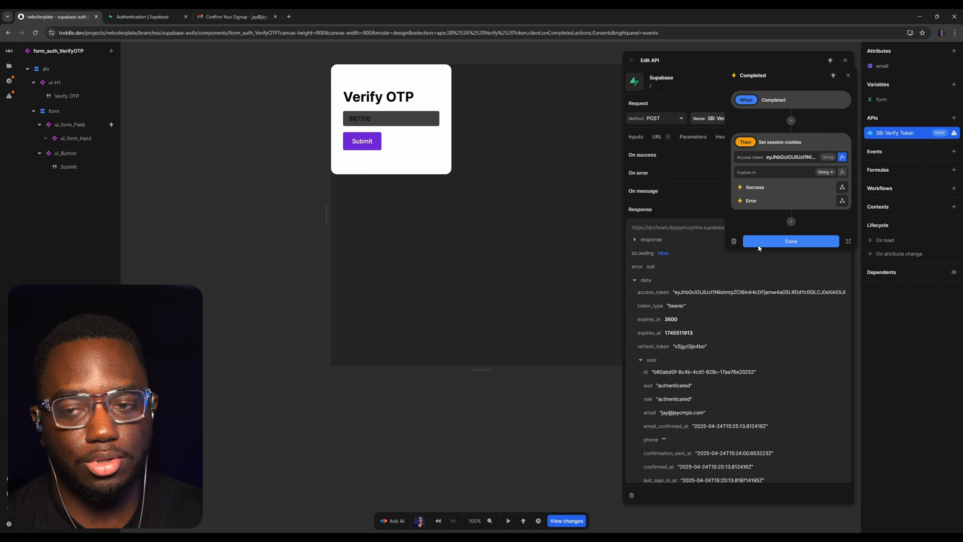
left_click(803, 242)
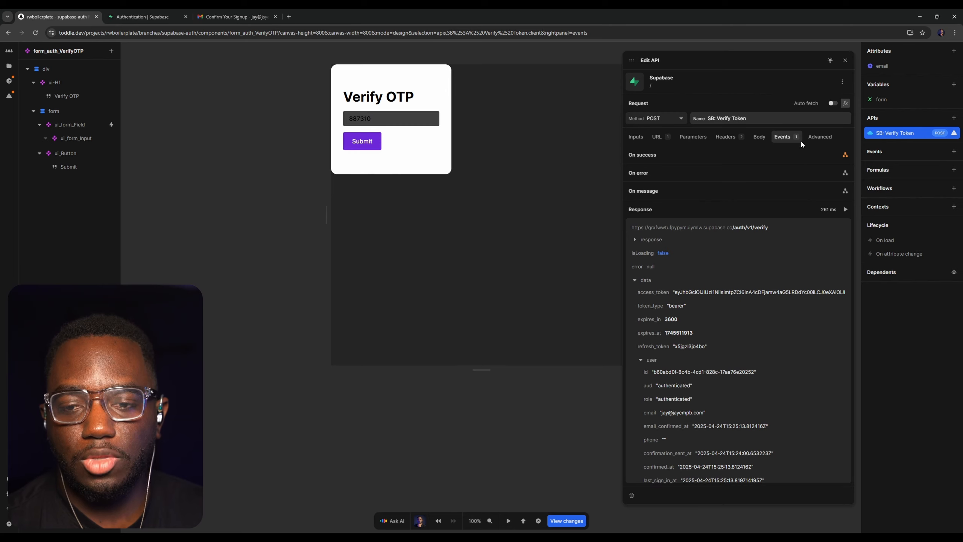
left_click(846, 60)
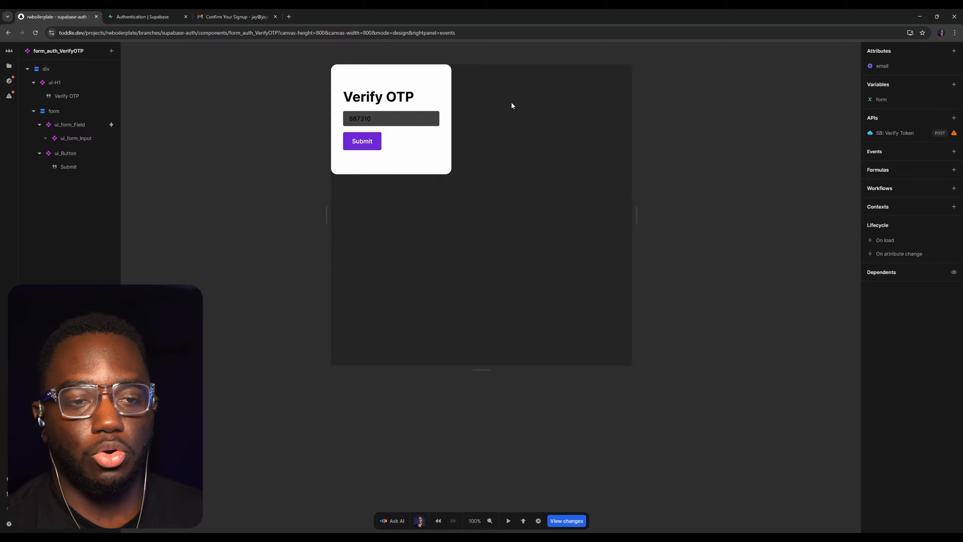
Clear the recent files list and open the app_Provider component from the project files
left_click(9, 66)
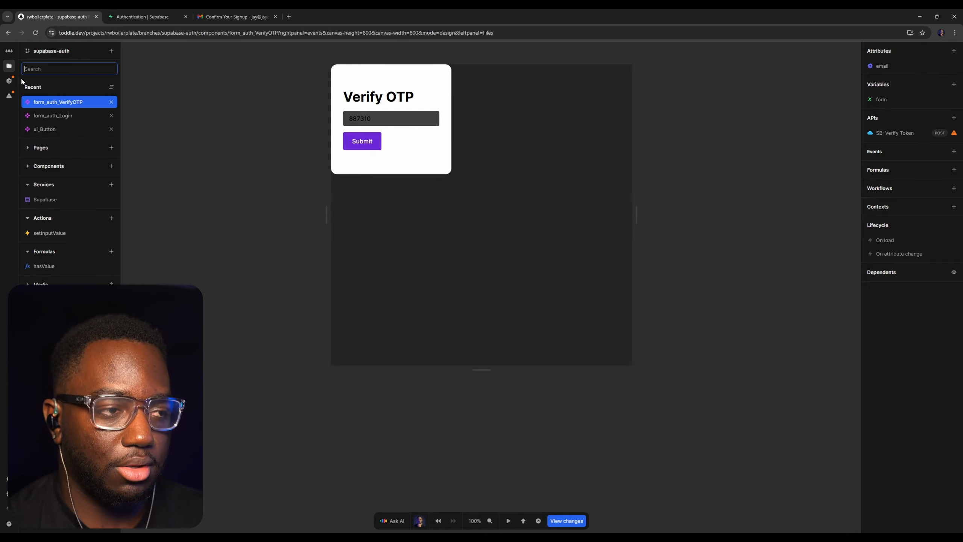
left_click(108, 88)
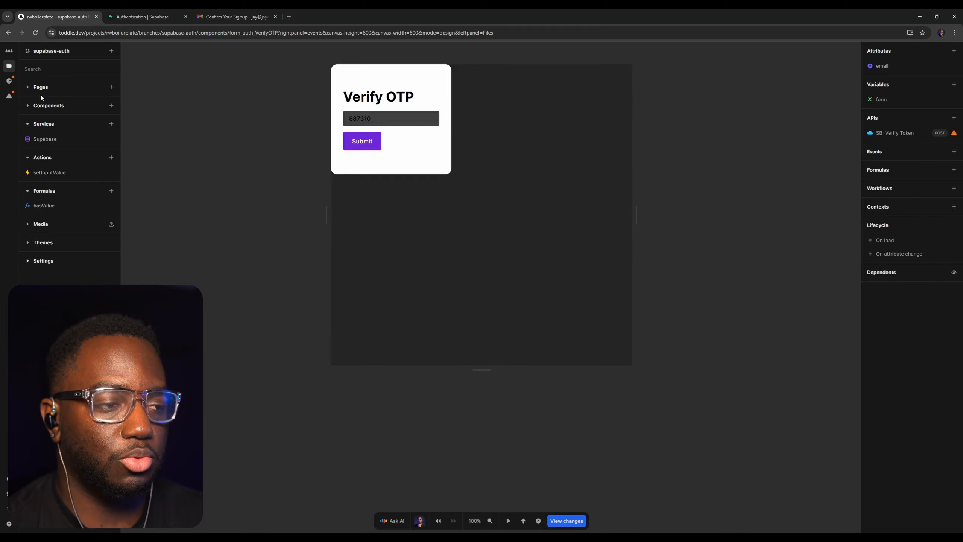
left_click(48, 105)
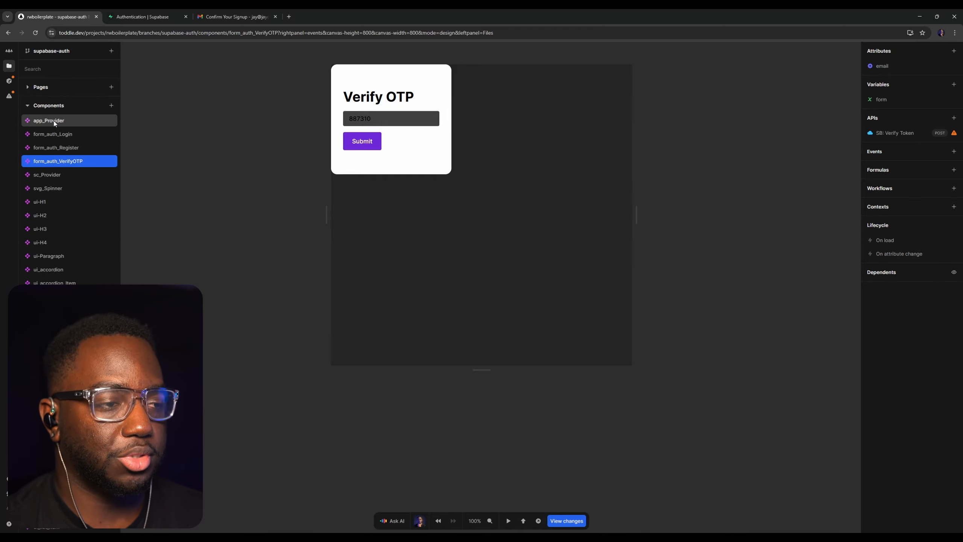
left_click(54, 121)
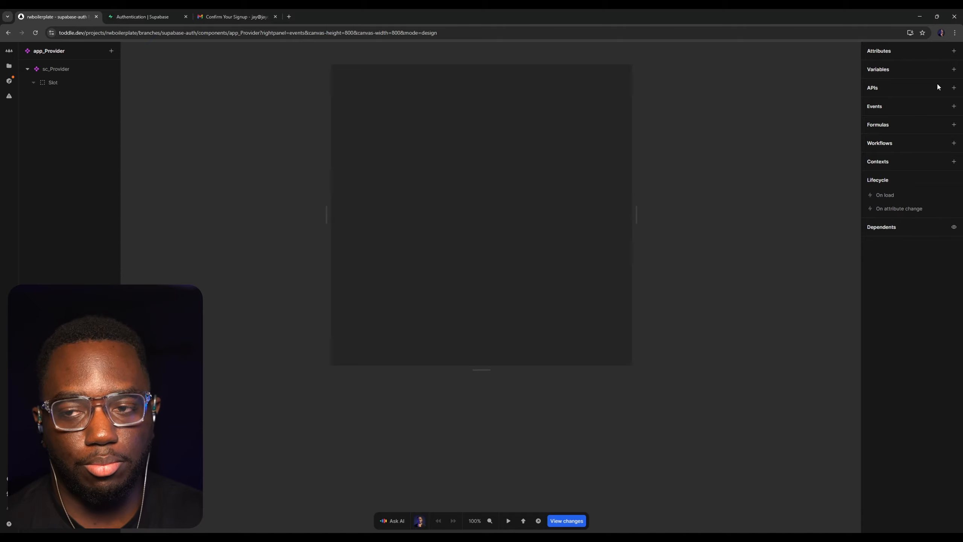
Open the Homepage page from the project files
left_click(9, 65)
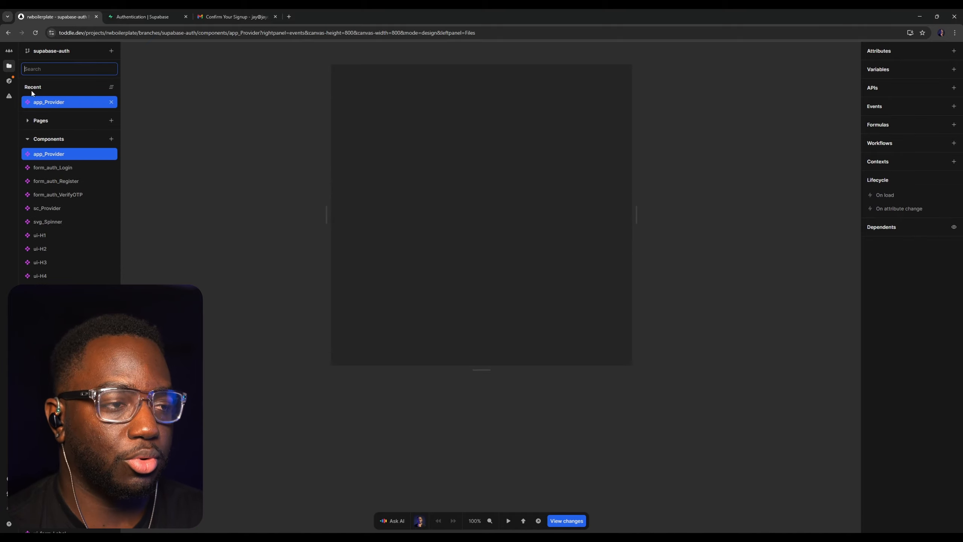
left_click(91, 126)
left_click(76, 135)
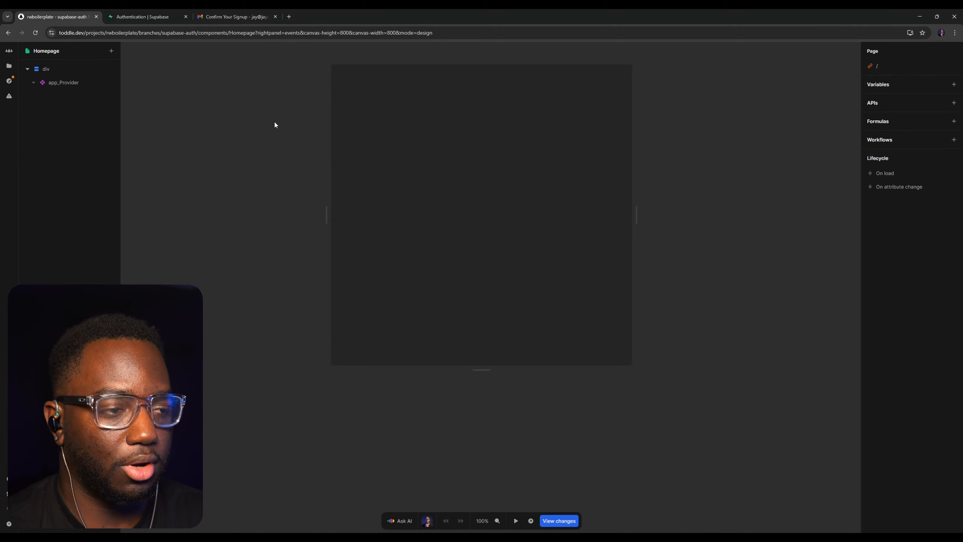
Give the Homepage's root div a near-white background color
left_click(89, 70)
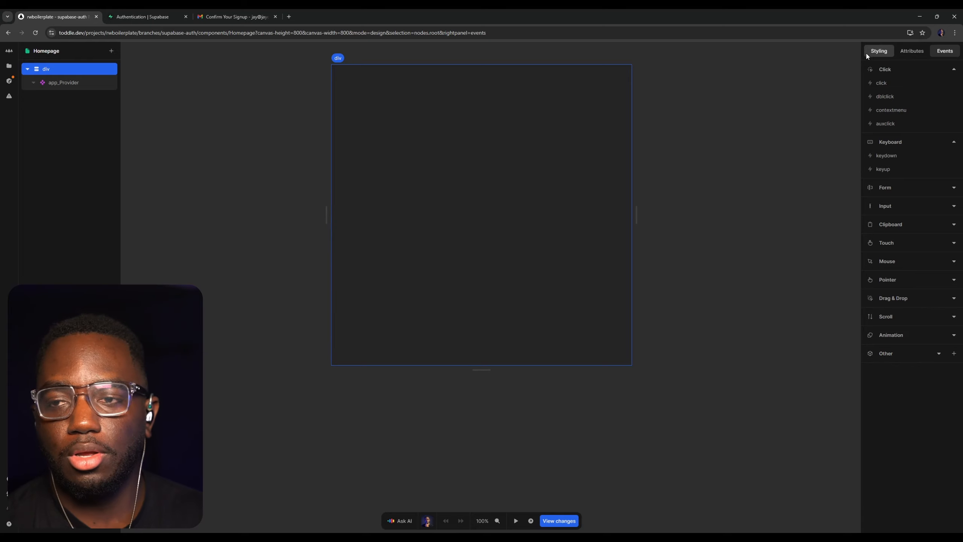
left_click(867, 56)
scroll(907, 339, "down", 2)
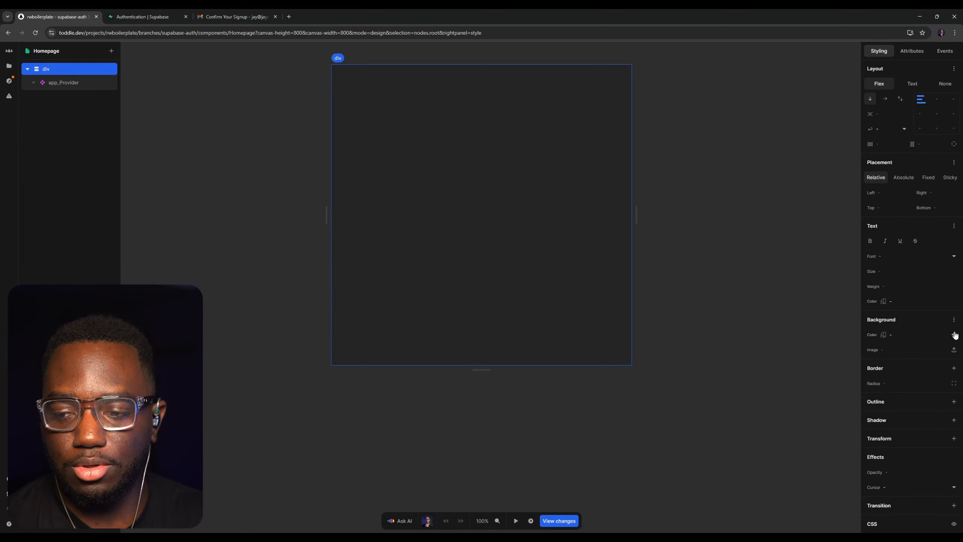
left_click(955, 334)
left_click(900, 278)
left_click(751, 184)
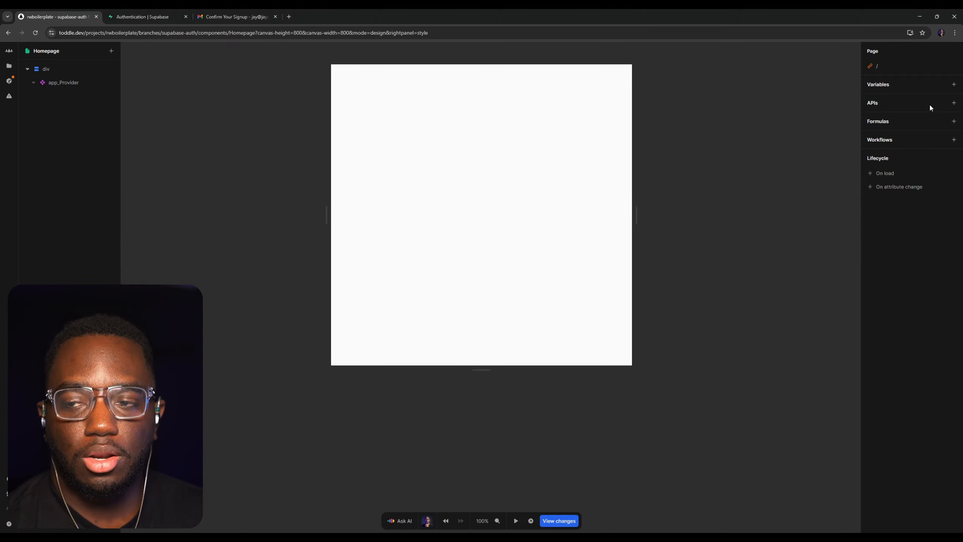
Add a Supabase API to the Homepage using the / GET endpoint and turn off its auto fetch
left_click(954, 103)
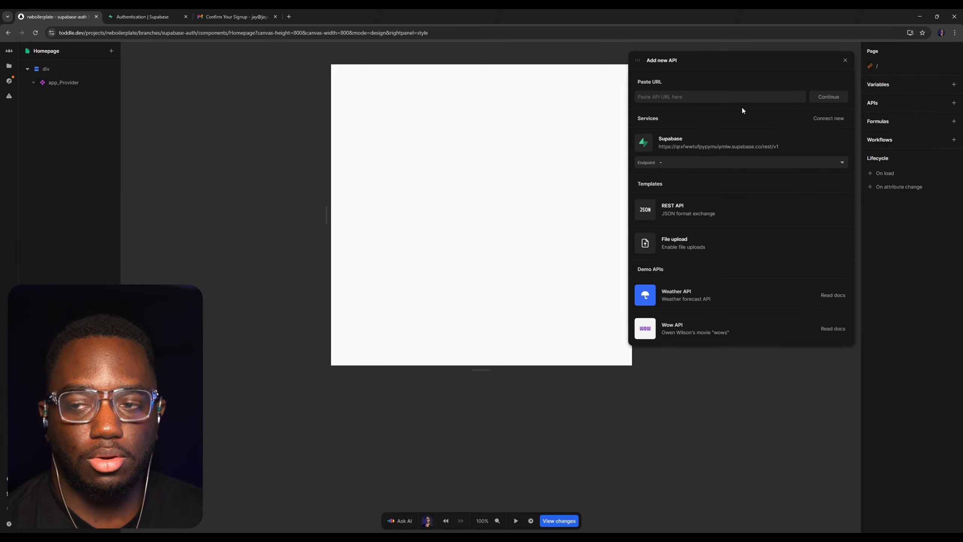
left_click(700, 163)
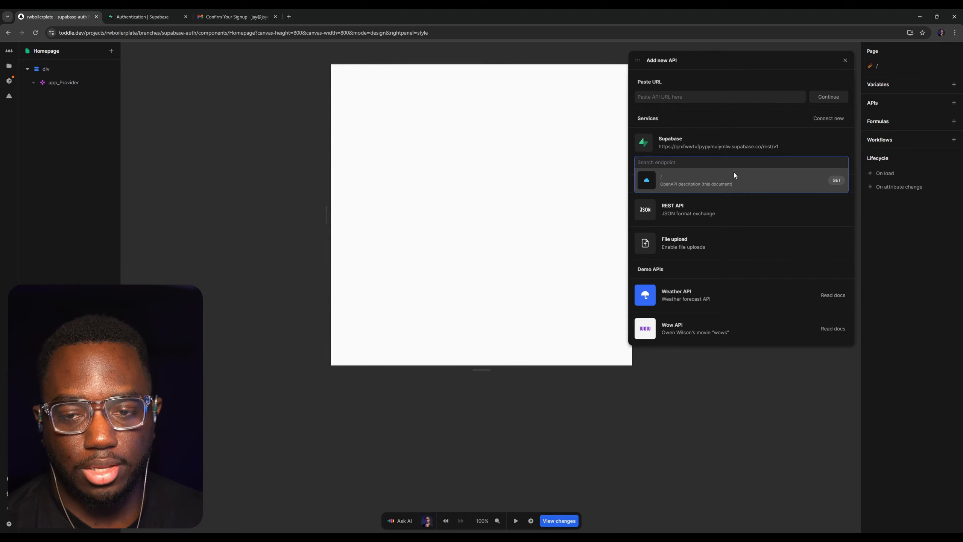
left_click(752, 174)
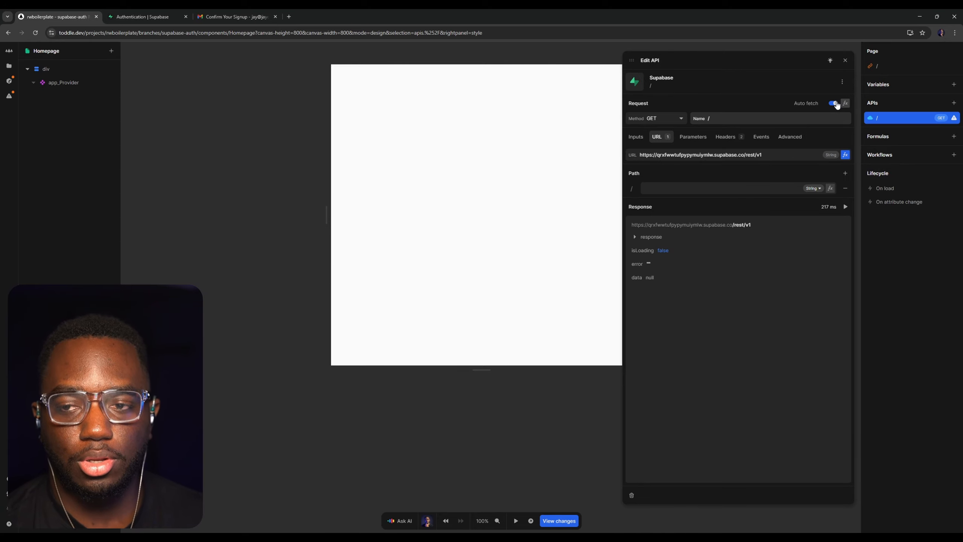
left_click(834, 103)
Name the new API SB: Get User and replace rest with auth in its URL so it ends in /auth/v1
left_click(738, 118)
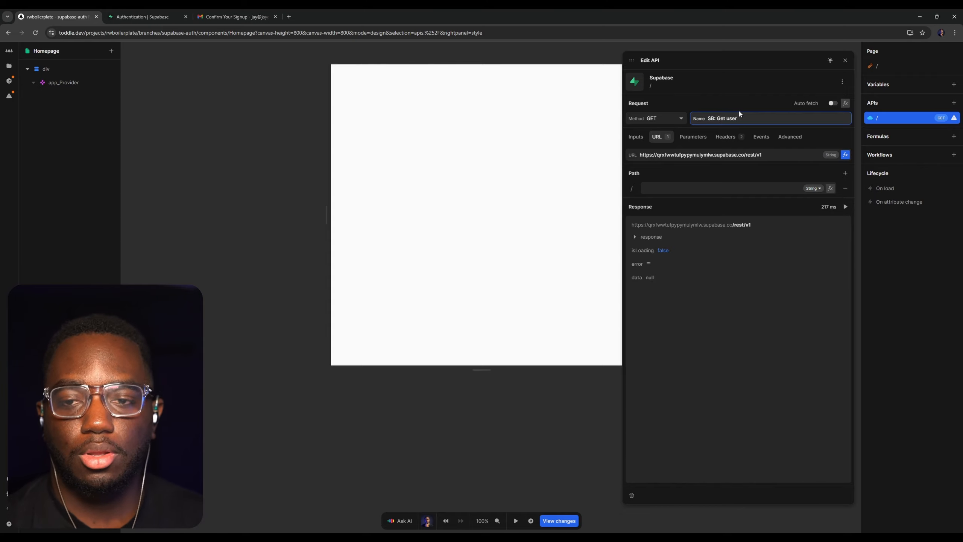
type("==")
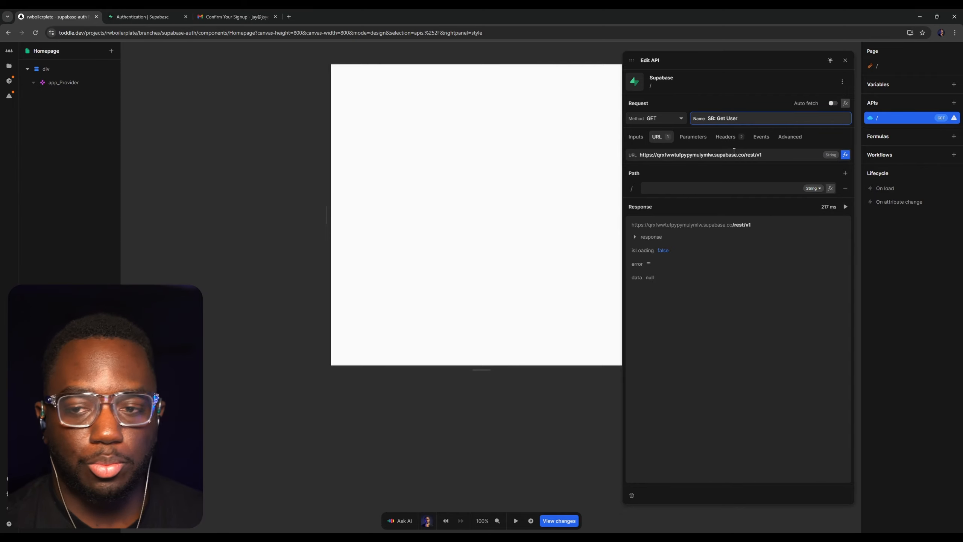
left_click(752, 155)
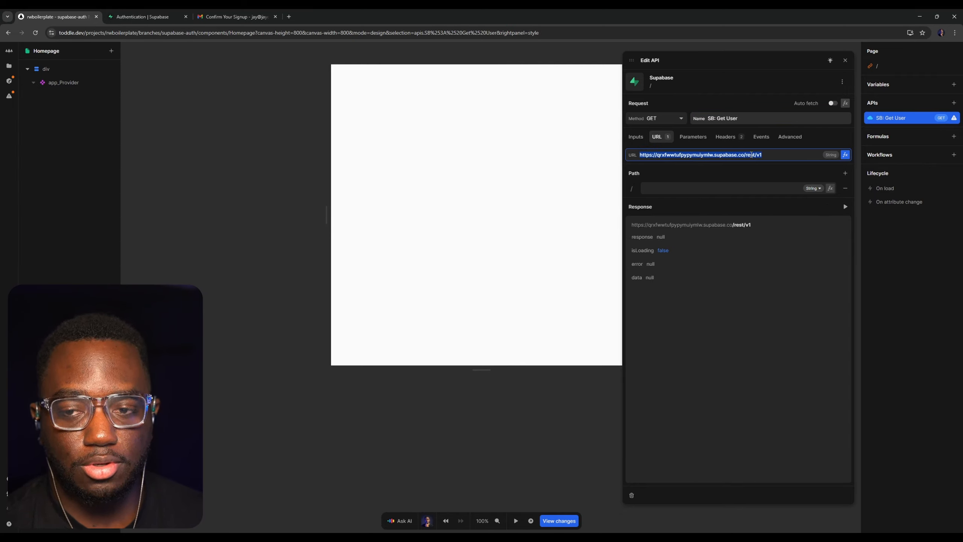
double_click(751, 155)
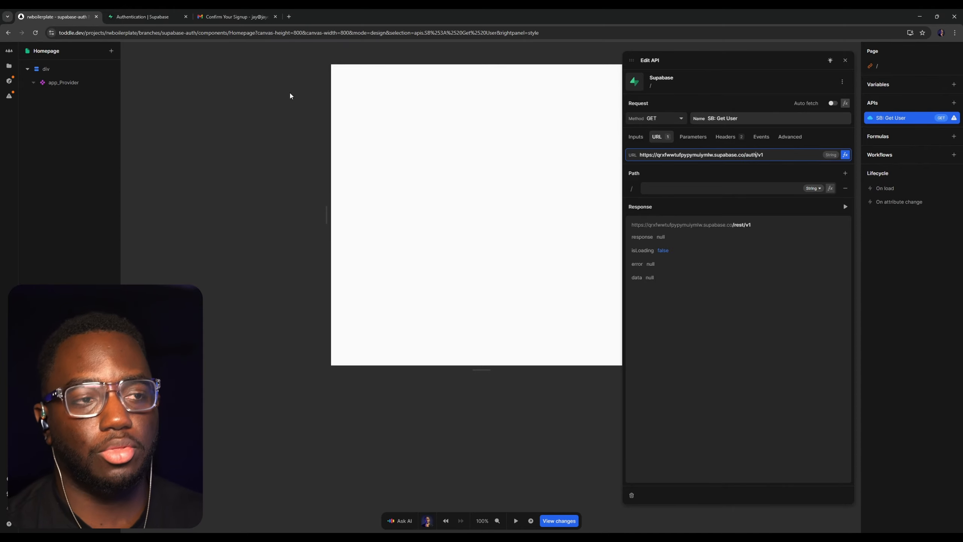
Switch to Supabase and examine the Bash Get User example's URL and authorization header in the User Management API docs
left_click(161, 14)
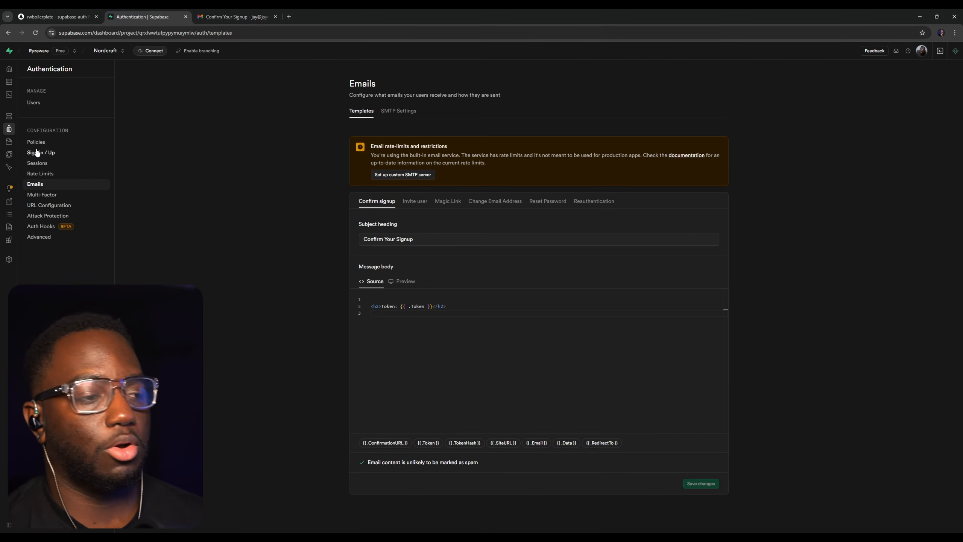
left_click(26, 227)
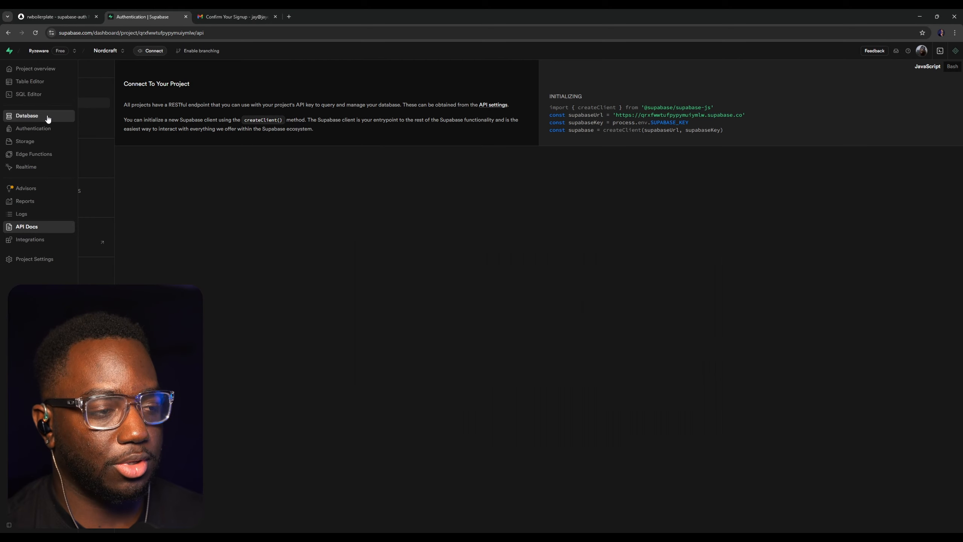
left_click(46, 126)
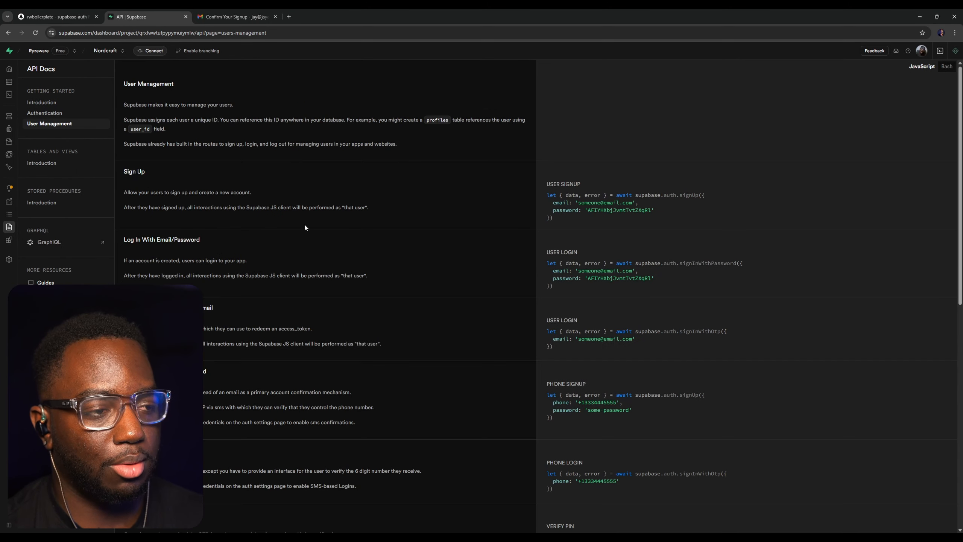
scroll(531, 189, "down", 10)
left_click_drag(664, 196, 523, 179)
left_click(686, 189)
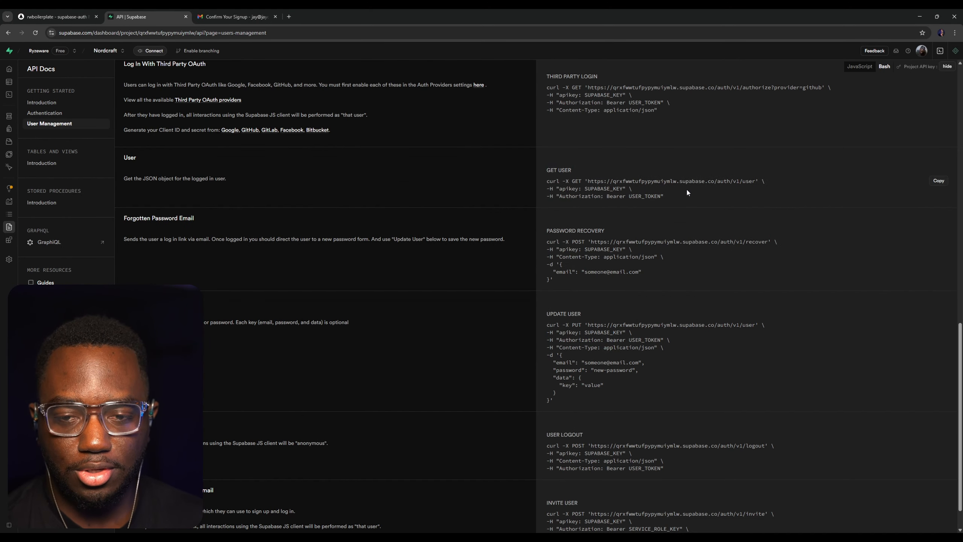
left_click_drag(666, 196, 605, 196)
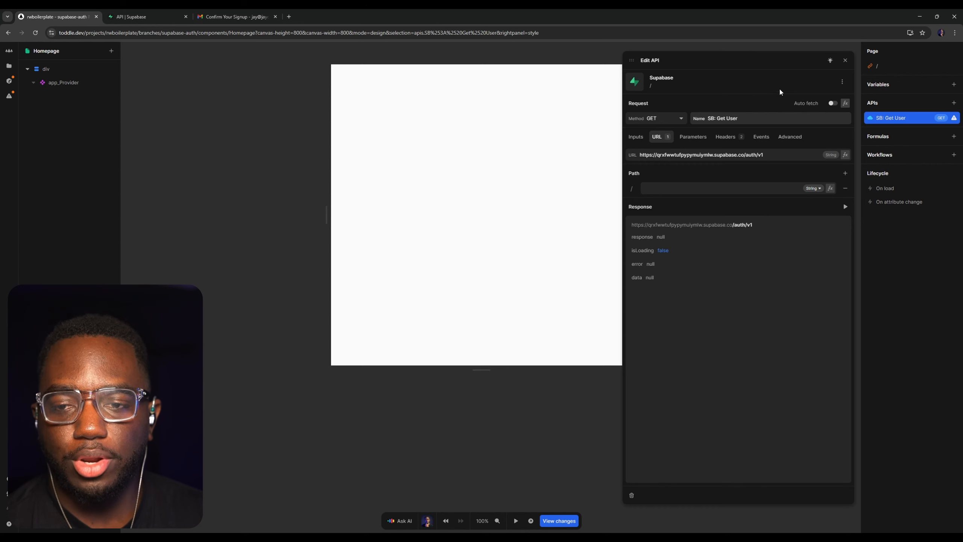
left_click(159, 17)
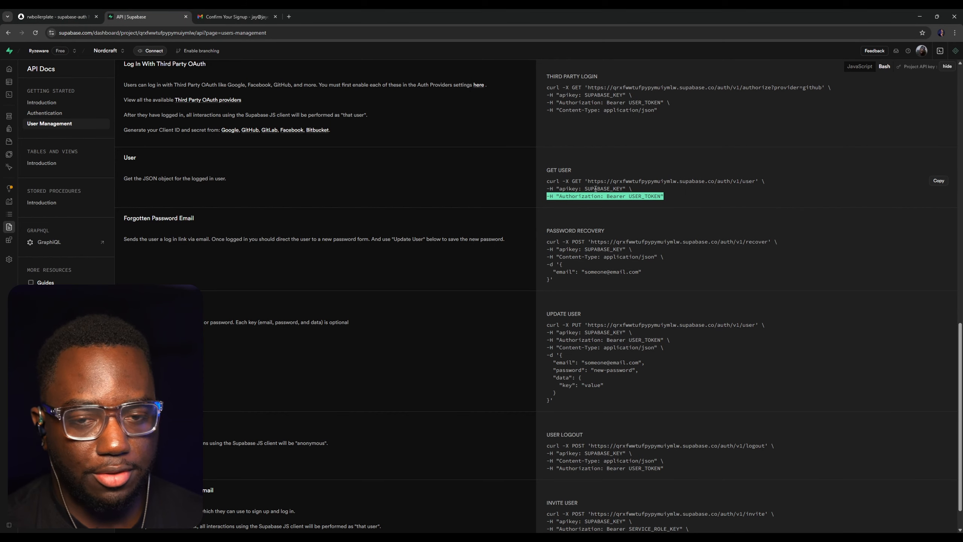
left_click(729, 181)
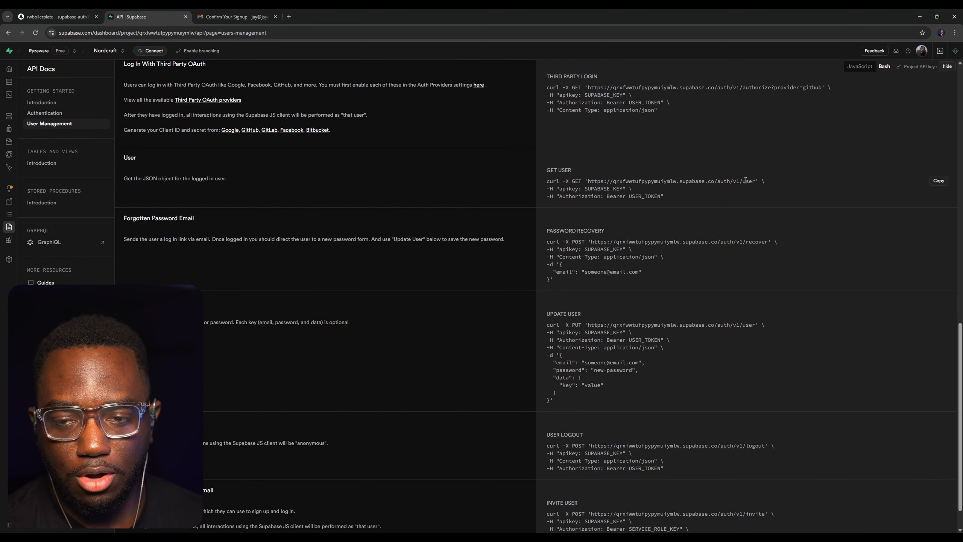
Switch back to toddle and set the path segment of the SB: Get User request to user
left_click(57, 16)
triple_click(760, 153)
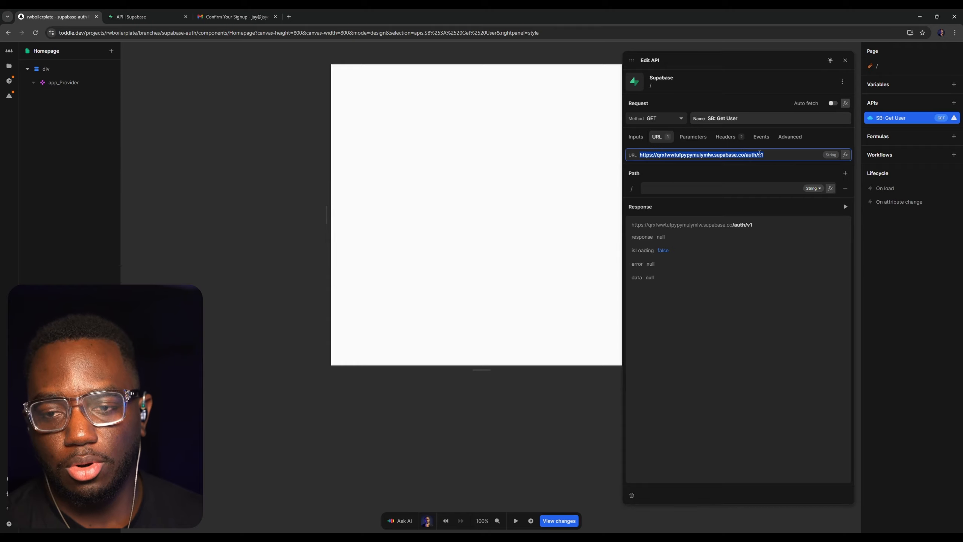
left_click(711, 188)
type("user")
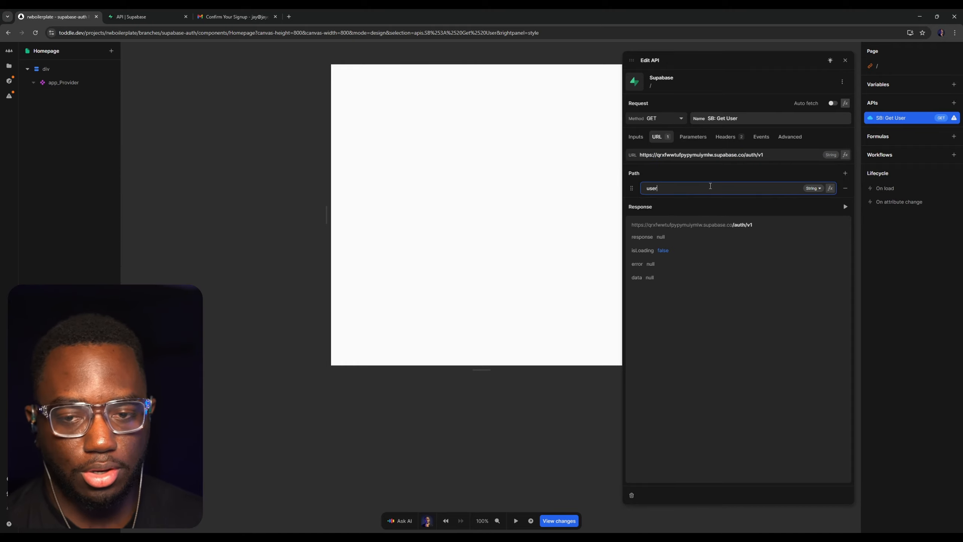
key("Return")
left_click_drag(782, 221, 617, 225)
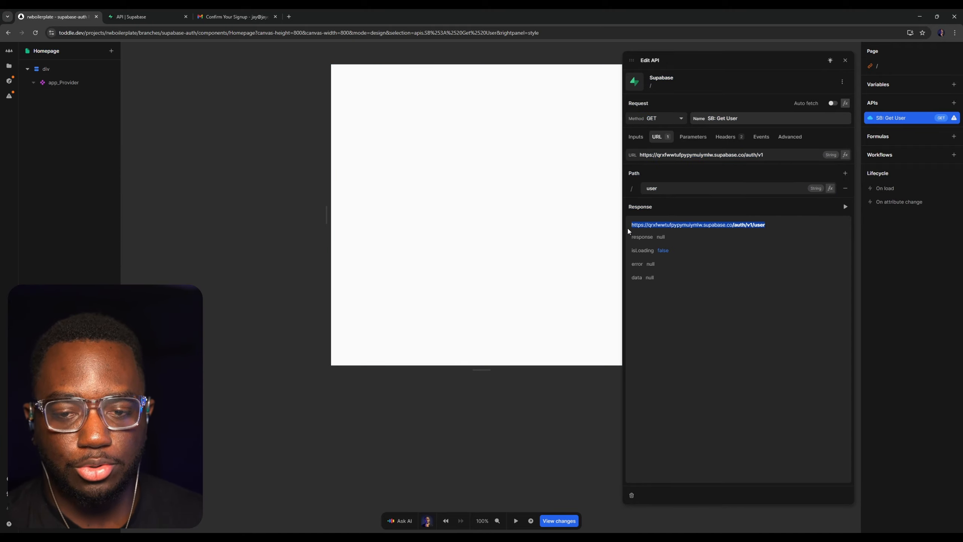
Switch to the Supabase API docs and check the request URL and Authorization header format in the Get User example
left_click(148, 17)
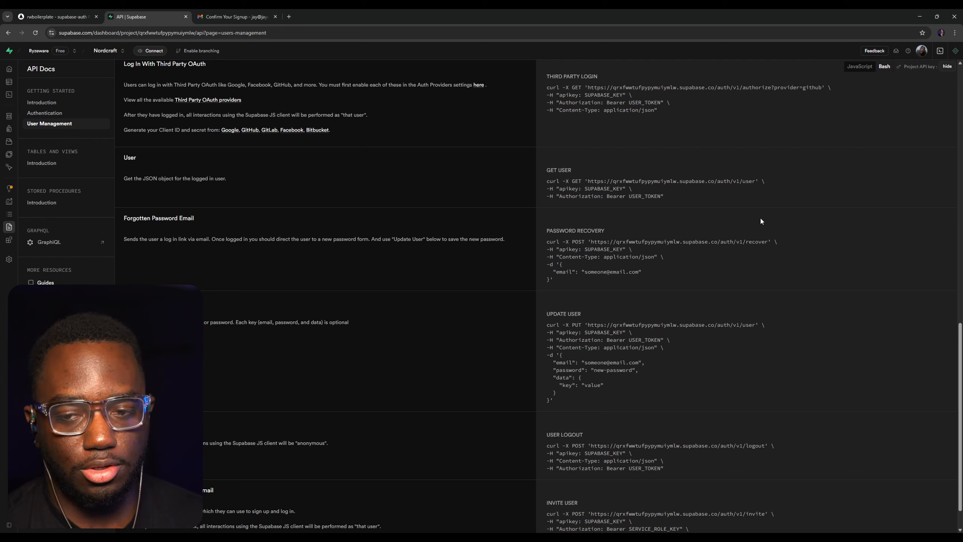
left_click_drag(759, 181, 550, 176)
left_click(681, 175)
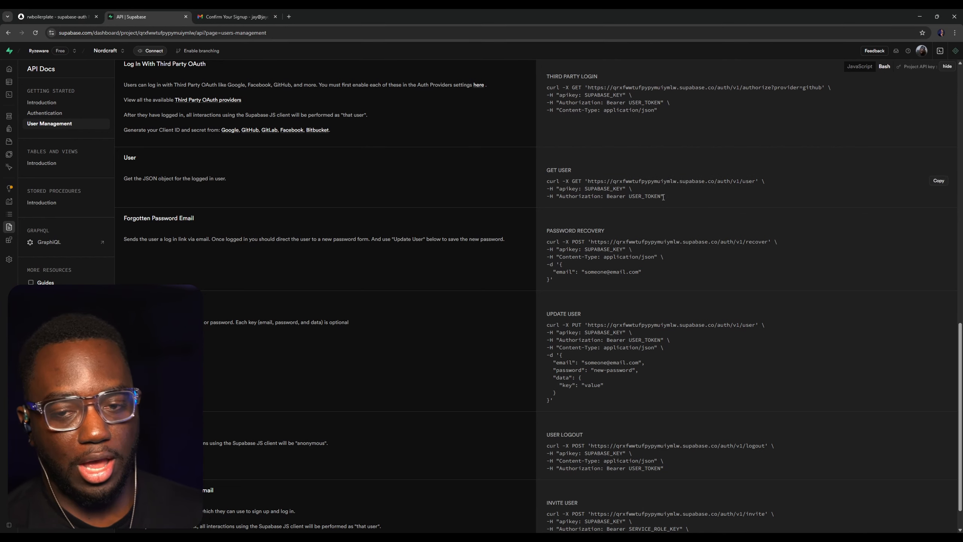
left_click_drag(664, 196, 560, 197)
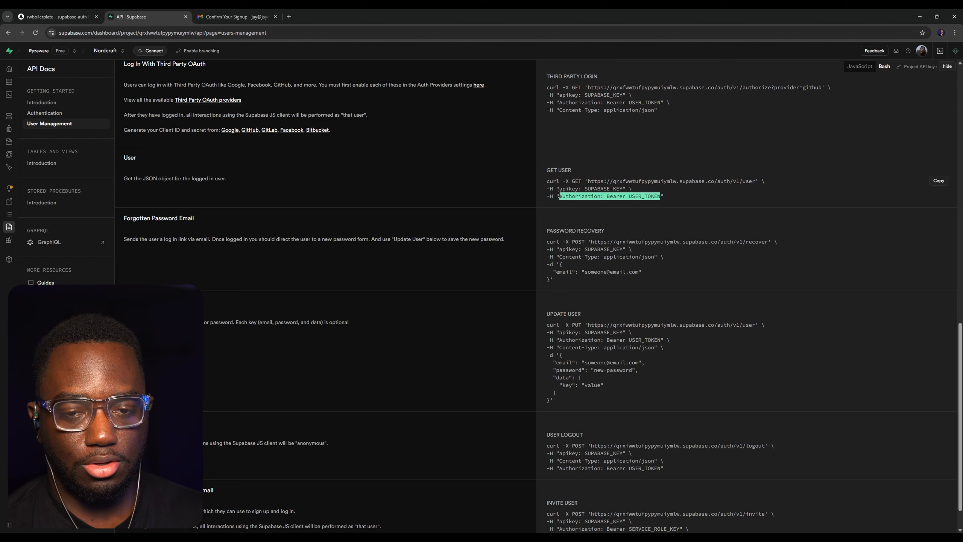
Switch to toddle, add an Authorization header with the value Bearer {{ cookies.access_token }} to SB: Get User, and run the request
left_click(57, 17)
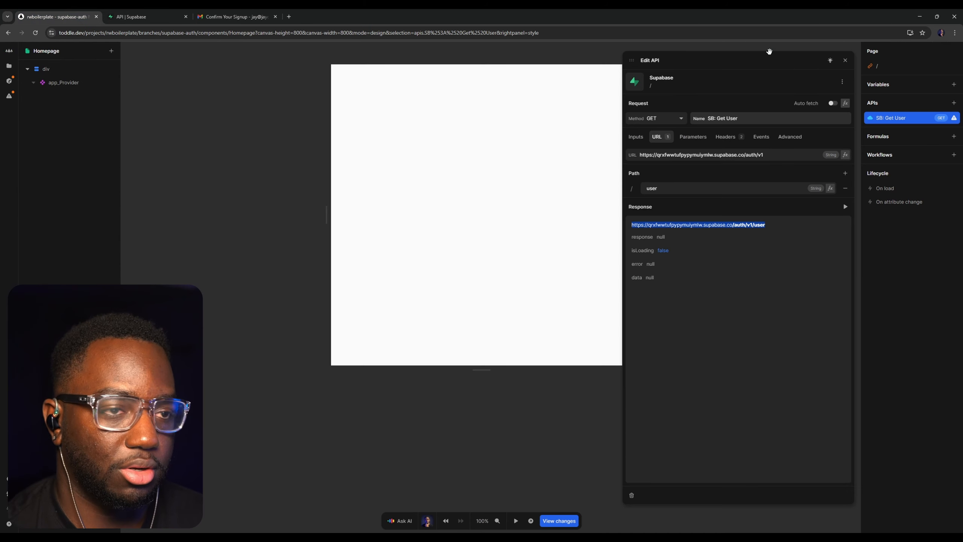
left_click(744, 136)
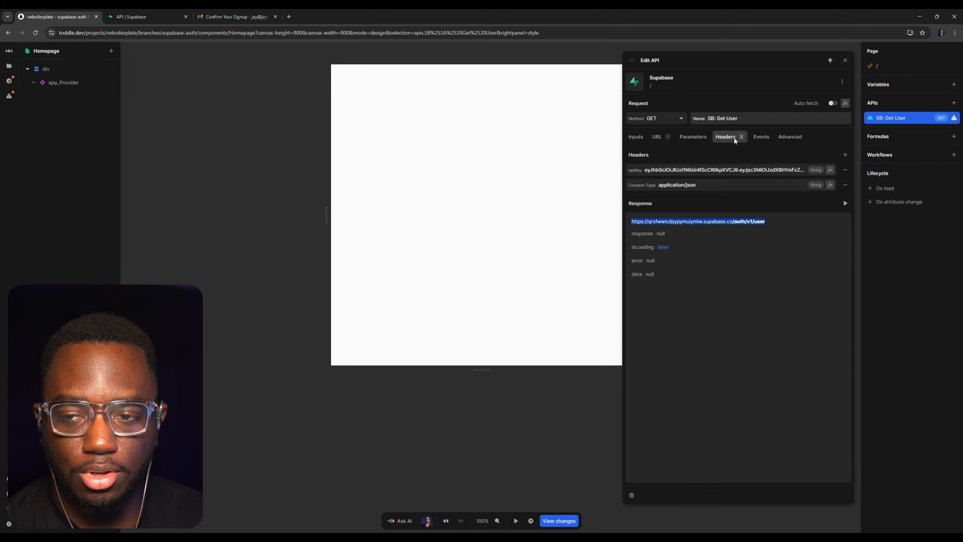
left_click(845, 155)
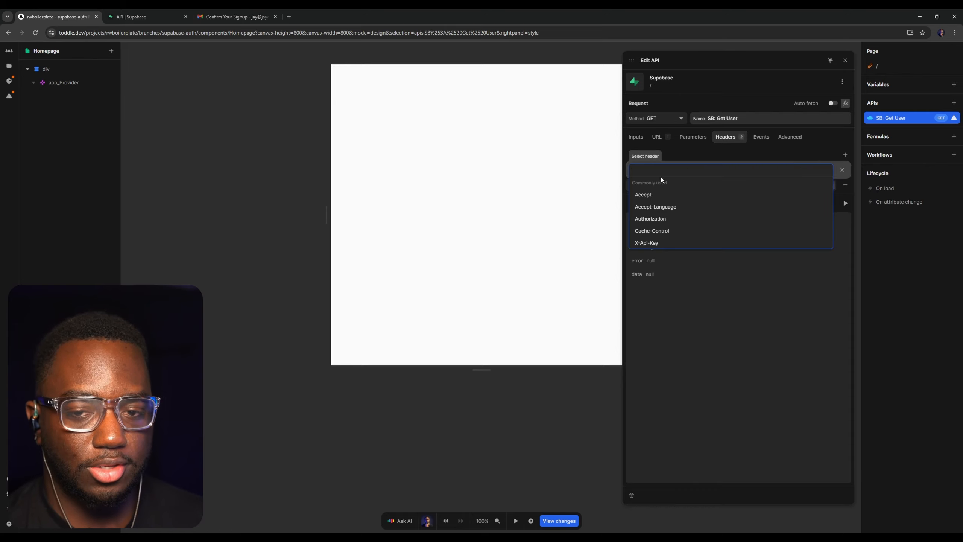
type("Auth")
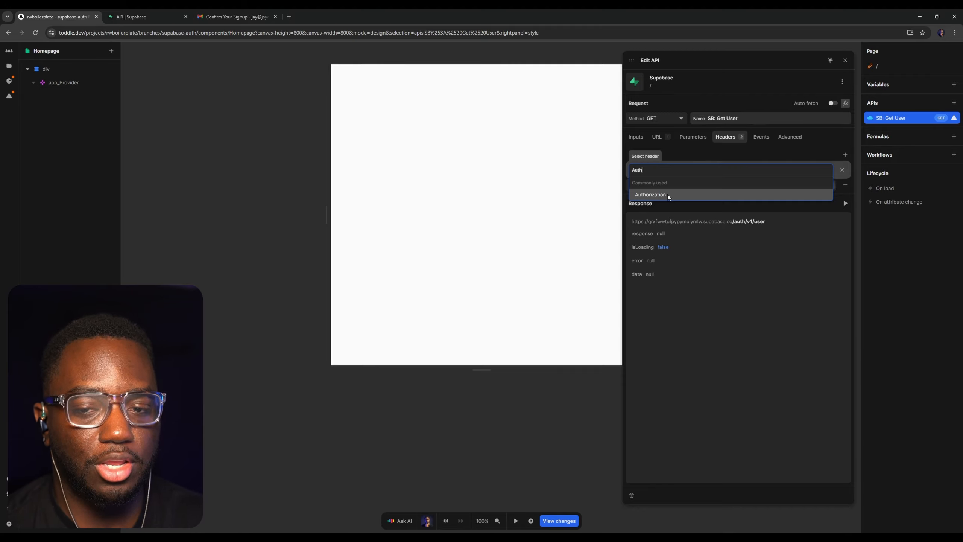
left_click(665, 195)
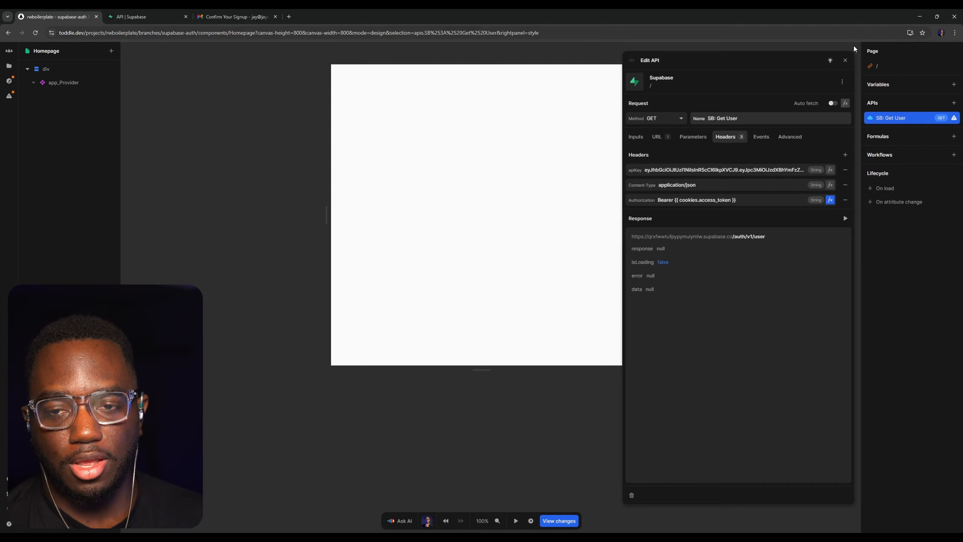
left_click(845, 219)
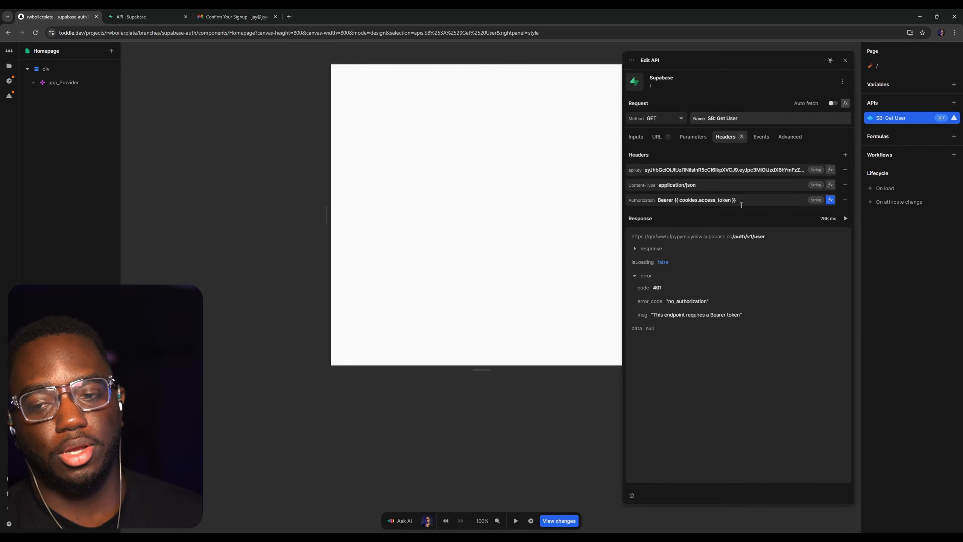
Open the form_auth_VerifyOTP component and check the events of its SB: Verify Token API
left_click(846, 61)
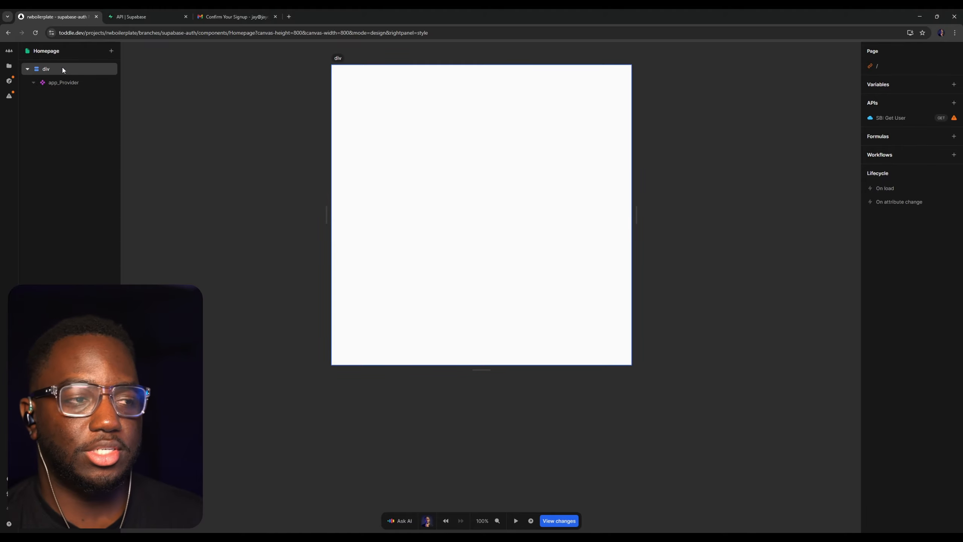
left_click(9, 65)
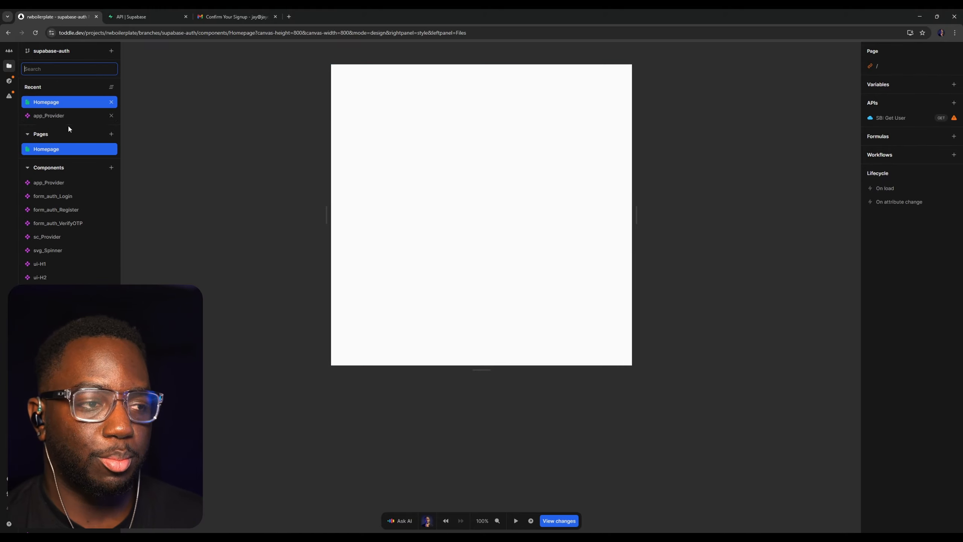
left_click(61, 225)
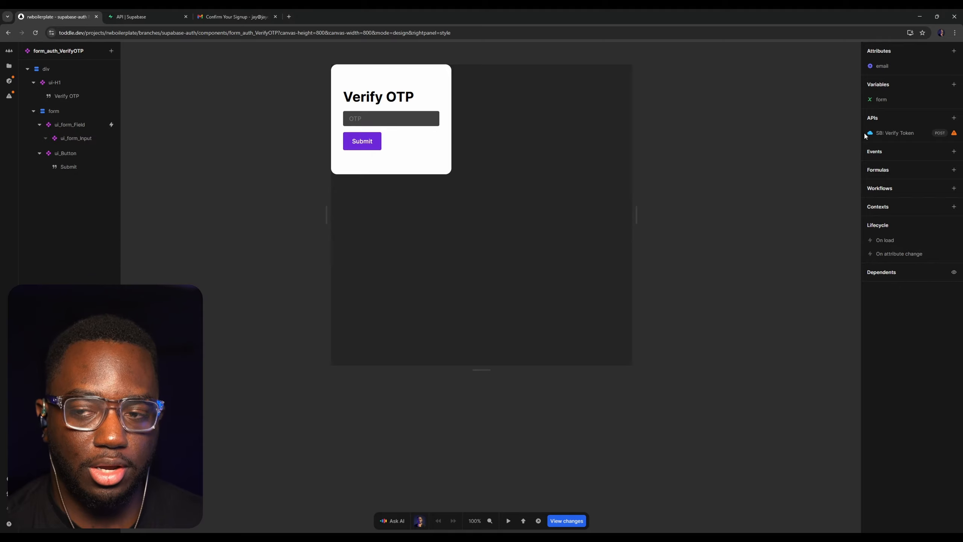
left_click(912, 133)
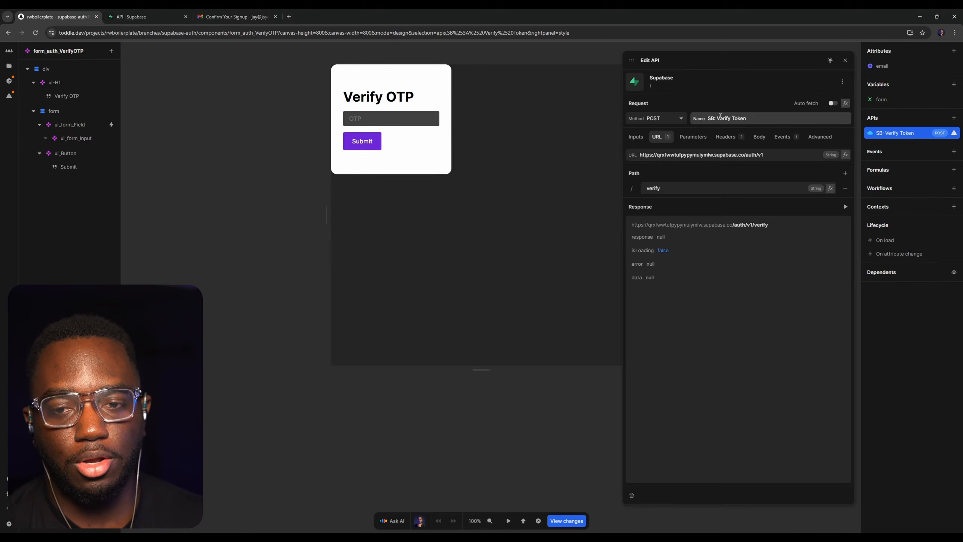
left_click(796, 137)
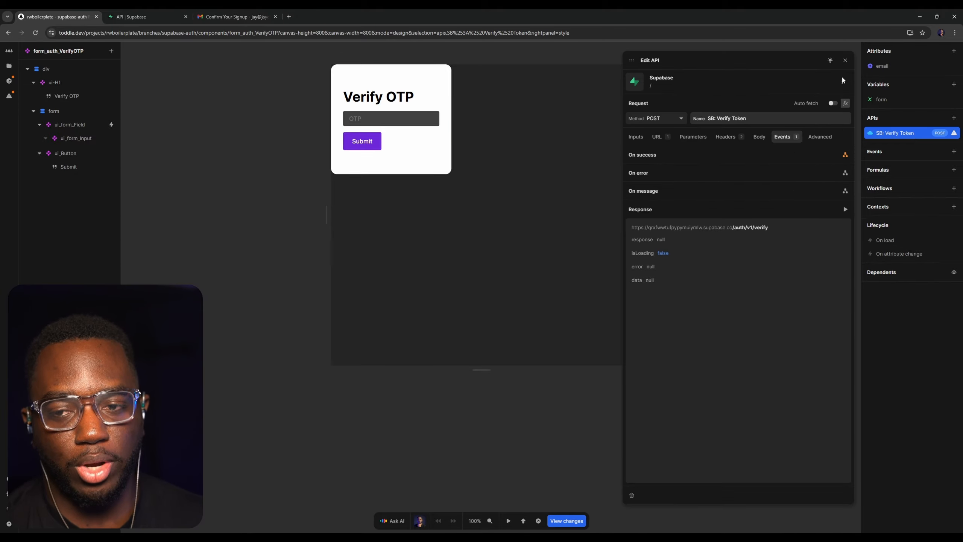
left_click(842, 62)
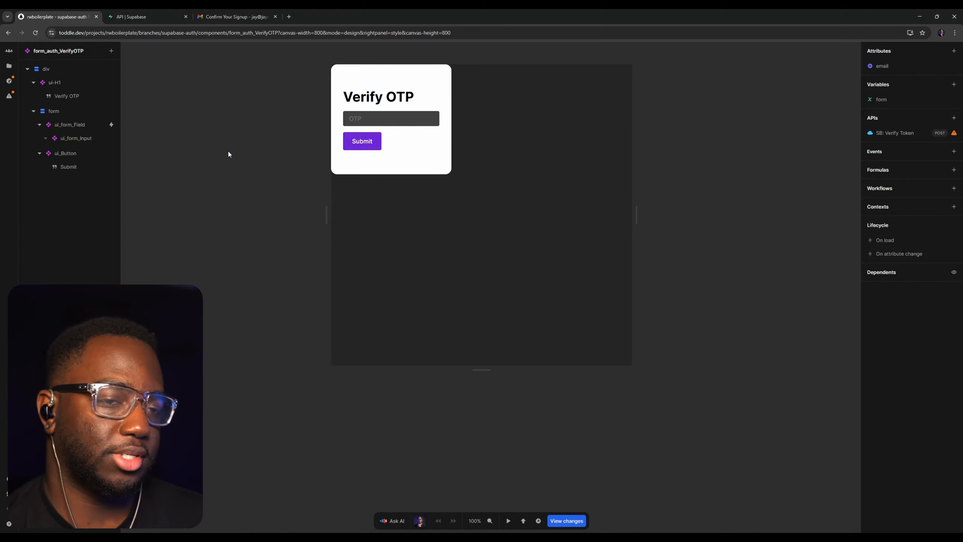
Check the signup email in Gmail, switch back to toddle and open the form_auth_Login component
left_click(249, 19)
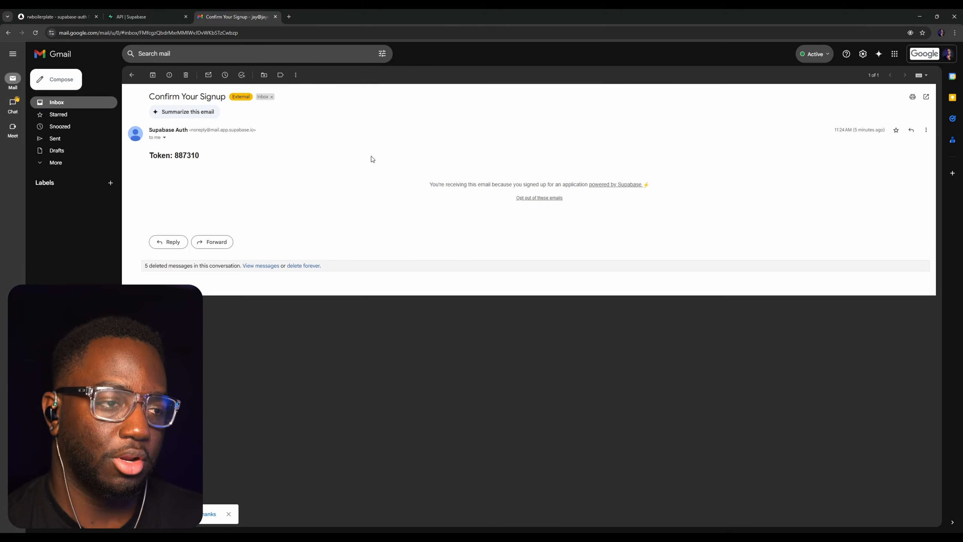
left_click(81, 14)
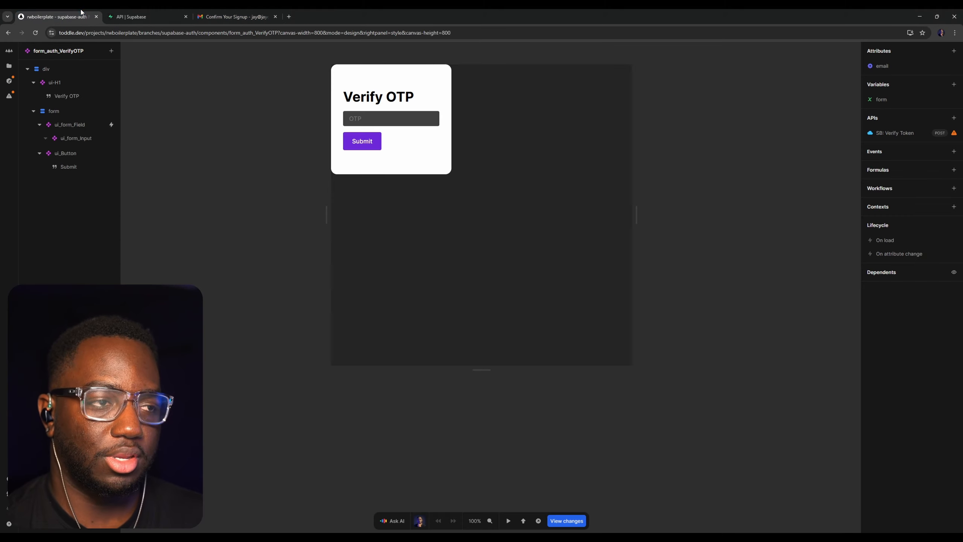
left_click(9, 66)
left_click(84, 73)
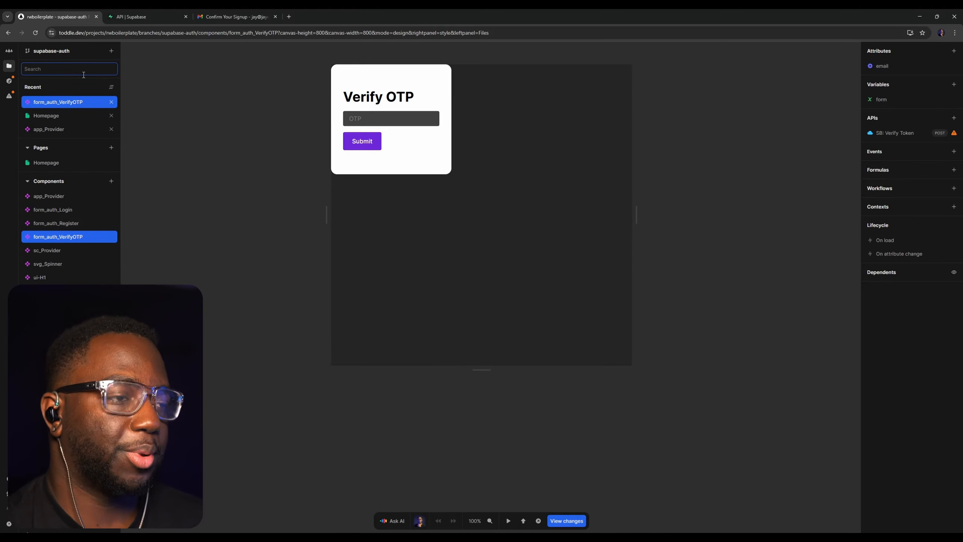
type("ogin")
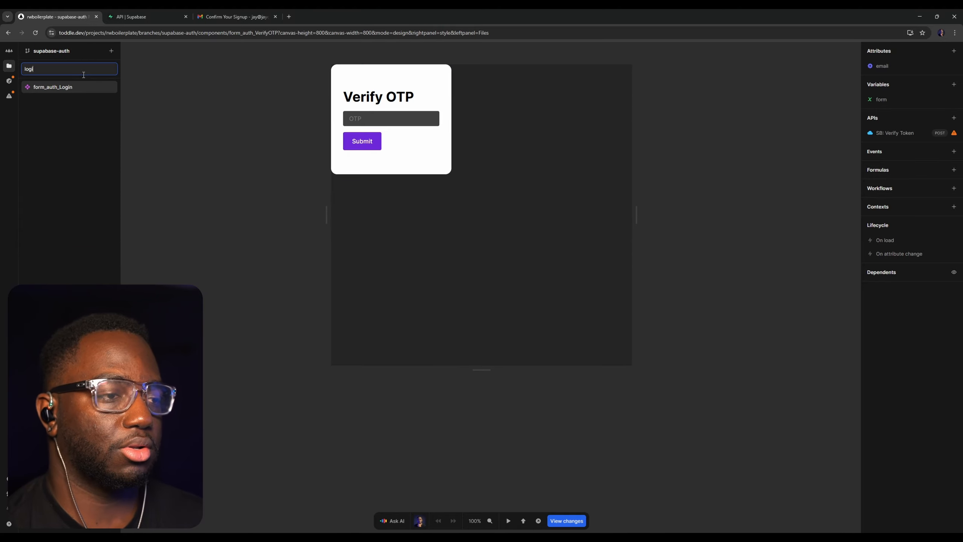
left_click(72, 90)
Enter the account email in the Login form in test mode and run the SB: Send OTP request
key("t")
left_click(411, 120)
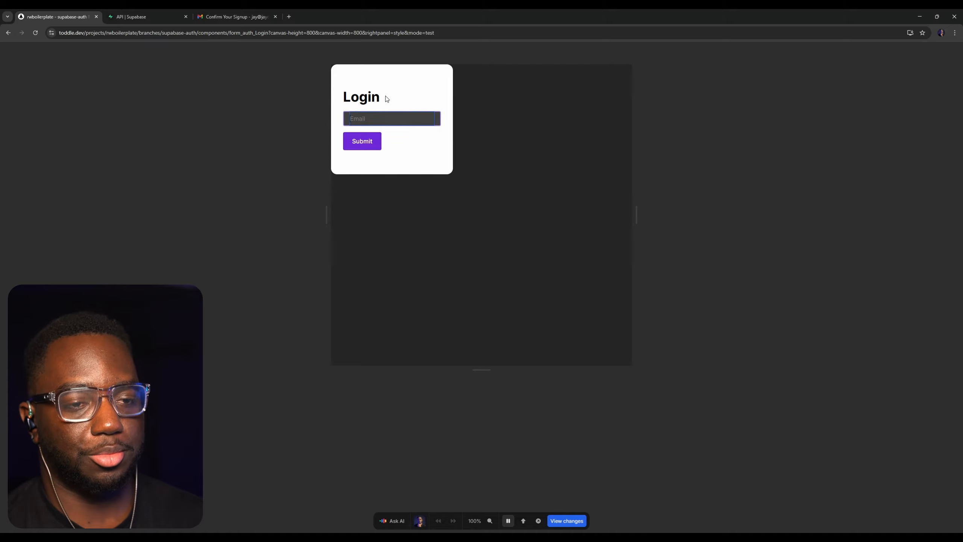
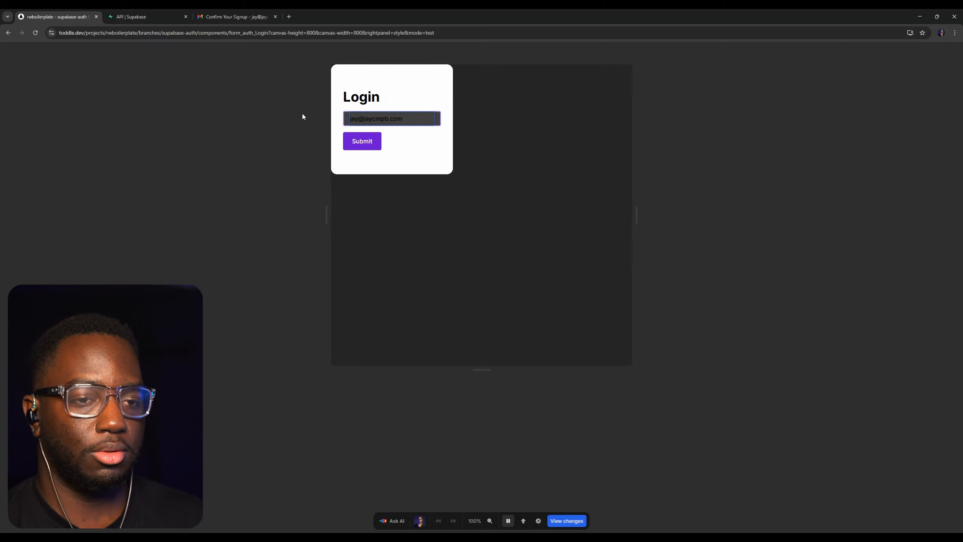
key("Escape")
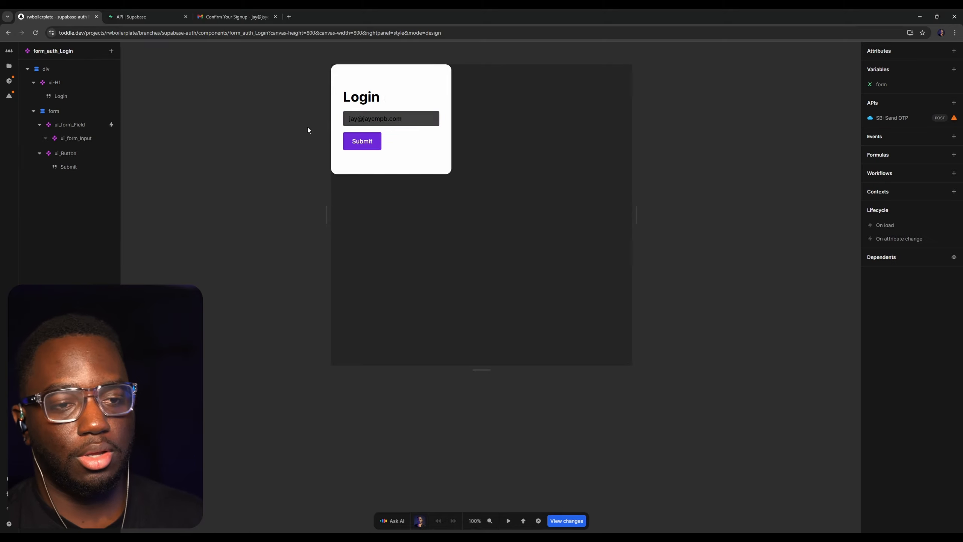
left_click(893, 119)
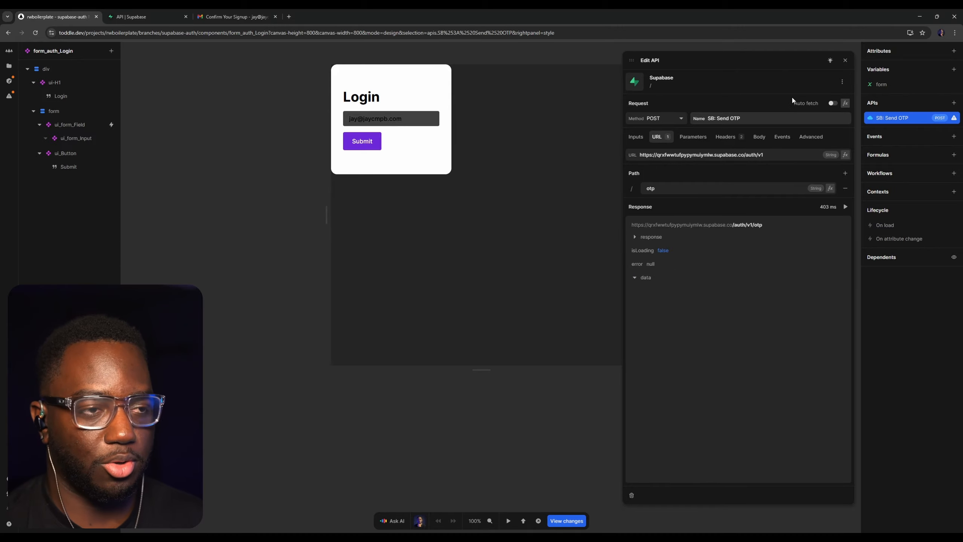
left_click(845, 60)
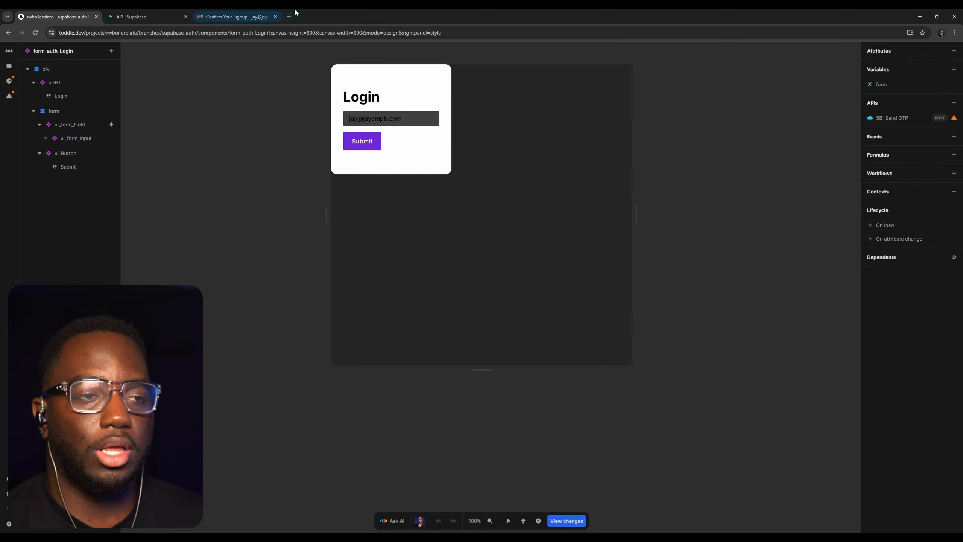
Switch to Gmail, open the Your Magic Link email from Supabase Auth and copy its token
left_click(268, 14)
left_click(100, 101)
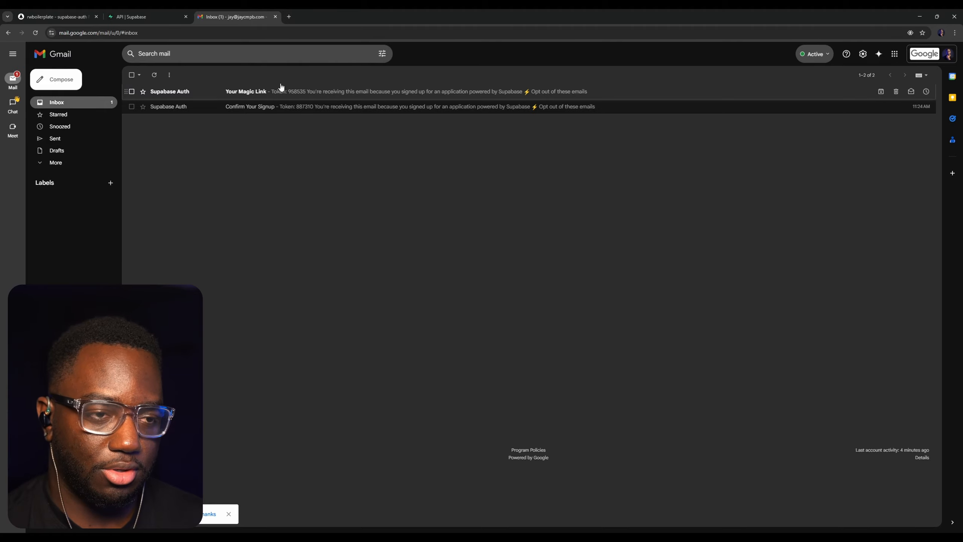
left_click(228, 96)
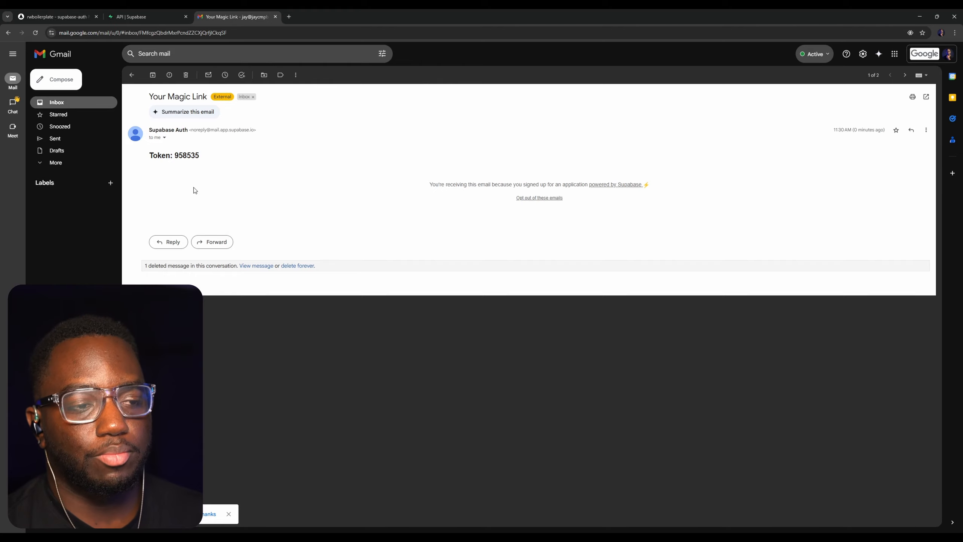
double_click(188, 155)
key("ctrl+c")
Switch to toddle, paste the verification code into the form_auth_VerifyOTP form in test mode and run SB: Verify Token
key("ctrl+1")
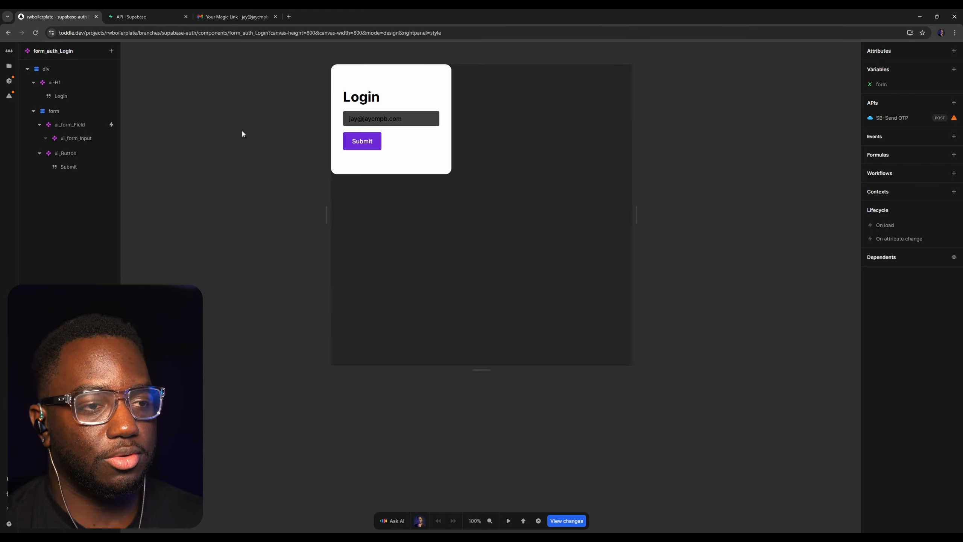
left_click(44, 56)
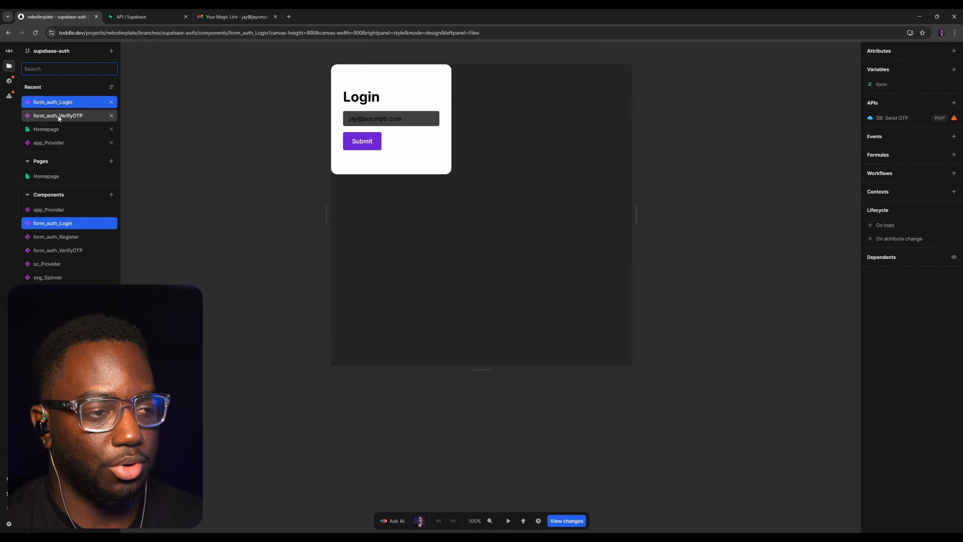
left_click(59, 116)
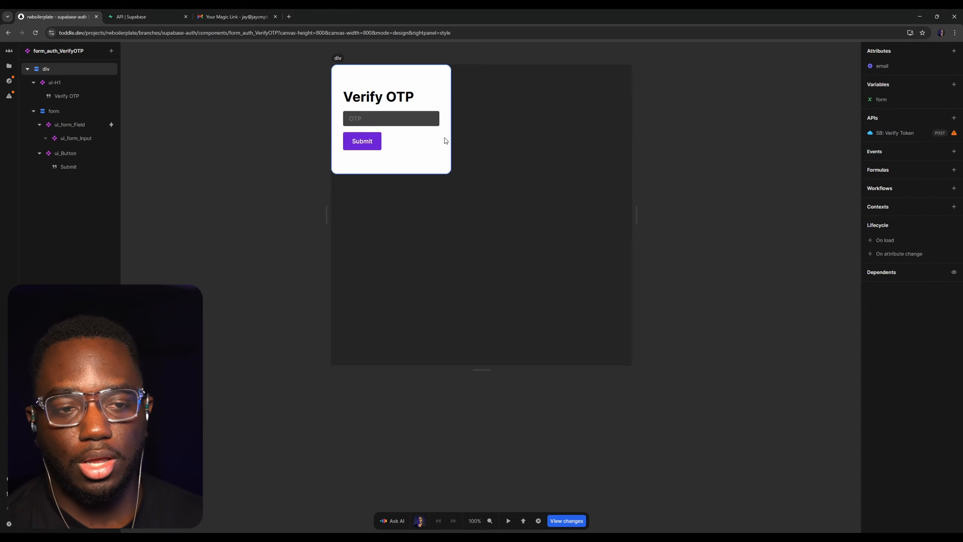
key("t")
left_click(385, 114)
key("ctrl+v")
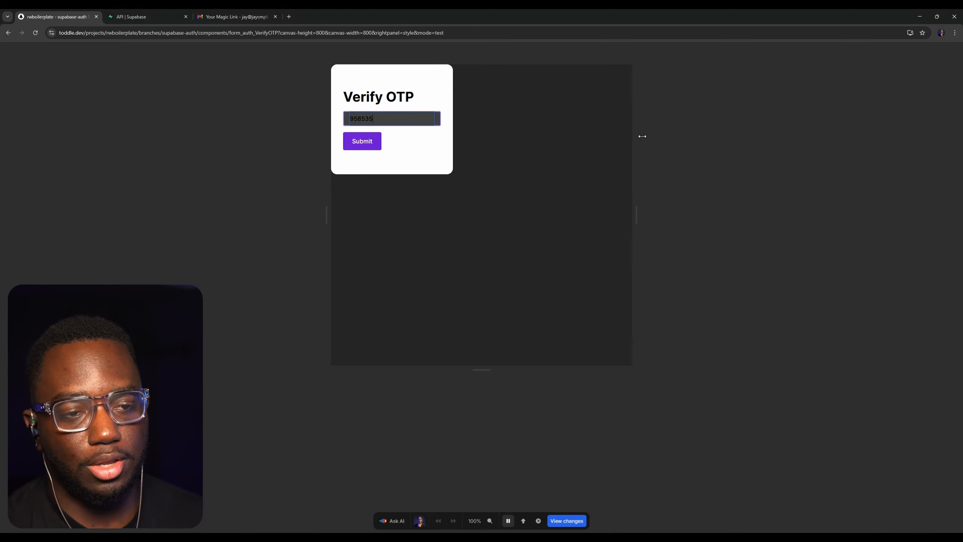
key("t")
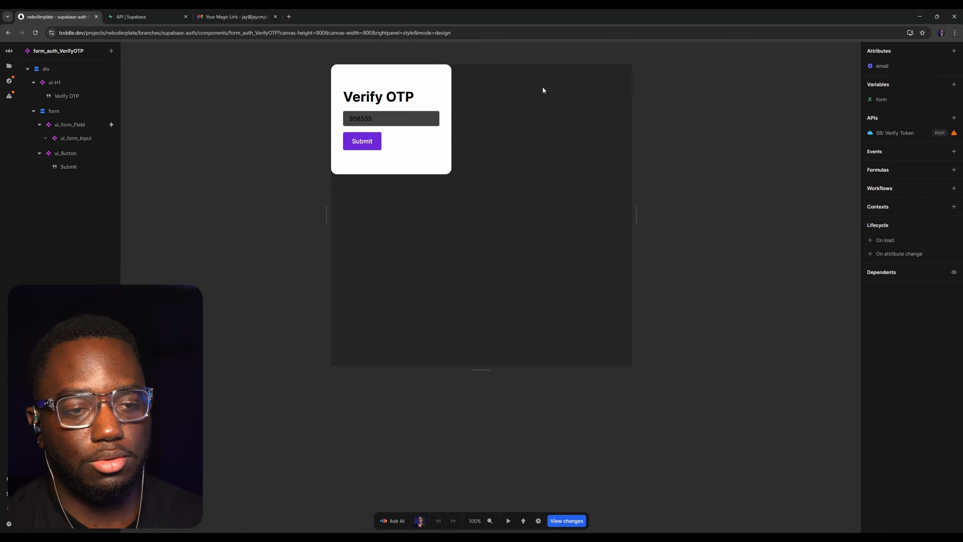
left_click(901, 134)
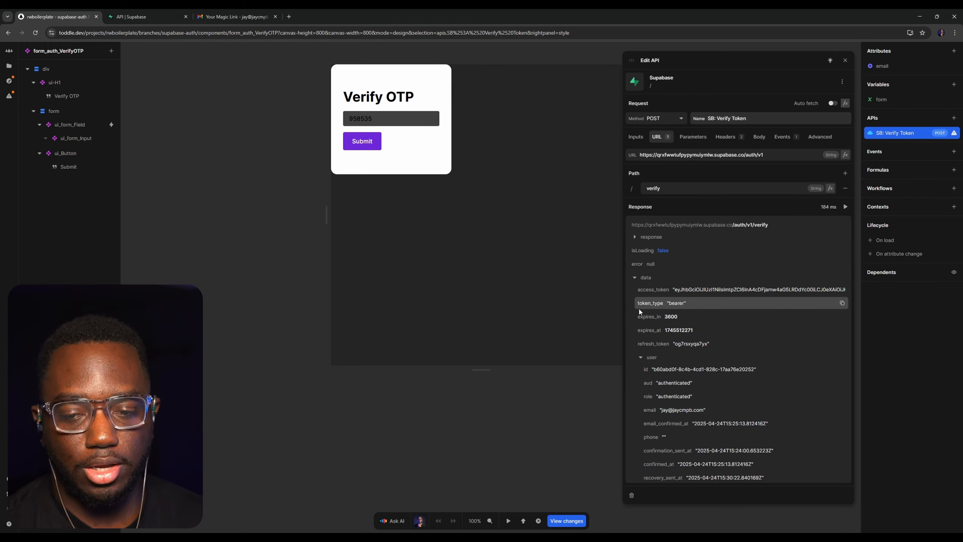
left_click(846, 60)
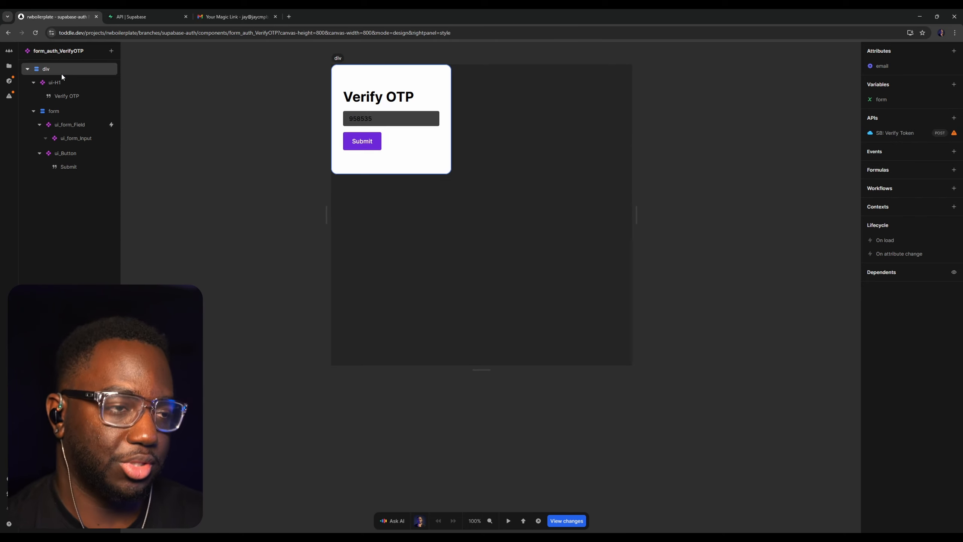
Examine the Set session cookies action in the On success workflow of SB: Verify Token
left_click(903, 133)
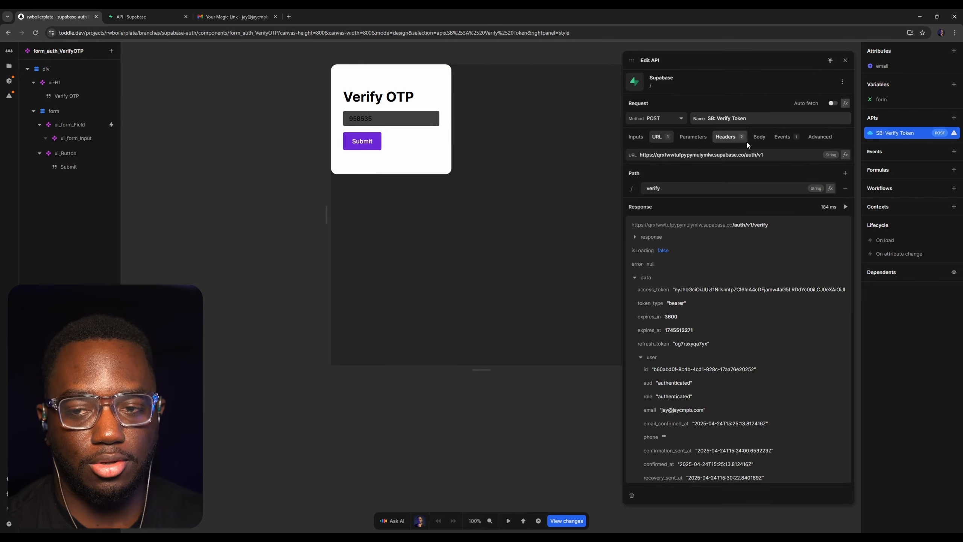
left_click(784, 137)
left_click(842, 155)
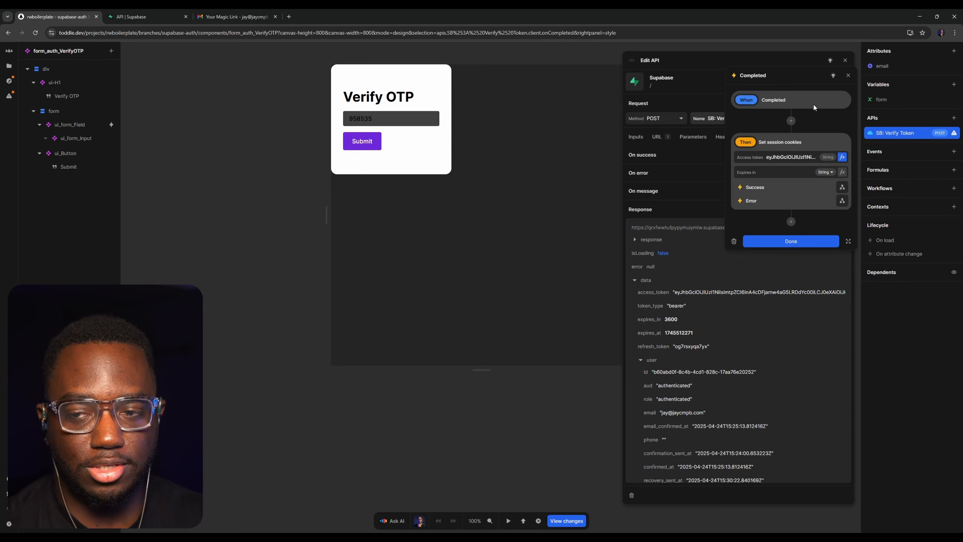
left_click(848, 76)
Install the toddle extension from the Chrome Web Store through the editor's Cookies view and reload the editor
left_click(35, 32)
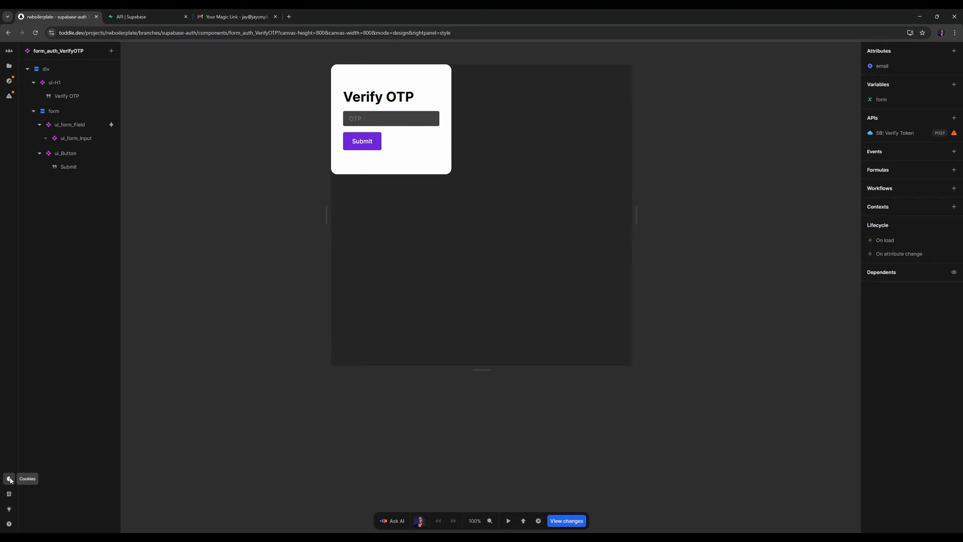
left_click(10, 479)
left_click(74, 328)
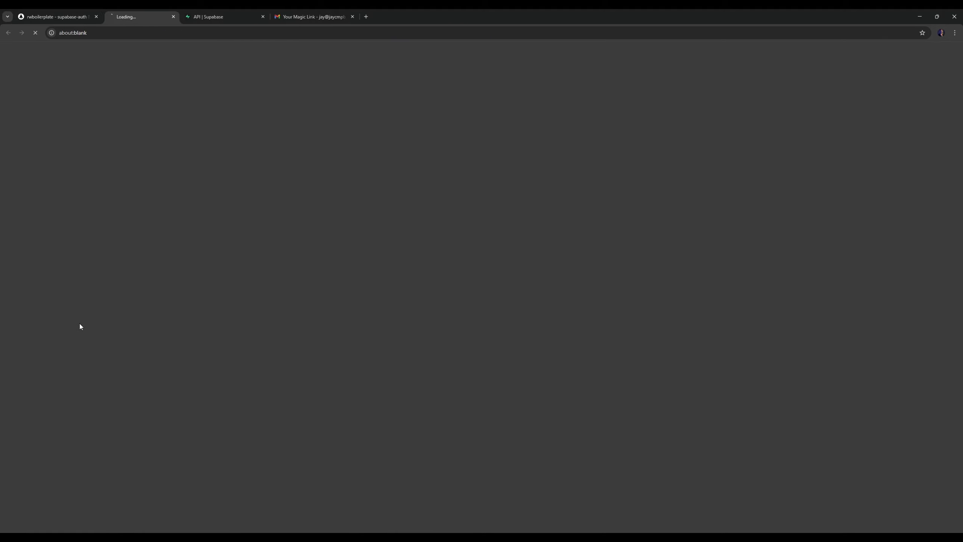
left_click(611, 104)
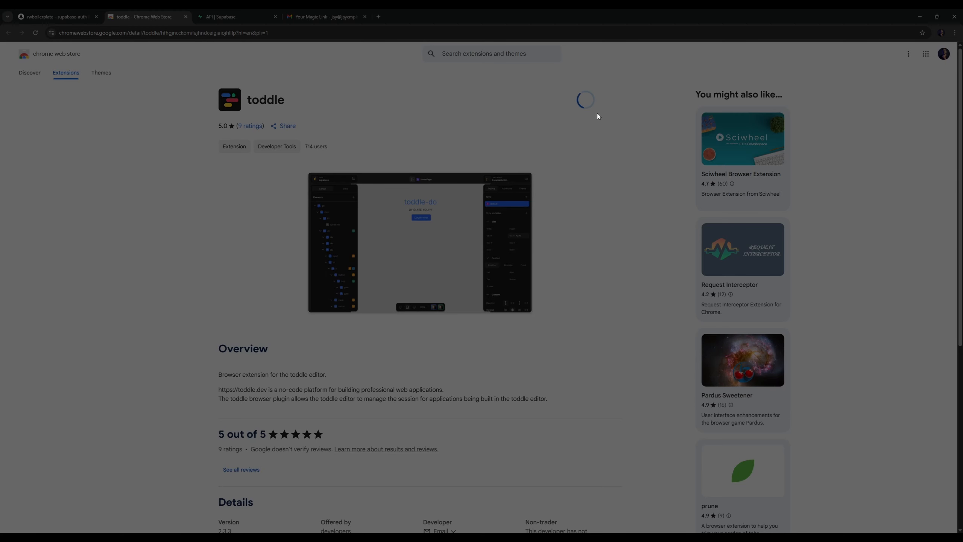
left_click(513, 123)
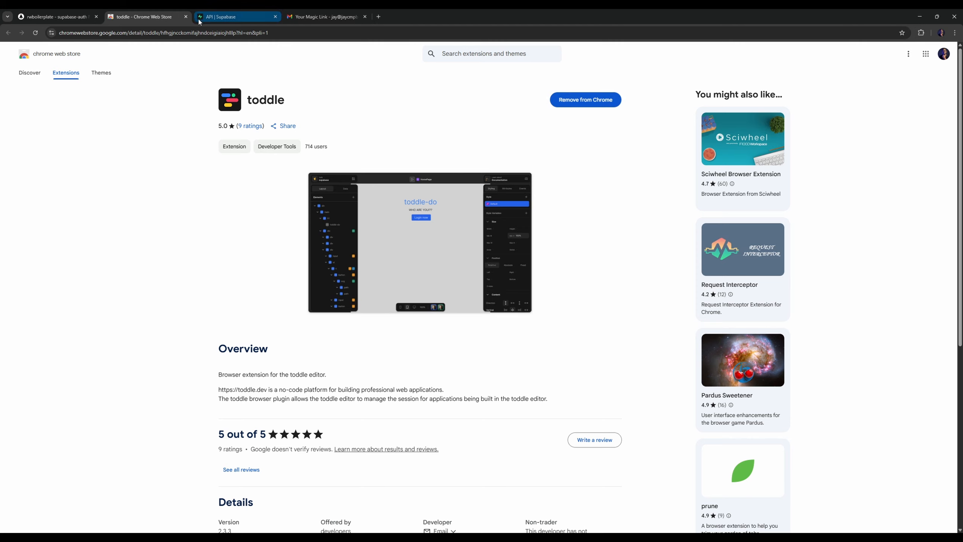
left_click(185, 16)
left_click(35, 33)
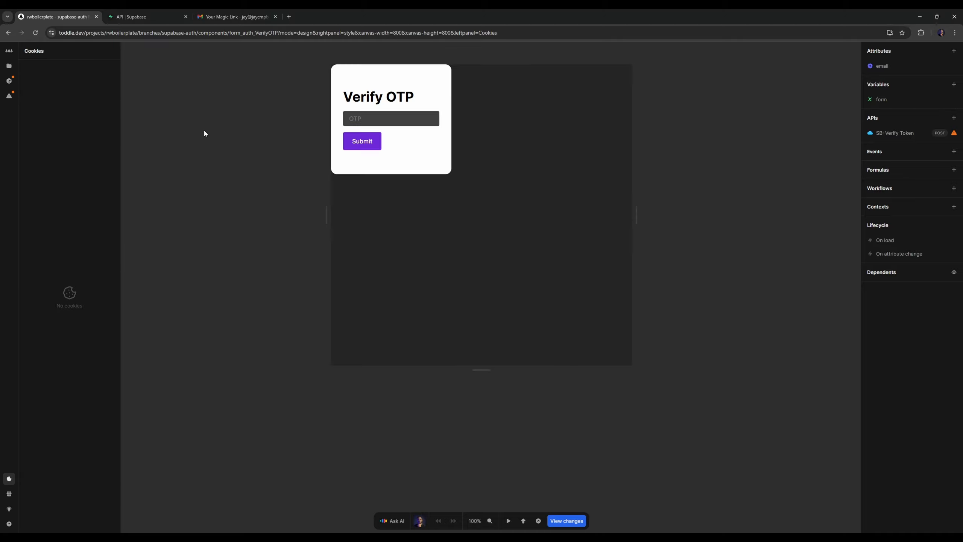
left_click(9, 478)
Open form_auth_Login and enter the account email in its Email field in test mode
left_click(296, 235)
key("t")
key("t")
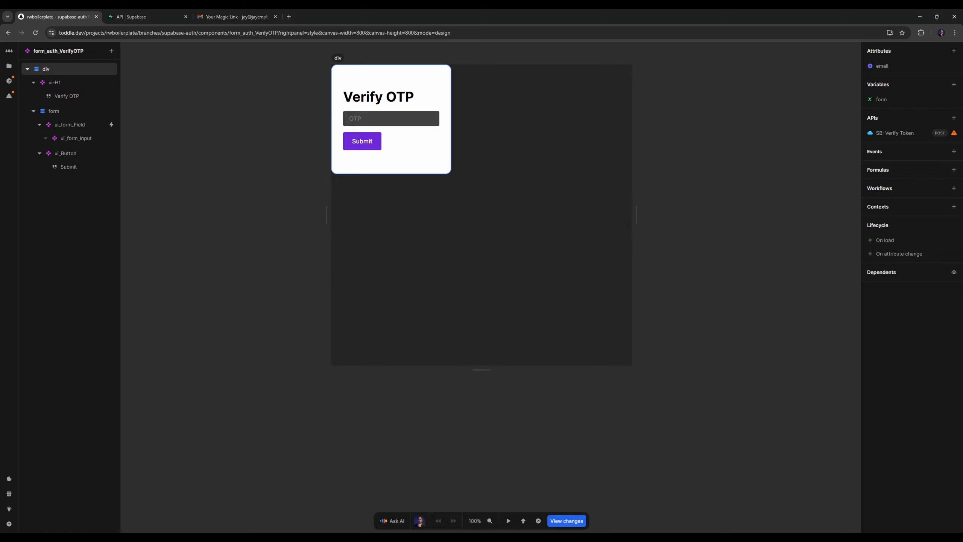
left_click(10, 66)
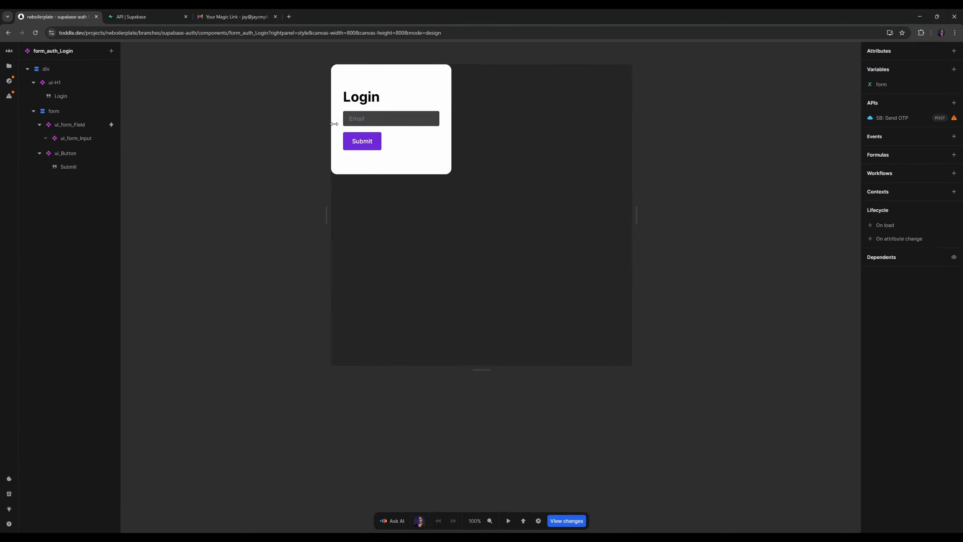
key("t")
left_click(396, 118)
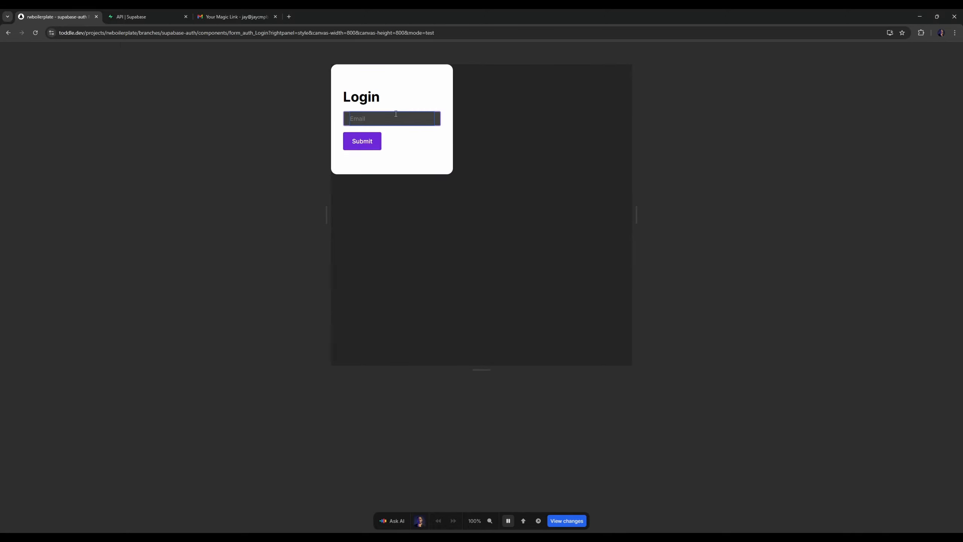
left_click(538, 133)
key("t")
Run the SB: Send OTP API of form_auth_Login to request a new code
left_click(928, 116)
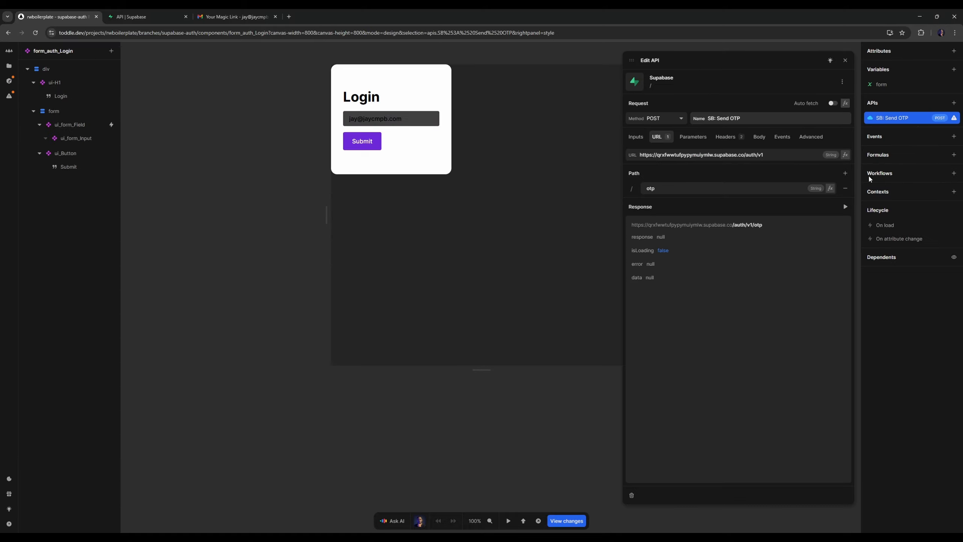
left_click(848, 209)
left_click(329, 192)
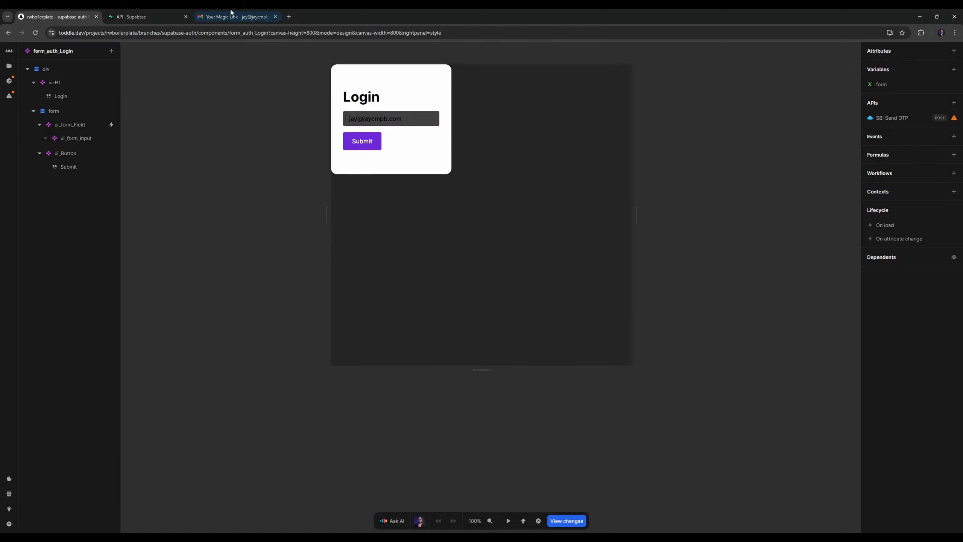
Switch to Gmail and copy the newest token from the Your Magic Link conversation
left_click(233, 14)
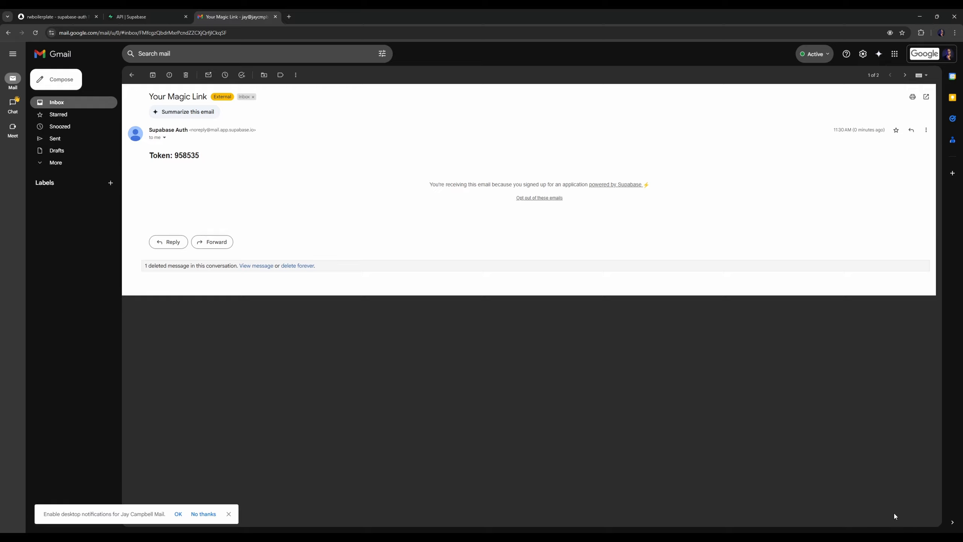
left_click(928, 525)
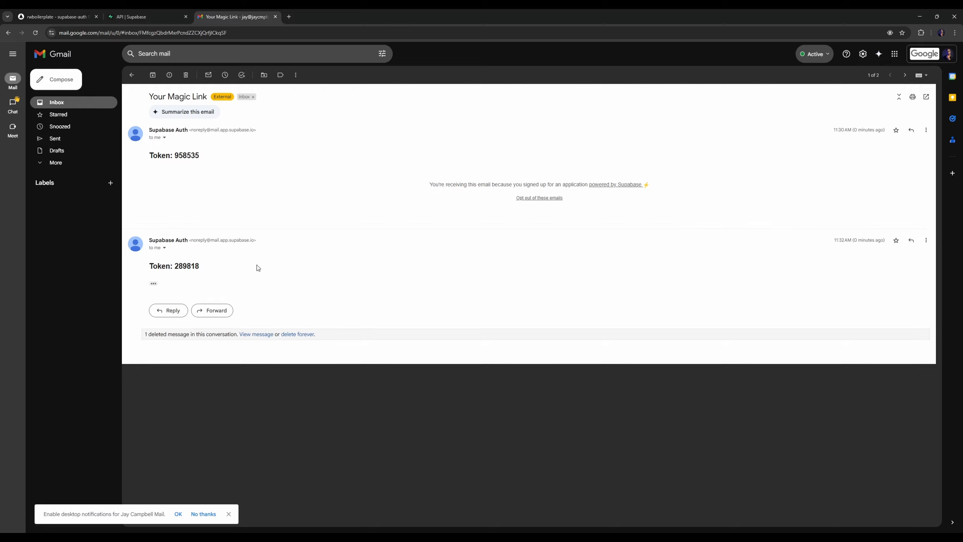
double_click(194, 267)
Switch back to toddle, open form_auth_VerifyOTP and paste the verification code into its OTP field in test mode
left_click(65, 14)
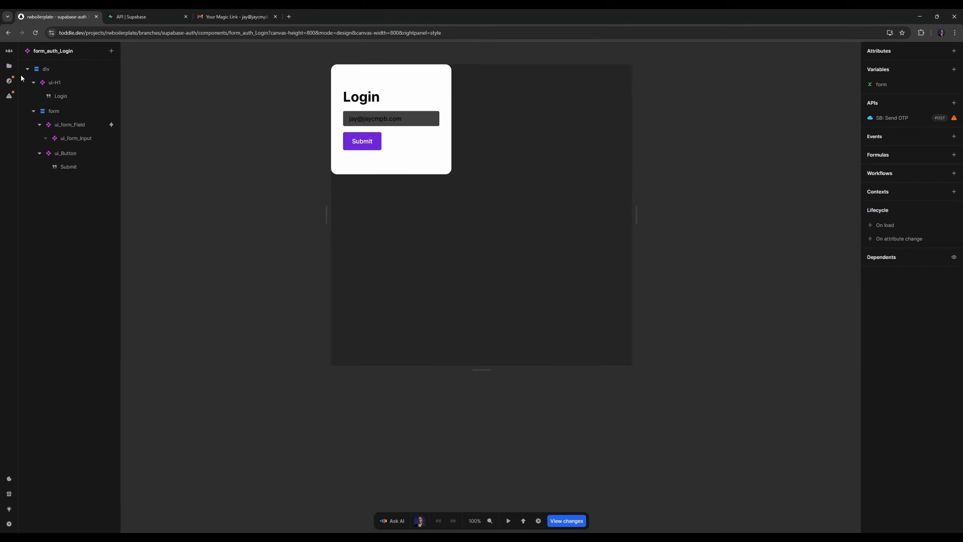
left_click(9, 66)
left_click(62, 116)
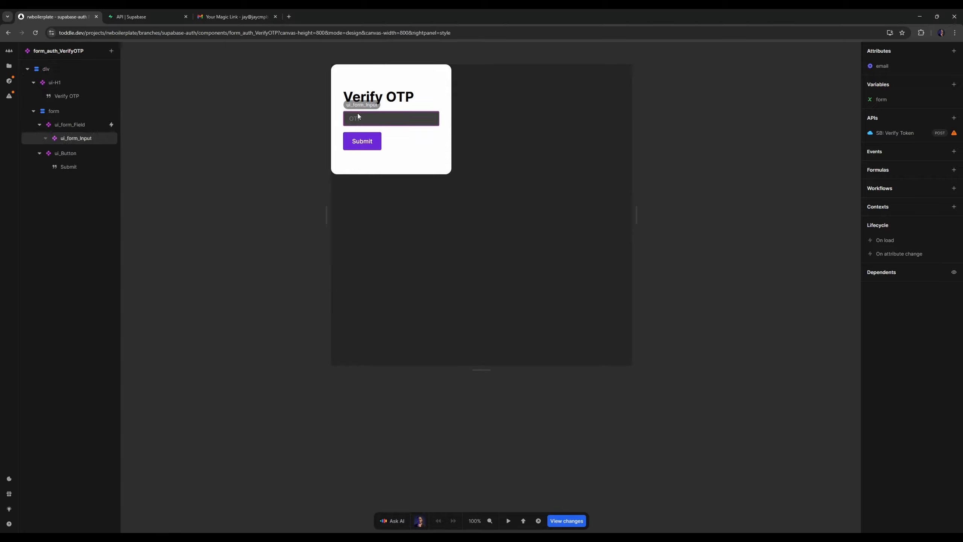
key("t")
left_click(386, 120)
key("ctrl+v")
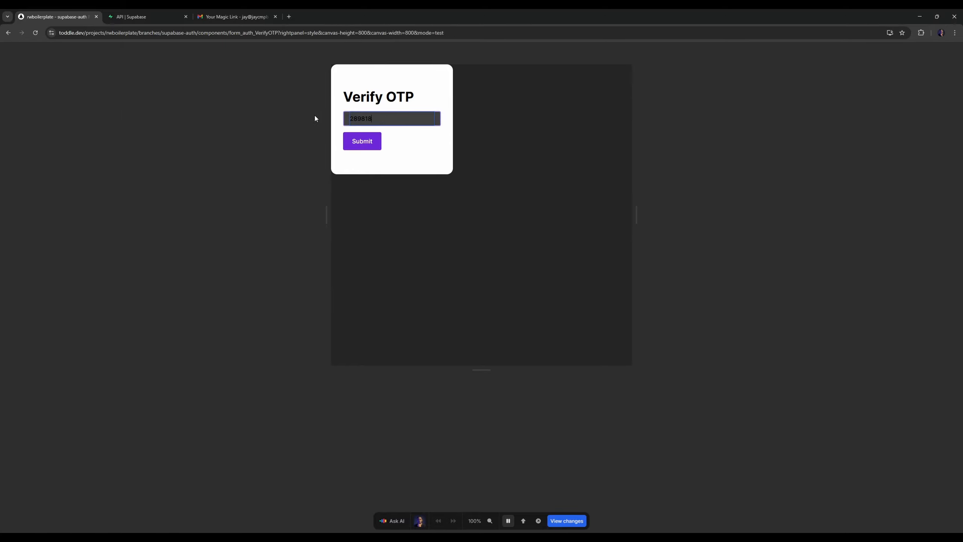
left_click(314, 115)
key("t")
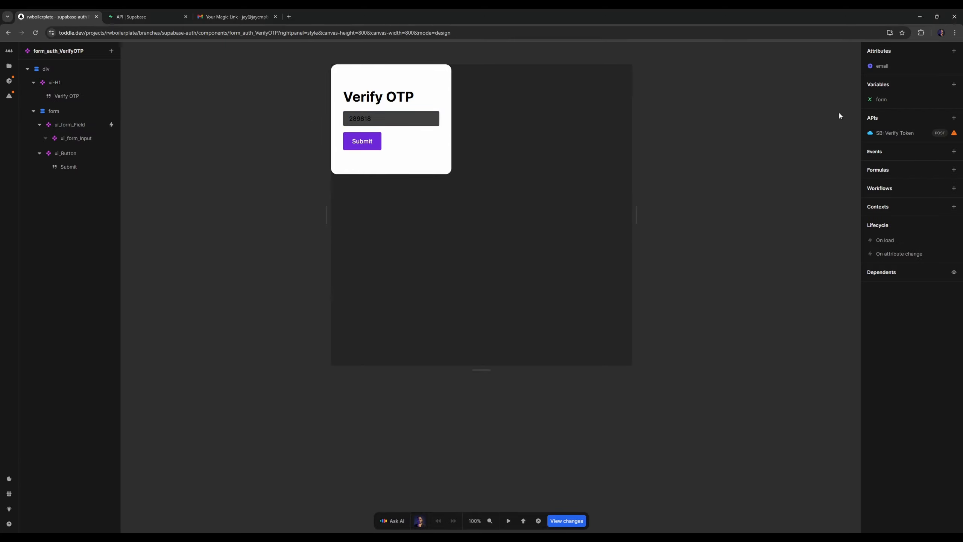
Run the SB: Verify Token API with the pasted code and close its editor
left_click(903, 133)
left_click(845, 208)
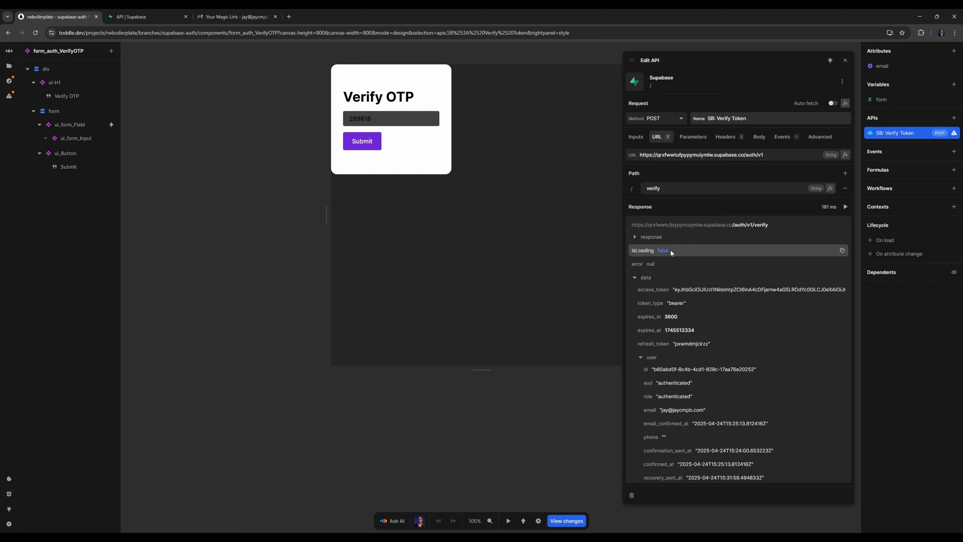
left_click(846, 61)
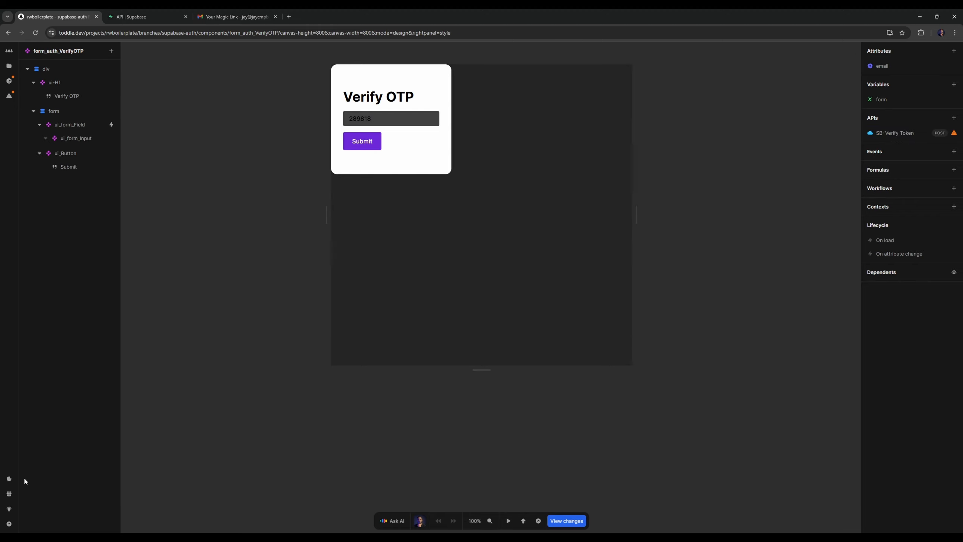
Check the stored access_token entry in the editor's Cookies view
left_click(10, 479)
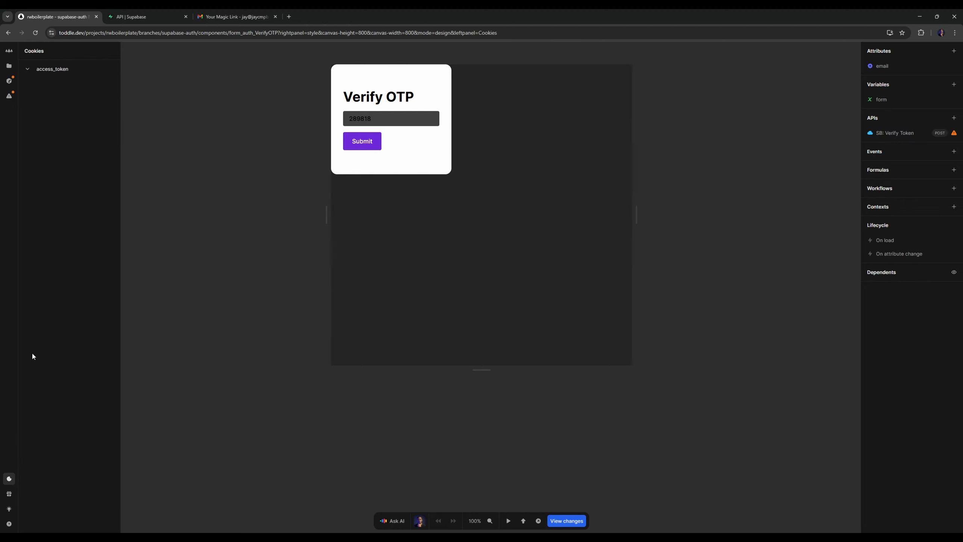
left_click(27, 69)
left_click(26, 71)
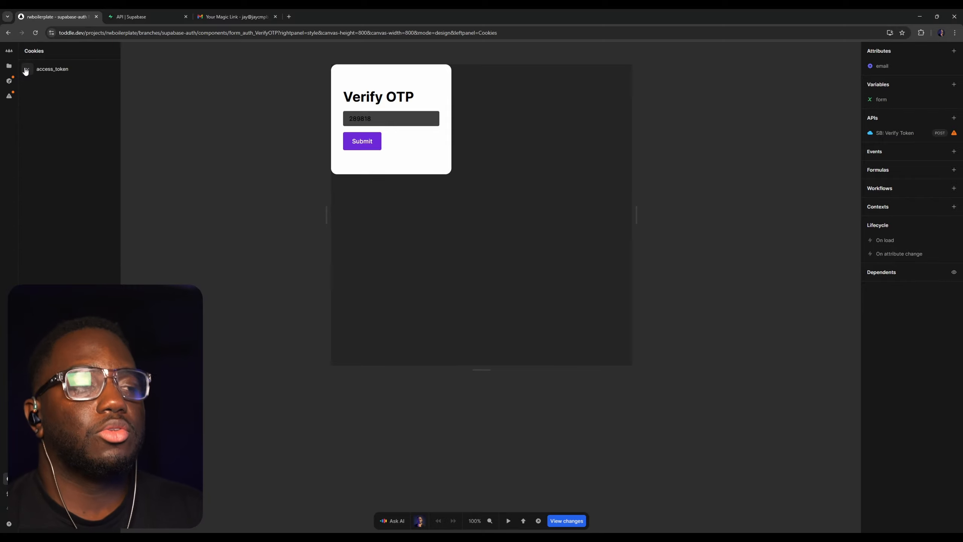
Open the Homepage and enable auto fetch for its SB: Get User API
left_click(9, 66)
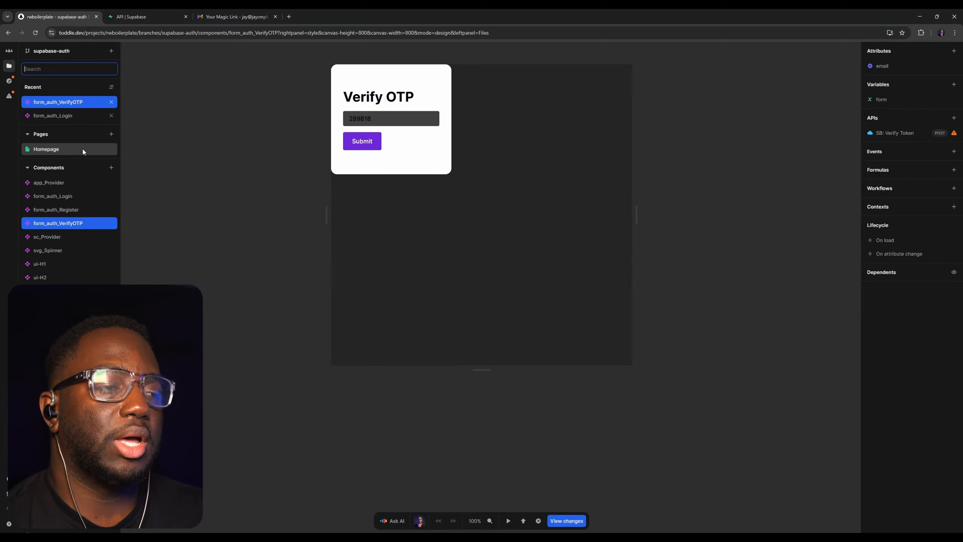
left_click(83, 149)
left_click(889, 118)
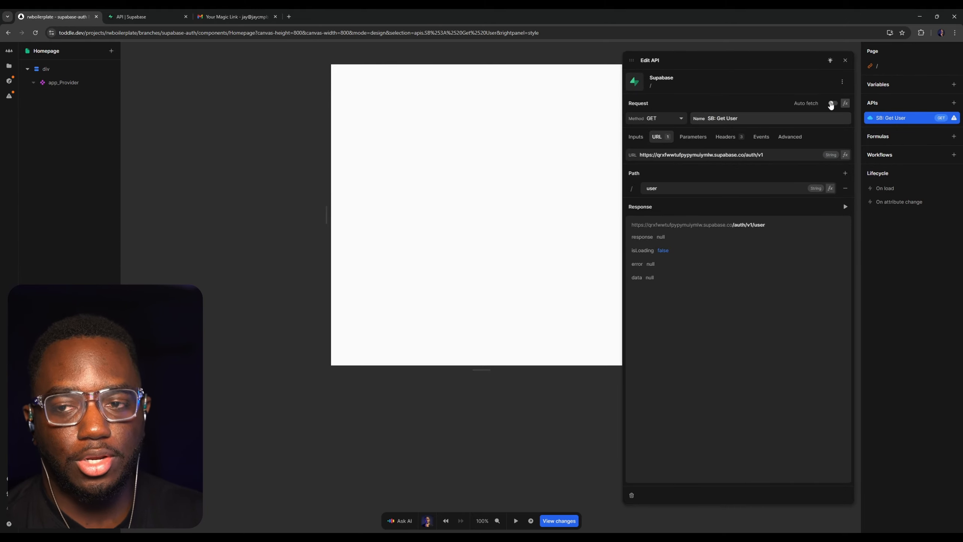
left_click(834, 104)
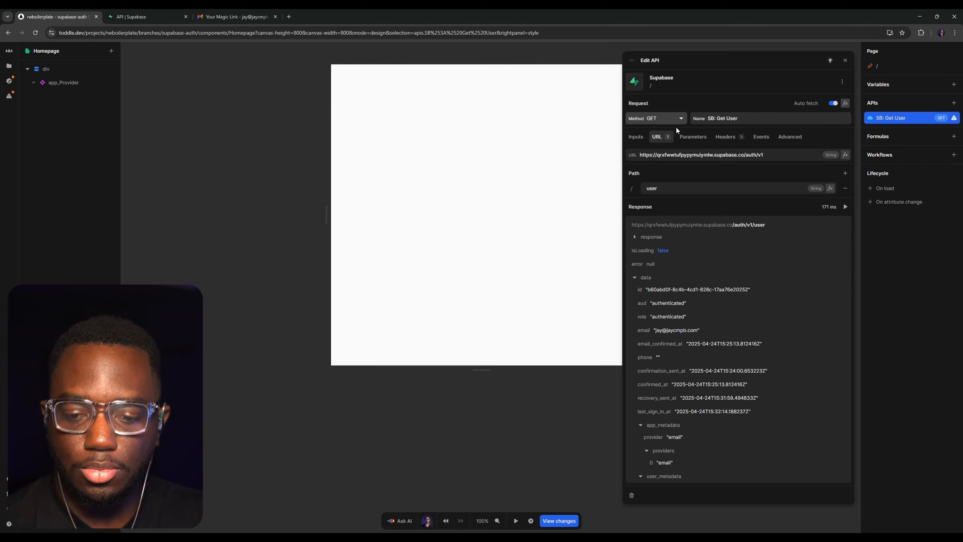
Examine the user data in the SB: Get User response, including after reopening the API
scroll(723, 284, "down", 1)
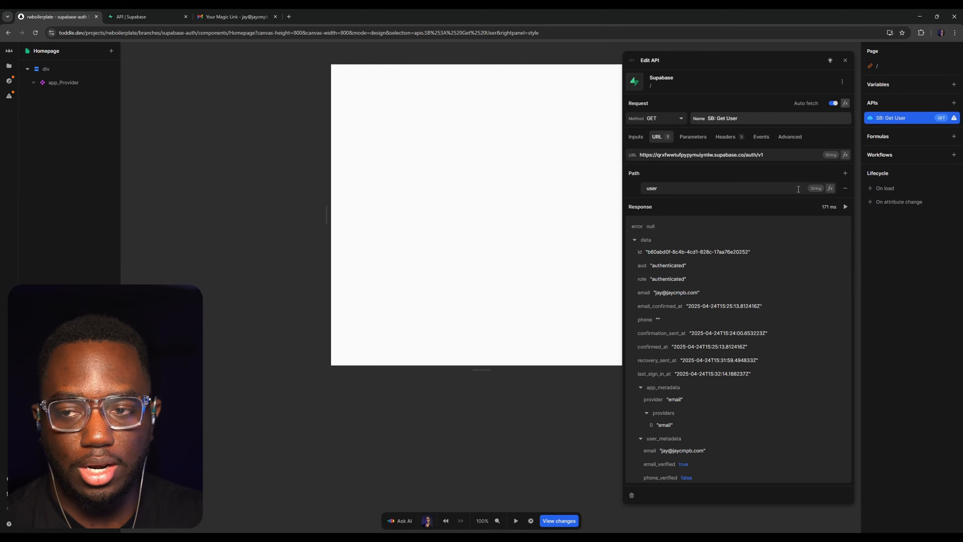
scroll(663, 330, "down", 4)
scroll(706, 361, "up", 5)
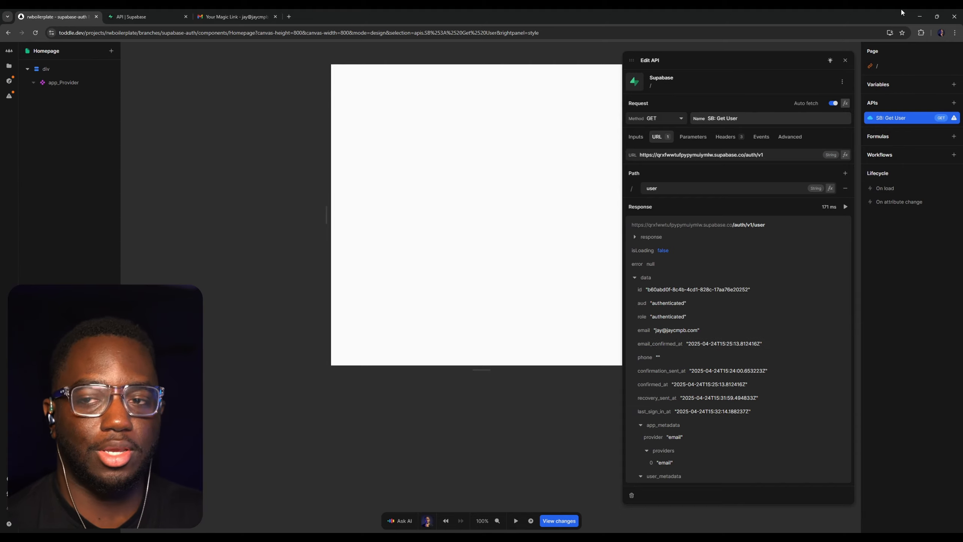
left_click(846, 59)
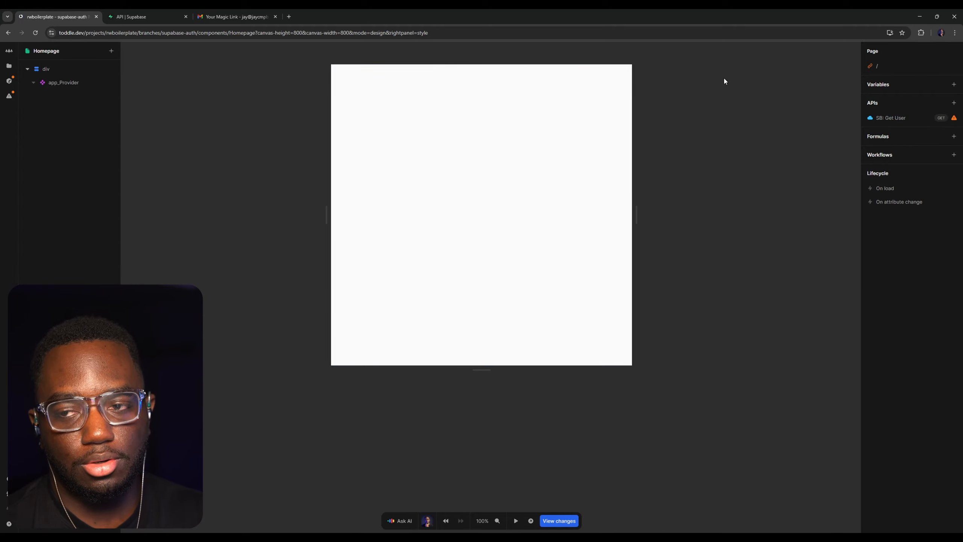
left_click(904, 114)
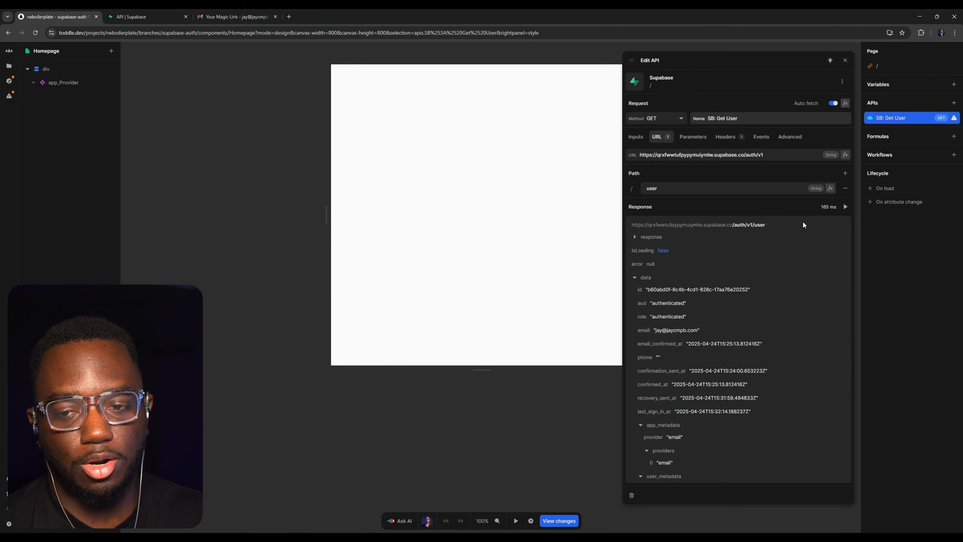
scroll(742, 242, "down", 5)
scroll(684, 334, "up", 6)
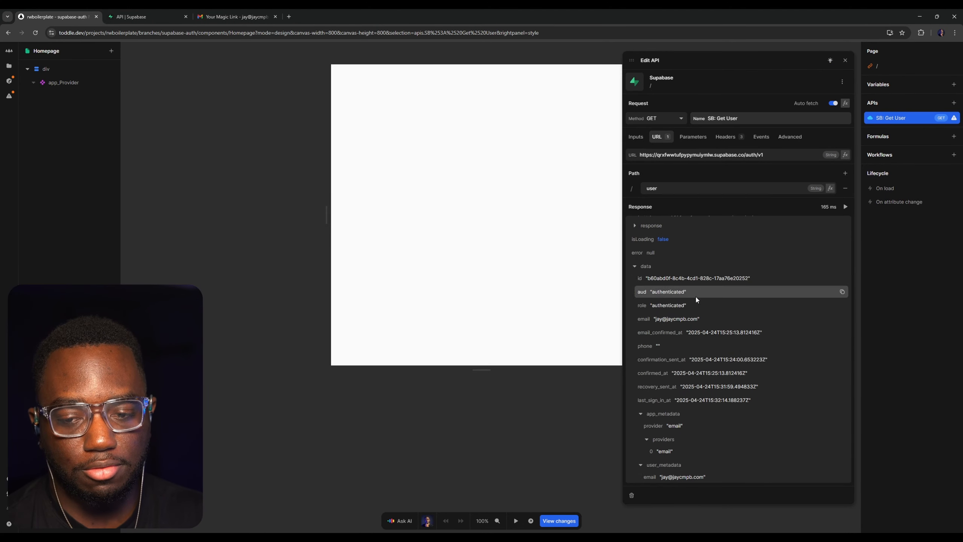
left_click(845, 60)
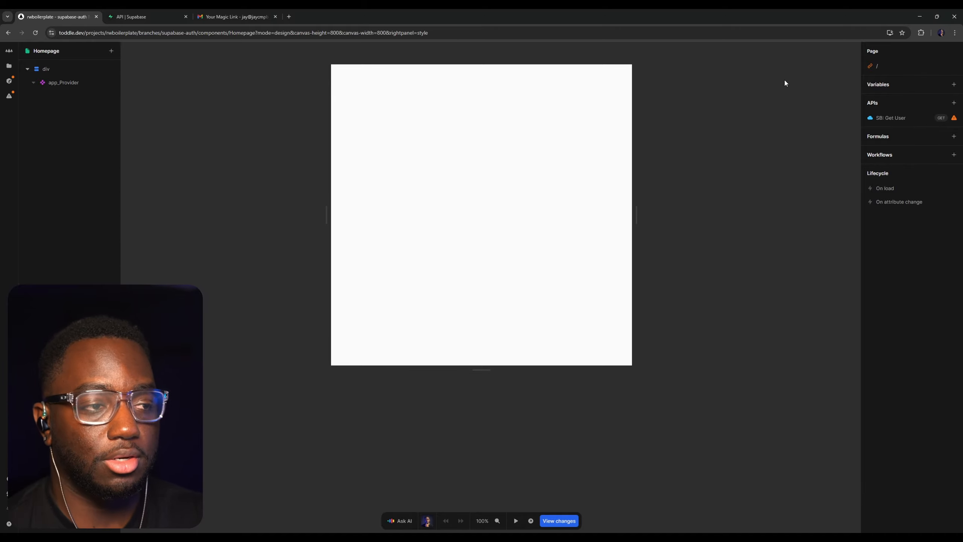
Open the ui_Button component and add a Supabase API using the OpenAPI description endpoint
left_click(9, 65)
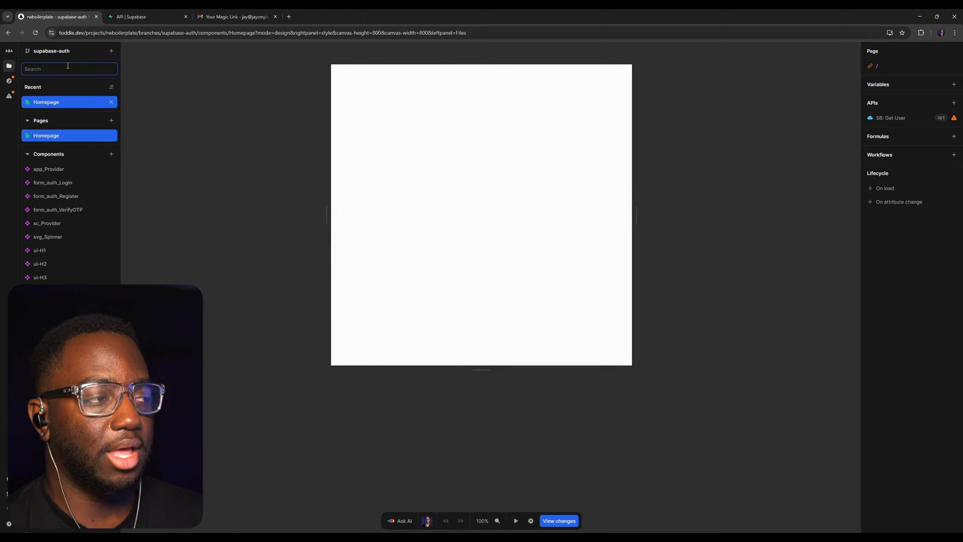
type("button")
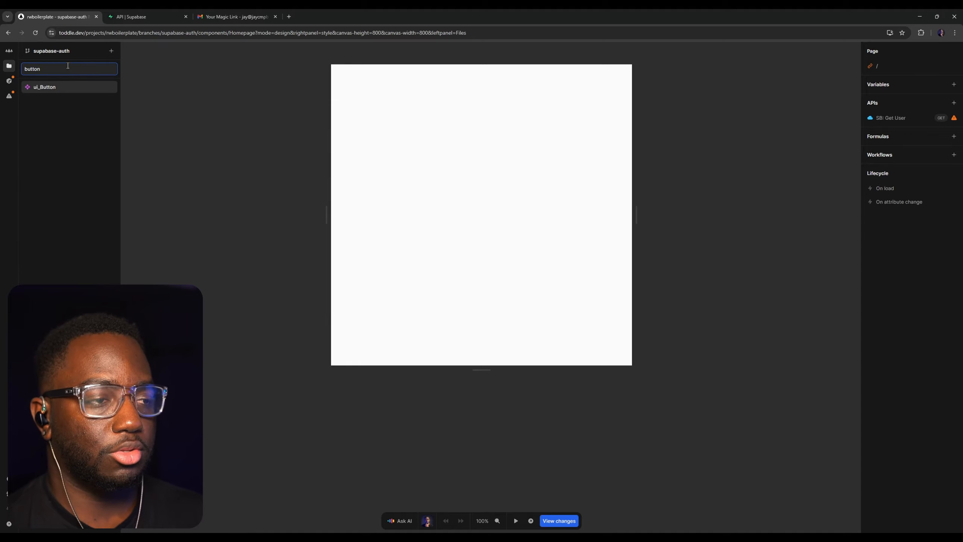
key("Return")
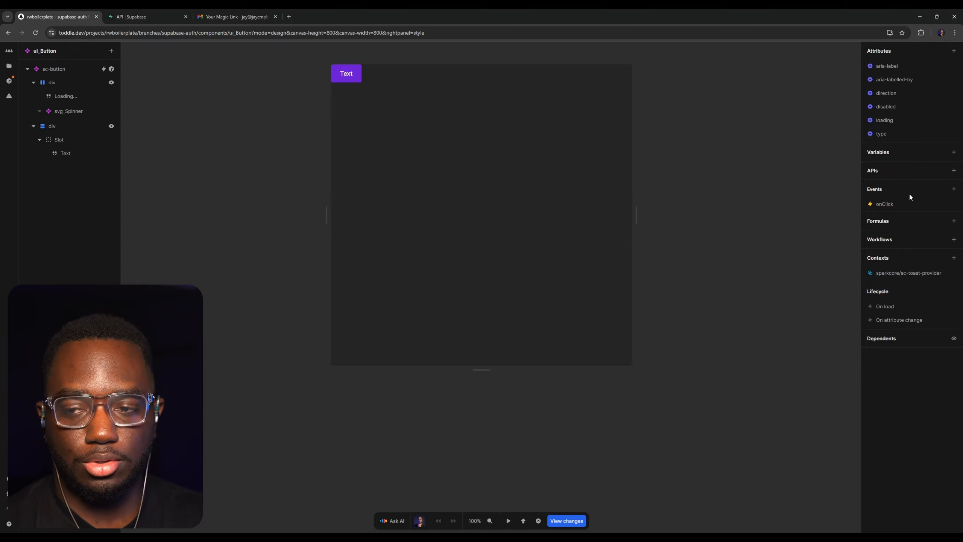
left_click(954, 171)
left_click(703, 163)
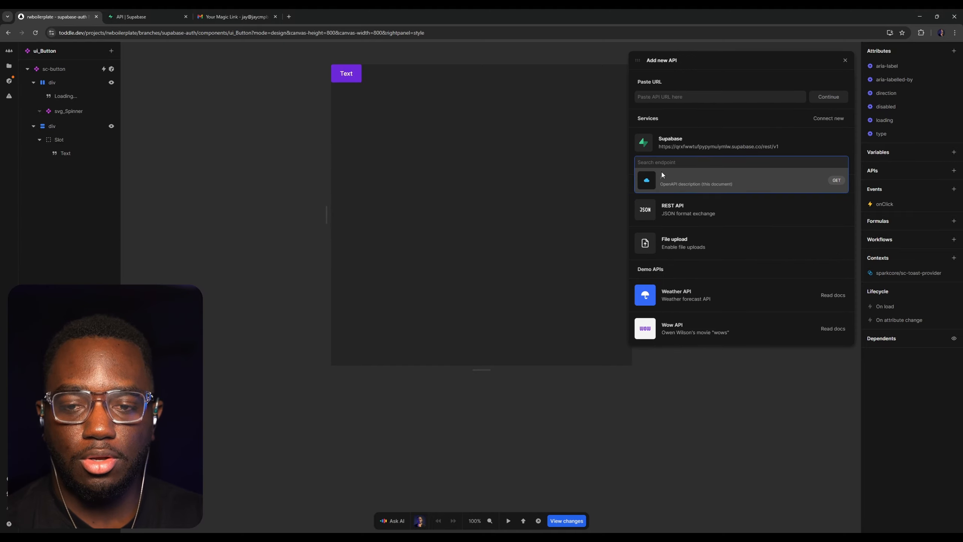
left_click(690, 183)
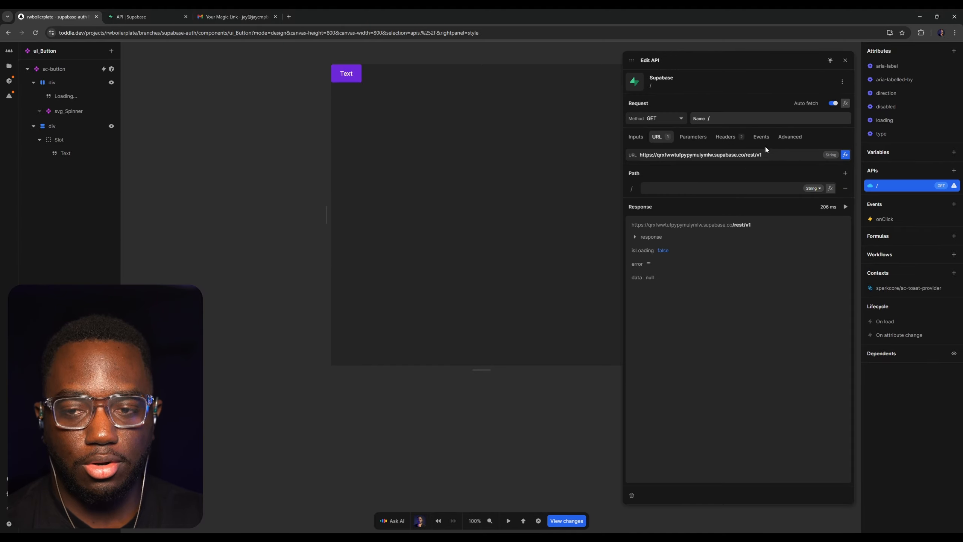
Turn off auto fetch for ui_Button's new API and replace rest with auth in its URL
left_click(833, 103)
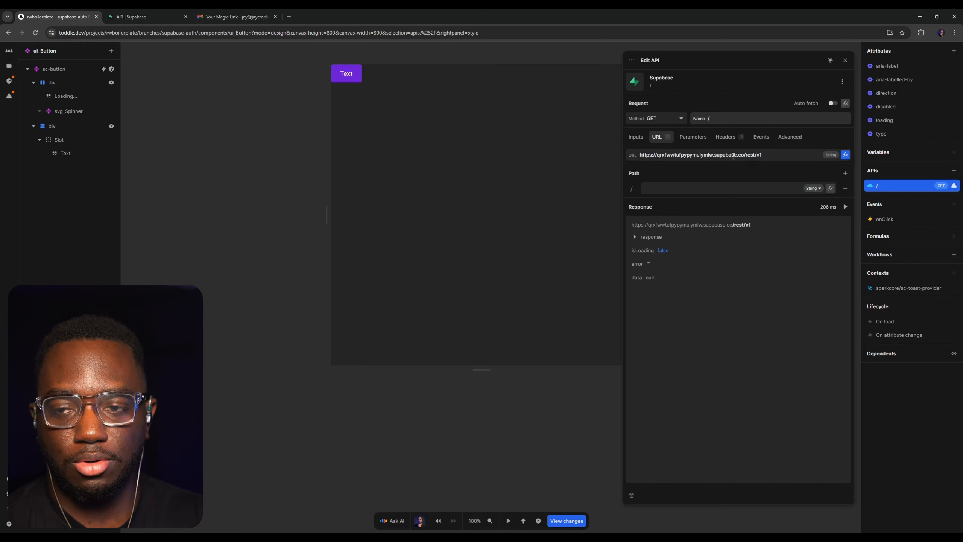
double_click(751, 155)
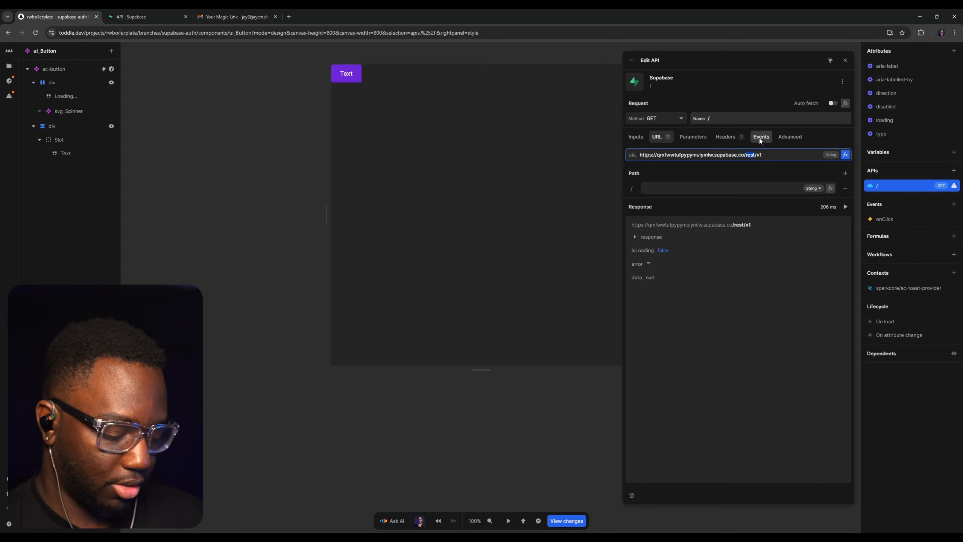
type("auth")
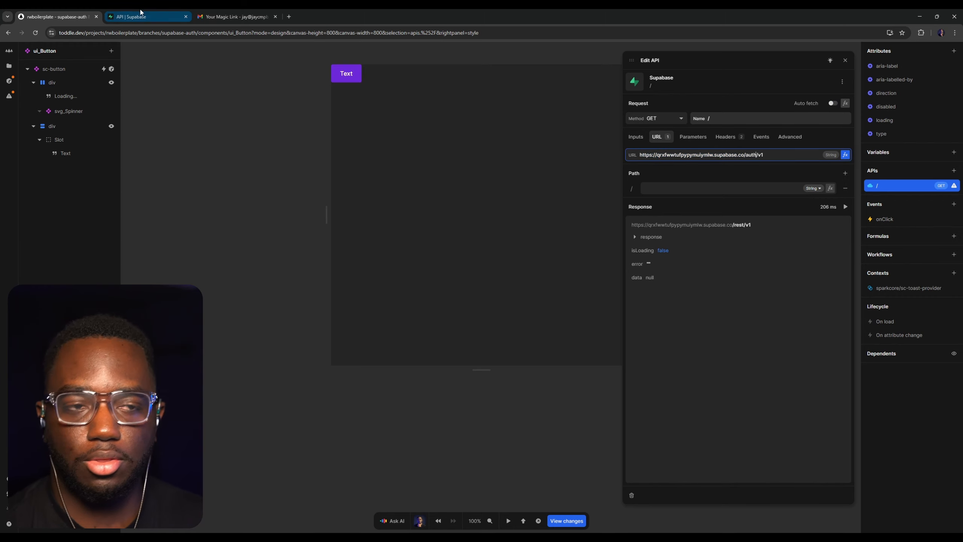
Switch to the Supabase API docs and examine the User Logout request under User Management
left_click(141, 15)
scroll(263, 213, "down", 2)
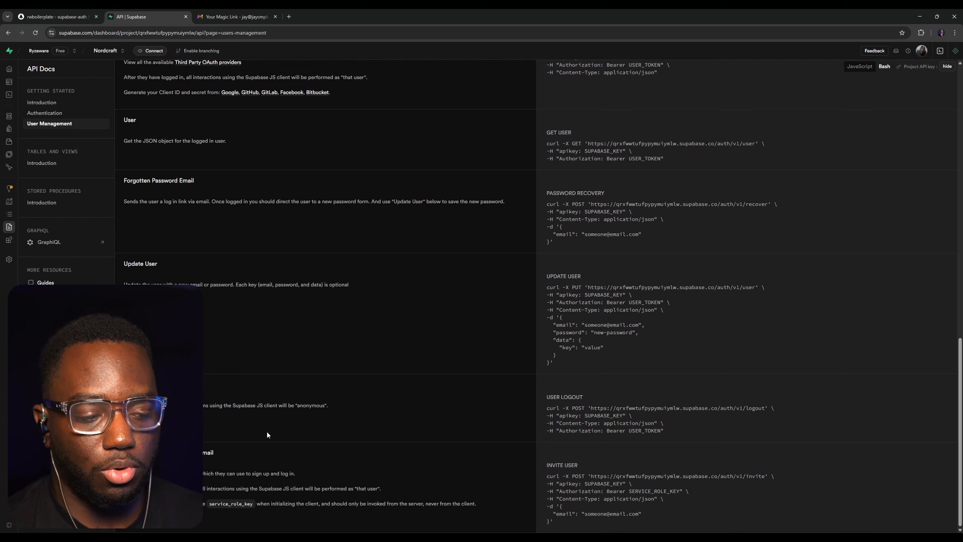
left_click_drag(398, 420, 359, 384)
left_click(359, 384)
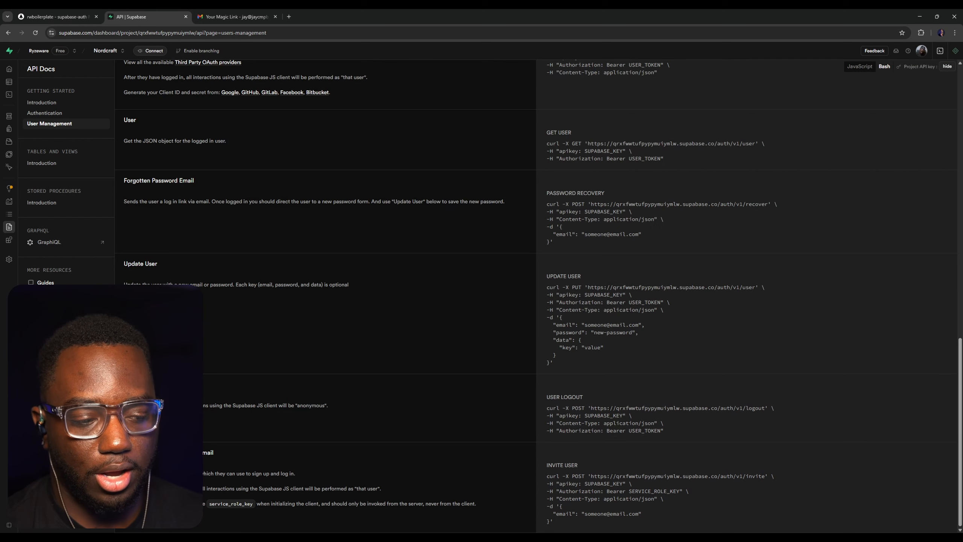
left_click_drag(126, 405, 809, 439)
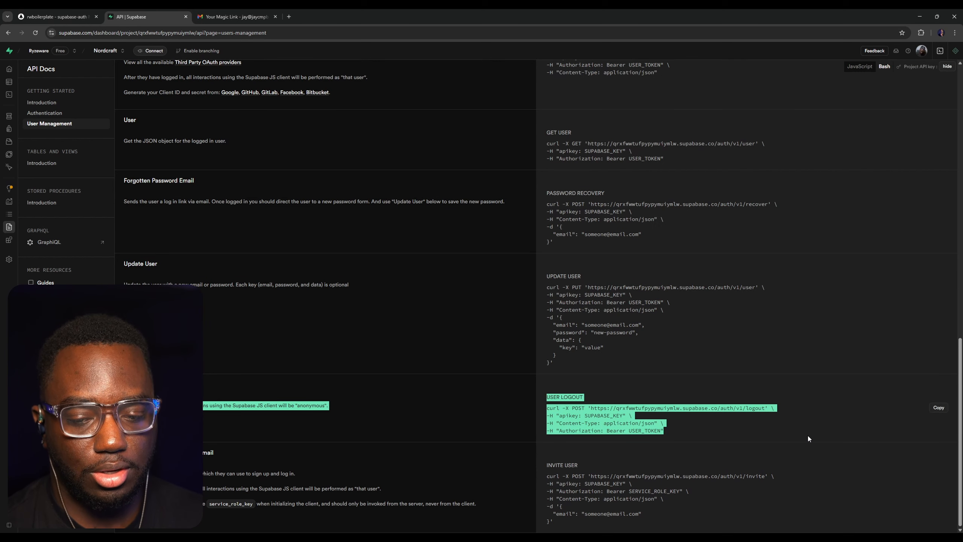
Examine the method and Authorization header of the User Logout request in the Supabase docs
left_click(613, 404)
double_click(580, 408)
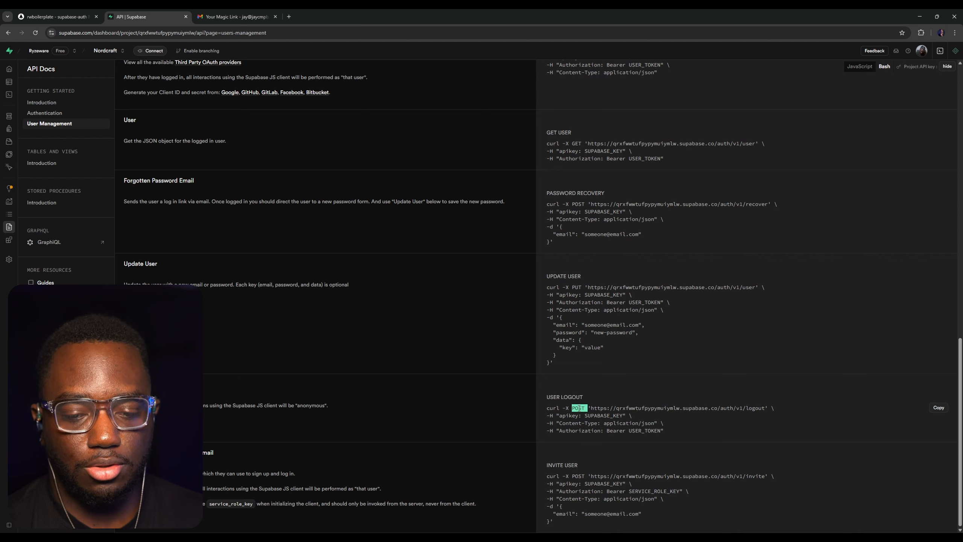
left_click(696, 418)
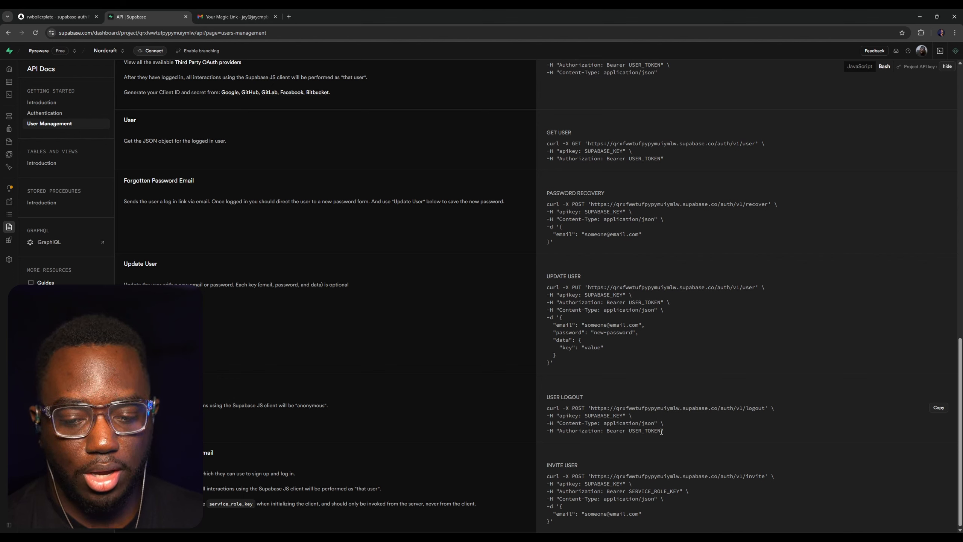
left_click_drag(663, 431, 557, 434)
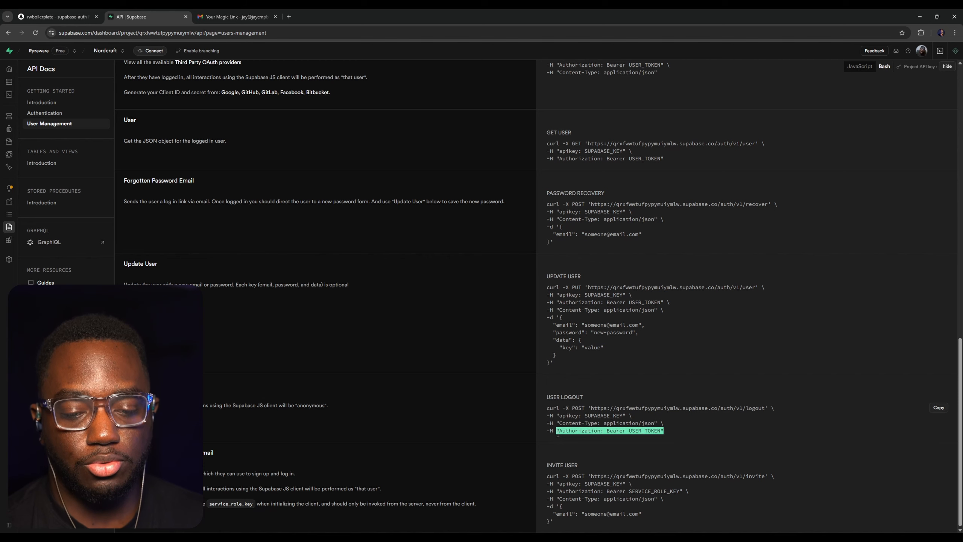
left_click(599, 435)
Switch back to toddle and configure ui_Button's new API as a POST request named SB: Logout with the path logout
left_click(88, 15)
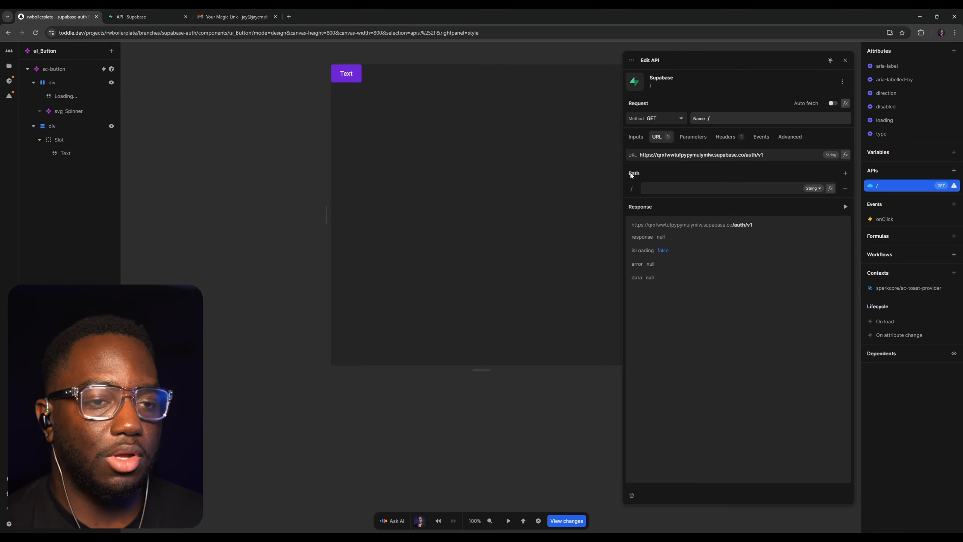
left_click(753, 184)
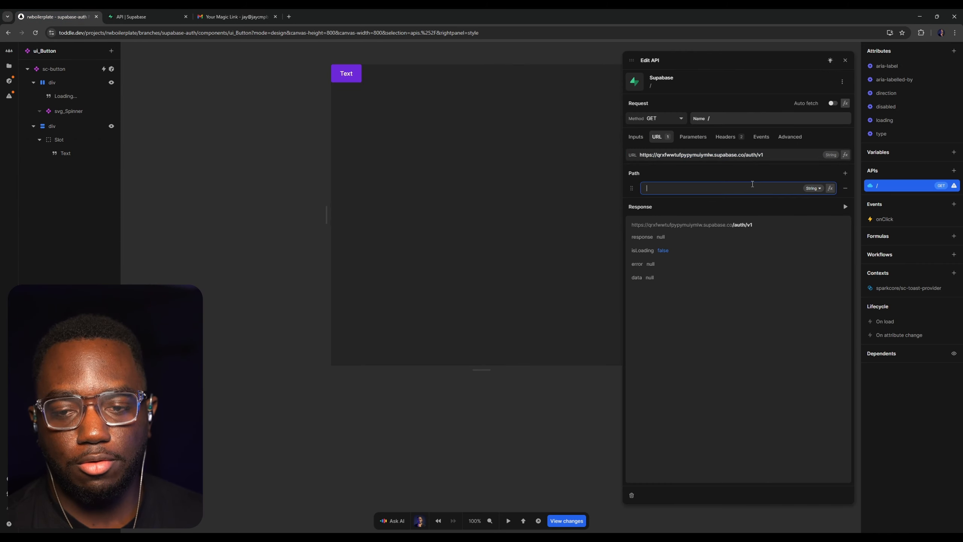
type("logout")
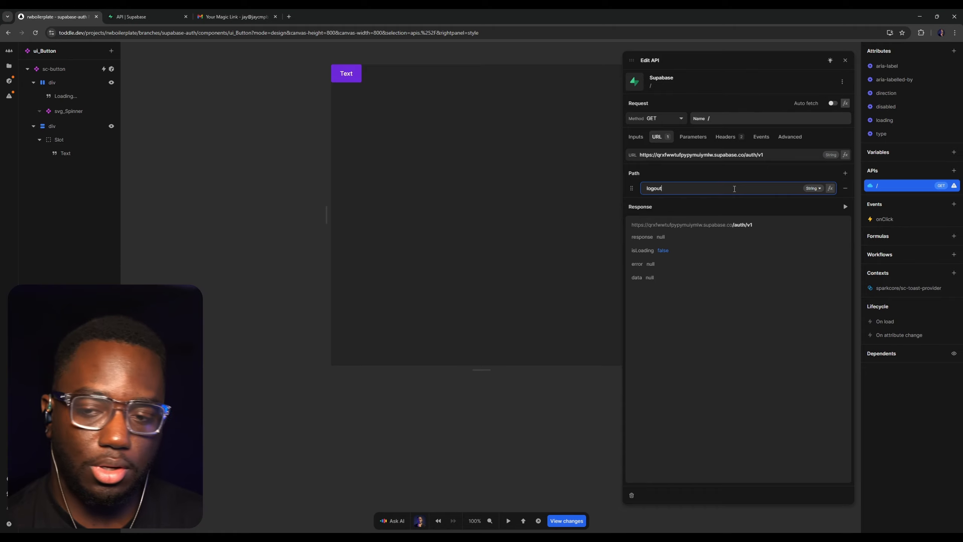
left_click(674, 118)
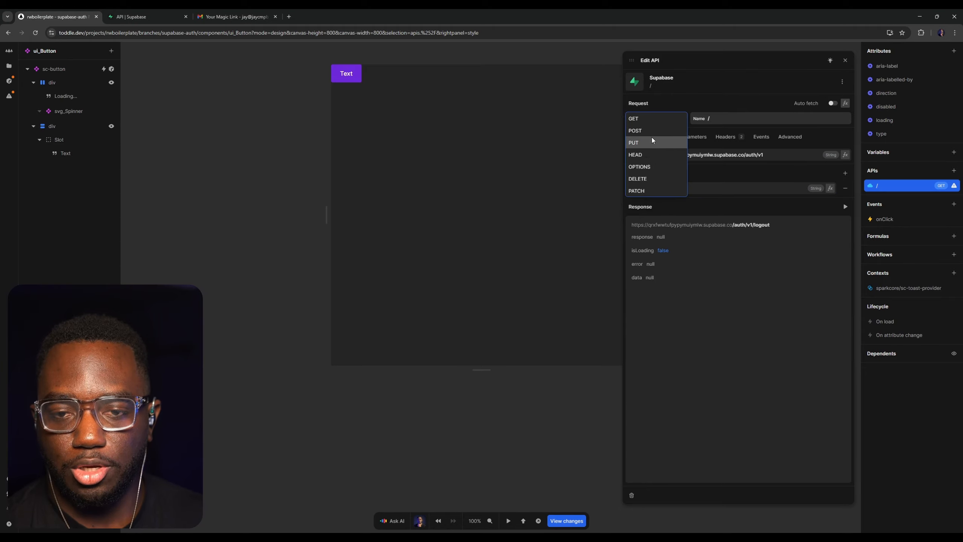
left_click(652, 131)
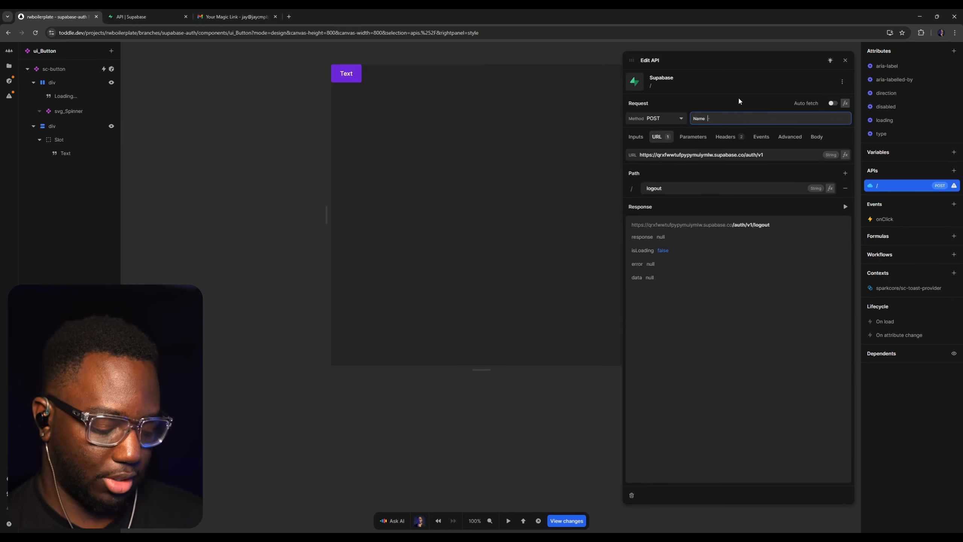
type("SB: Logou")
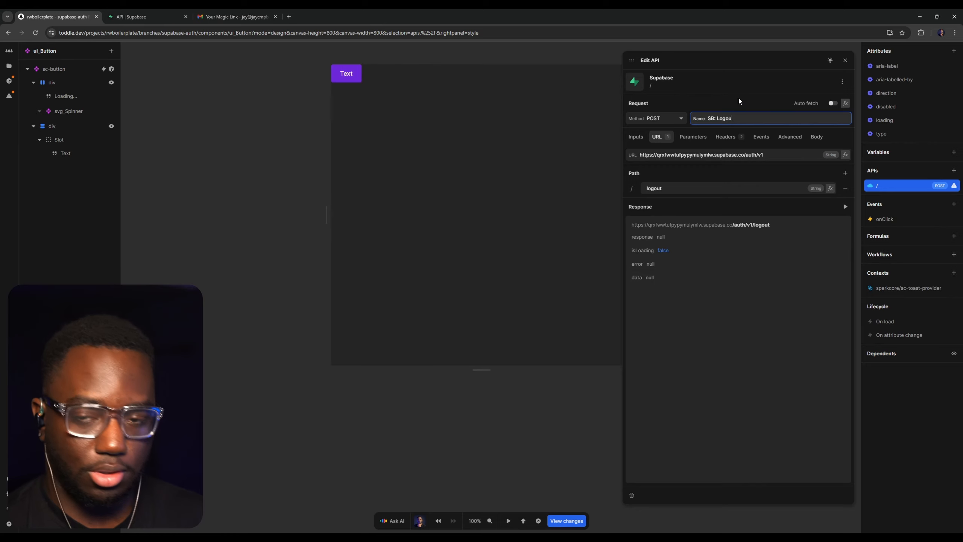
type("t")
key("Return")
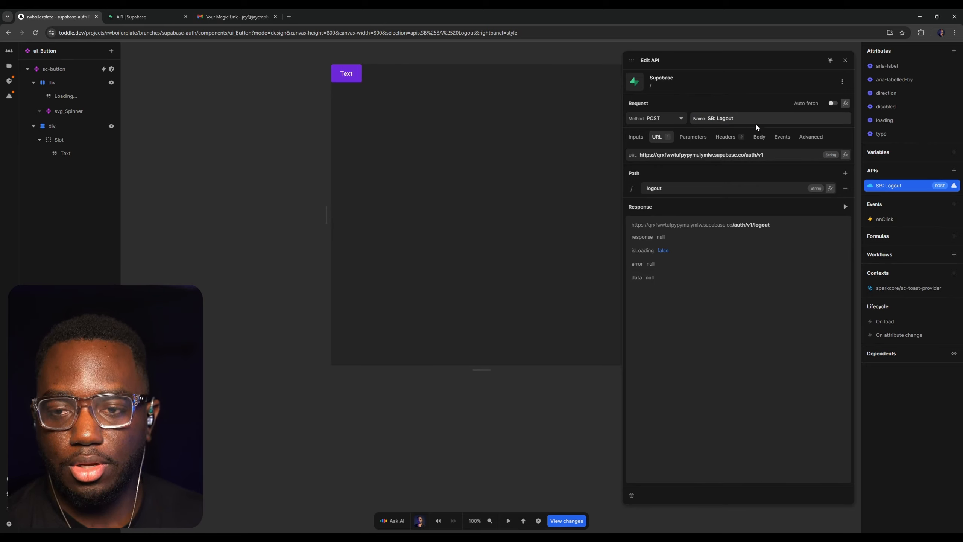
Add an Authorization header with the value Bearer {{ cookies.access_token }} to the SB: Logout API
left_click(743, 137)
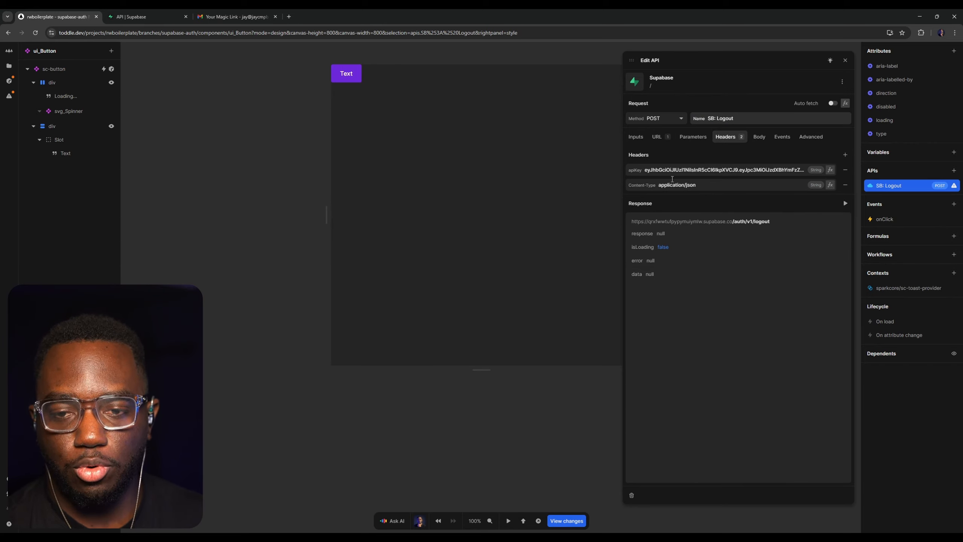
left_click(844, 154)
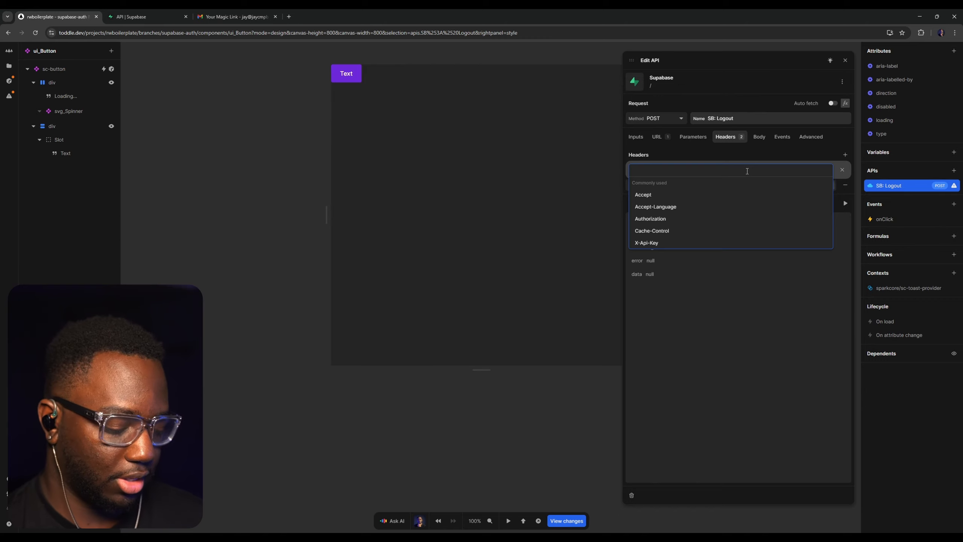
type("authoriz")
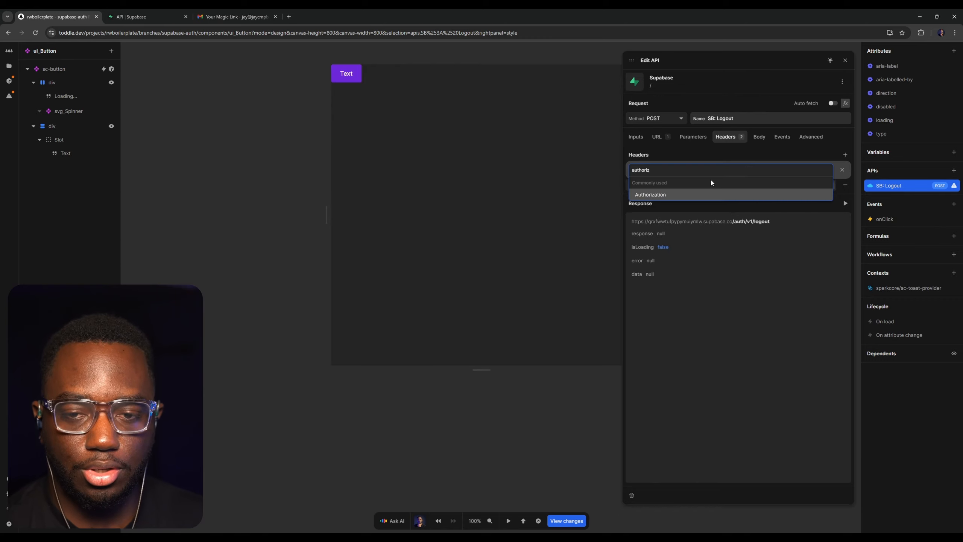
left_click(681, 194)
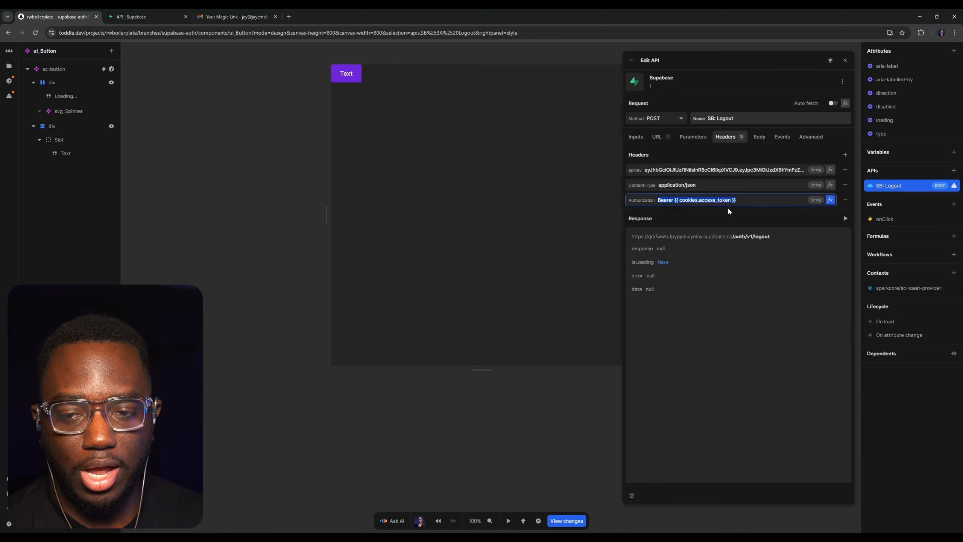
left_click(763, 203)
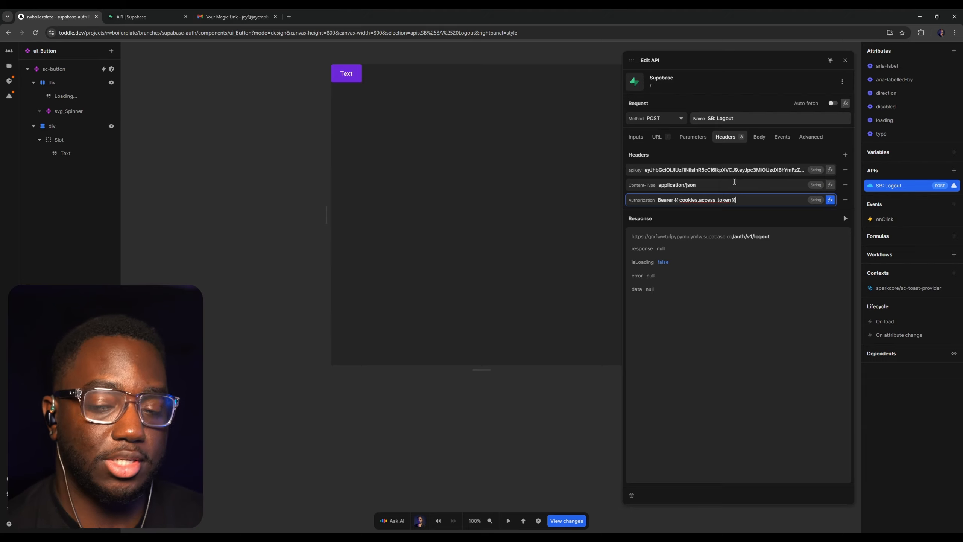
Add a Set session cookies action with a Null access token to SB: Logout's On success event
left_click(782, 136)
left_click(842, 155)
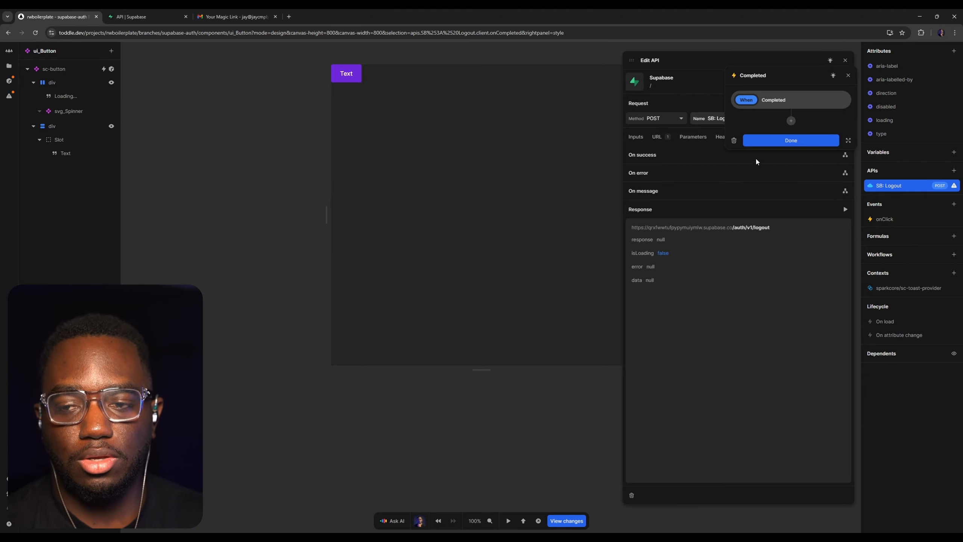
left_click(791, 121)
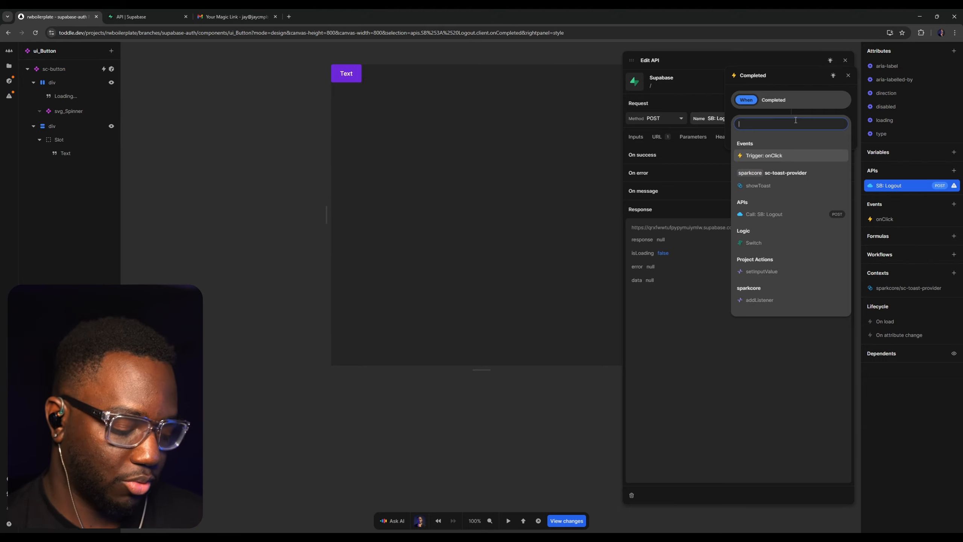
type("sess")
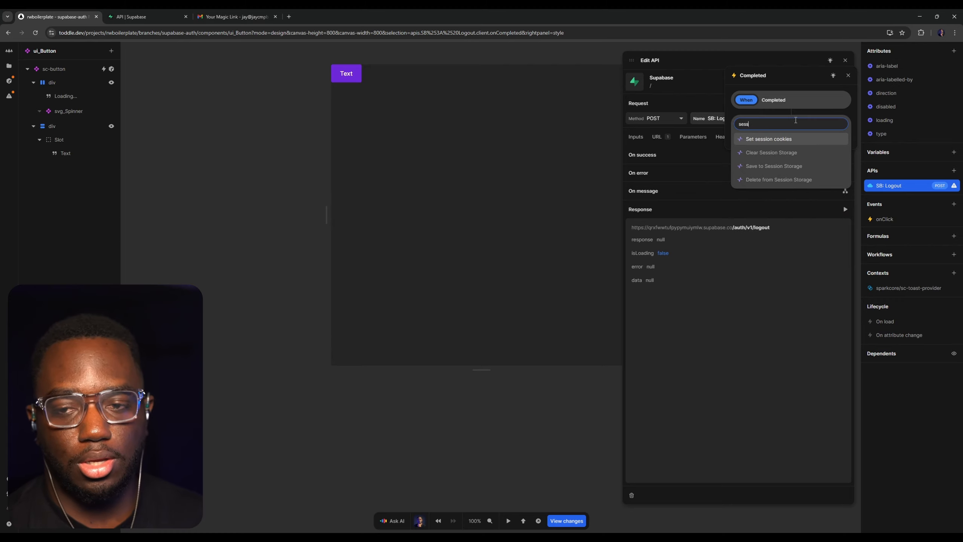
type("ion")
key("Return")
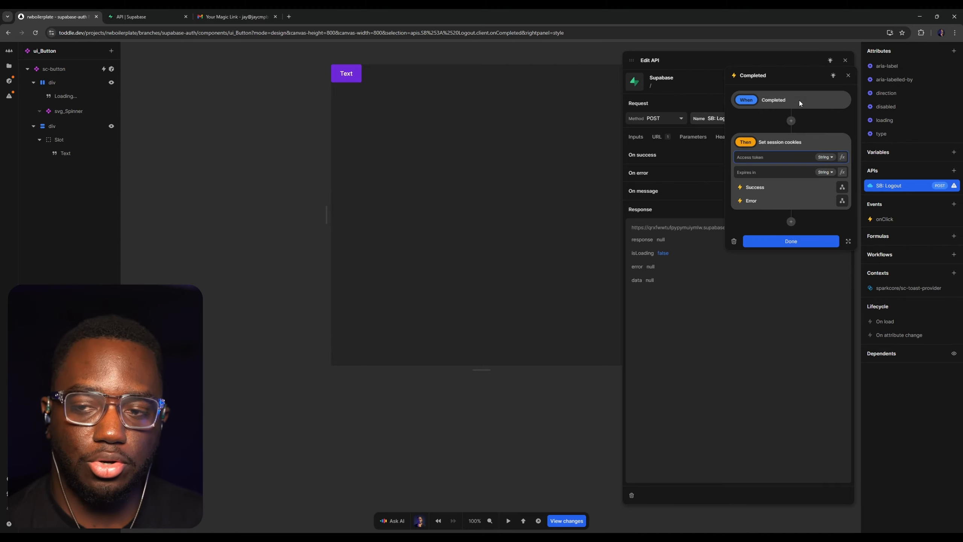
left_click(828, 156)
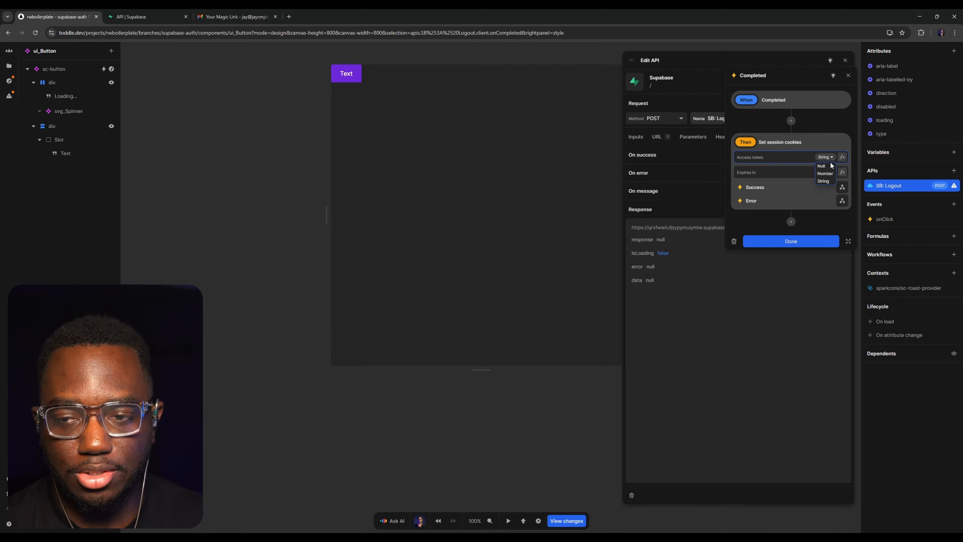
left_click(830, 166)
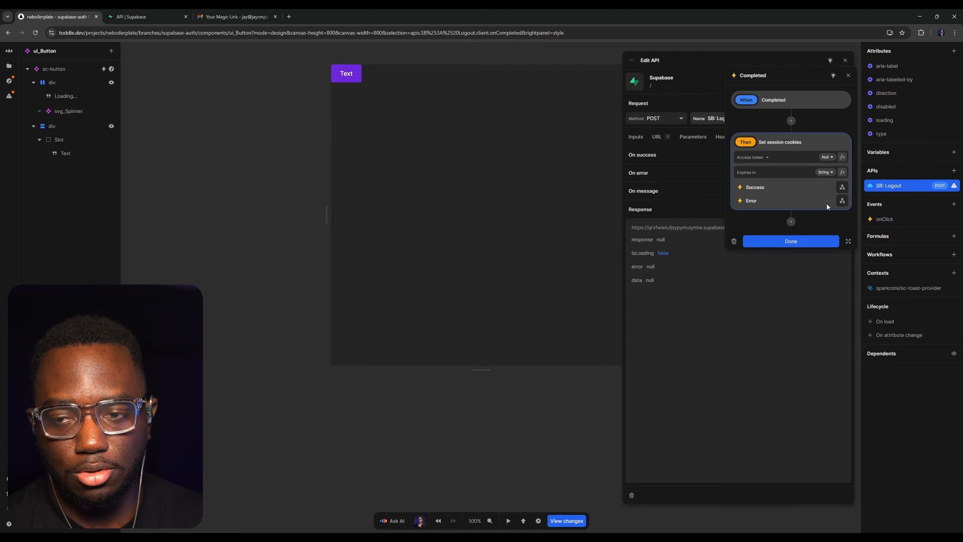
left_click(792, 242)
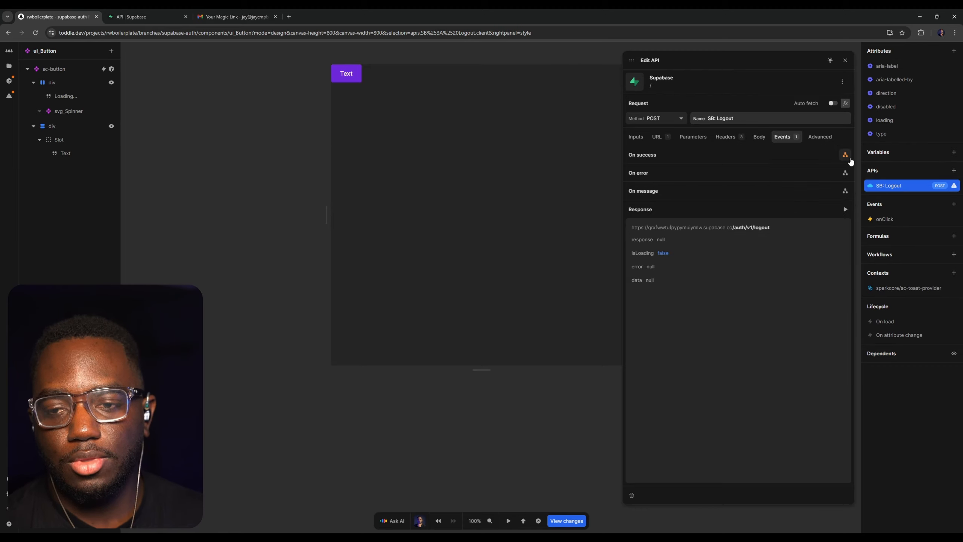
Add a Go to URL action with the URL / to the Success event of SB: Logout's Set session cookies action
left_click(846, 156)
left_click(791, 222)
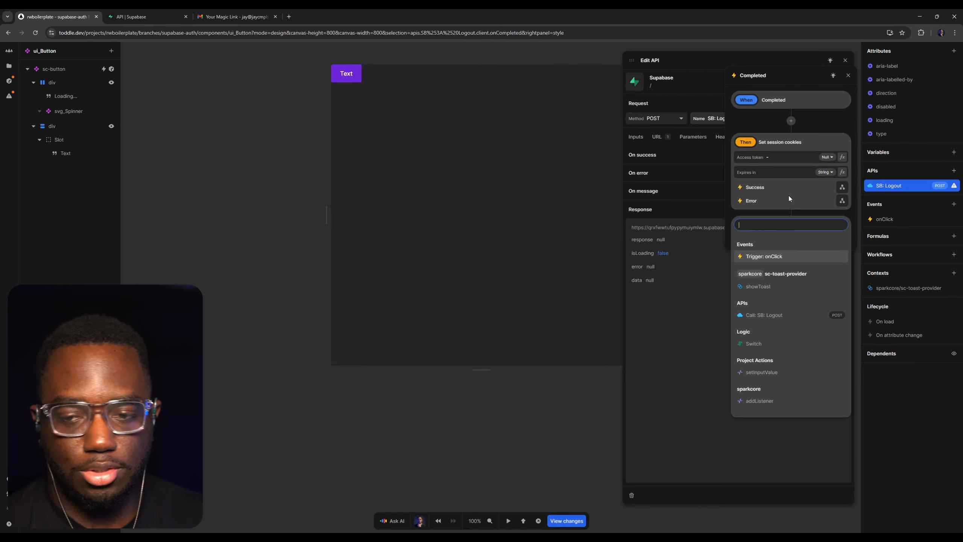
key("Escape")
left_click(842, 187)
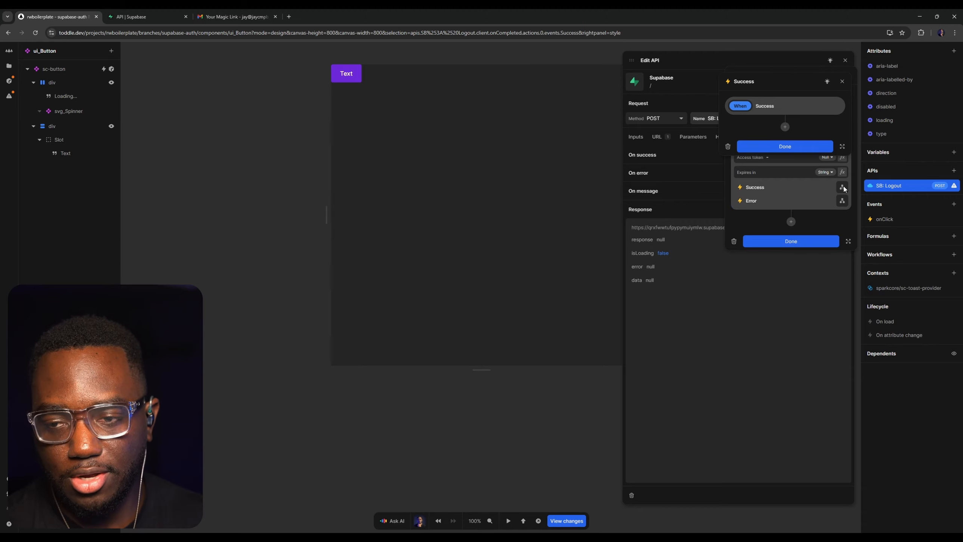
left_click(785, 127)
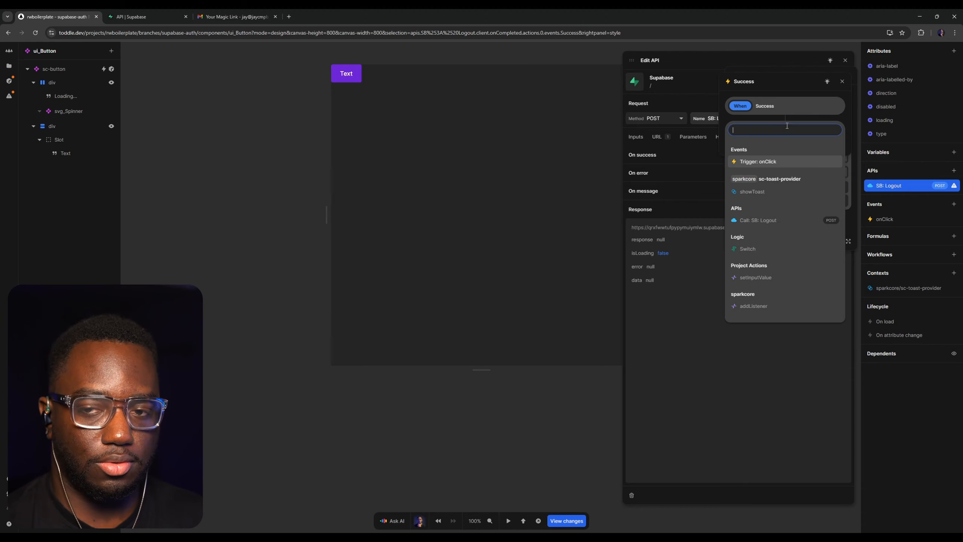
type("url")
key("Return")
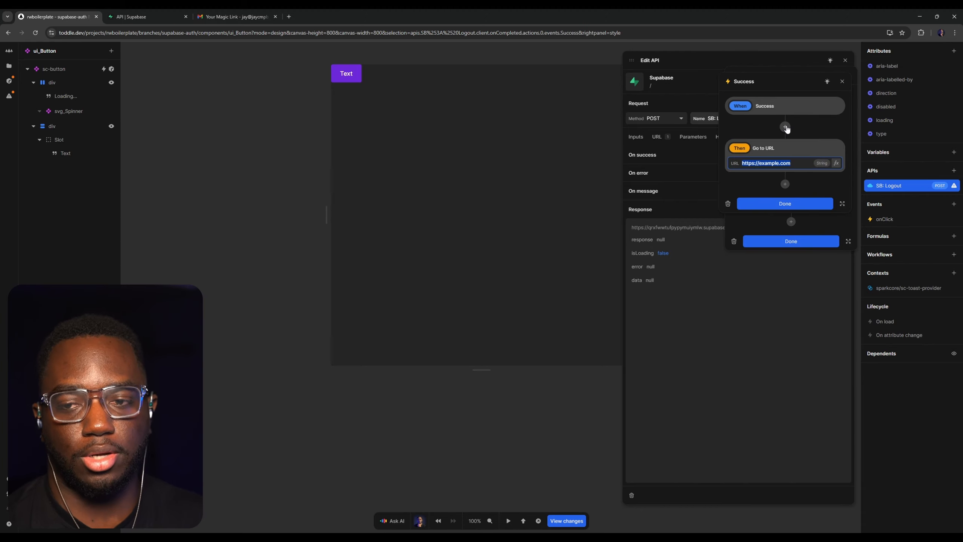
key("BackSpace")
type("/login")
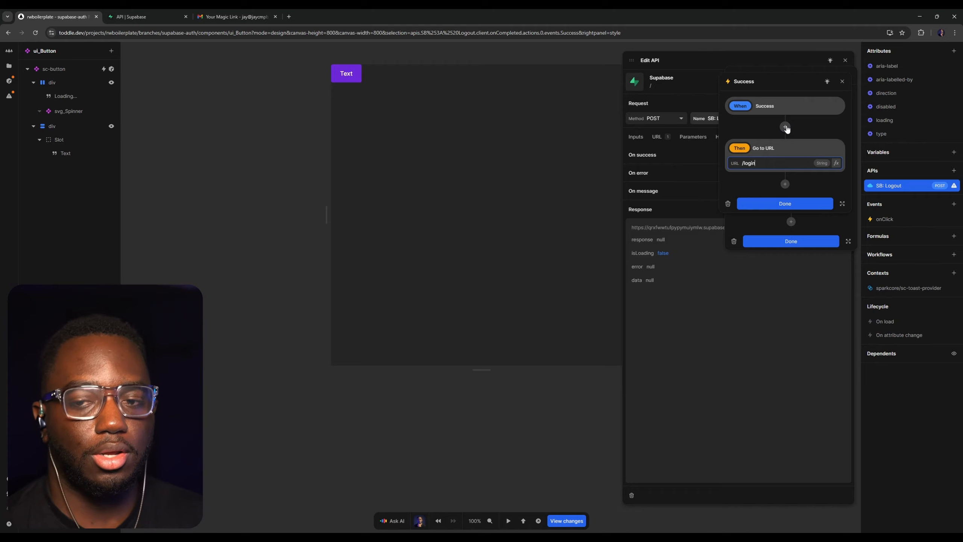
key("BackSpace")
key("BackSpace")
key("BackSpace")
key("BackSpace")
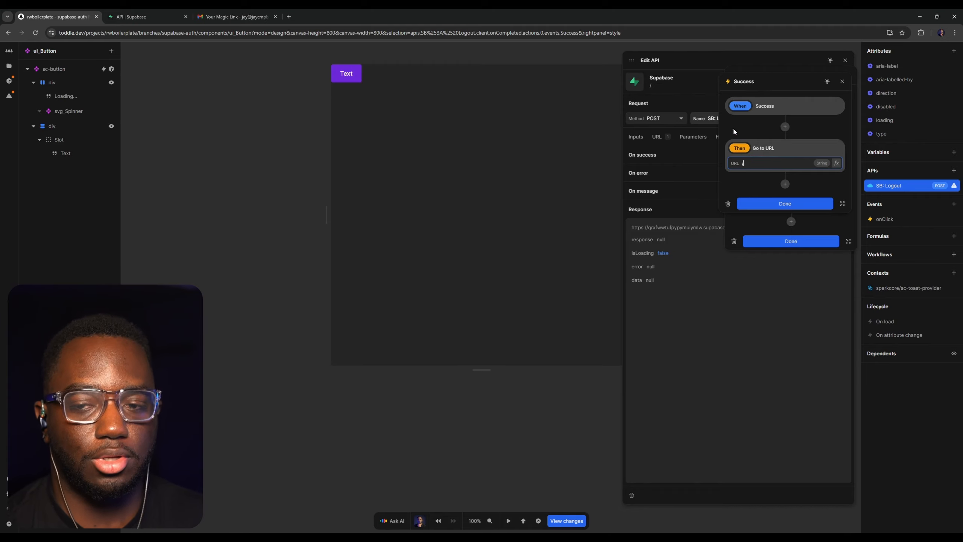
left_click(787, 204)
left_click(792, 242)
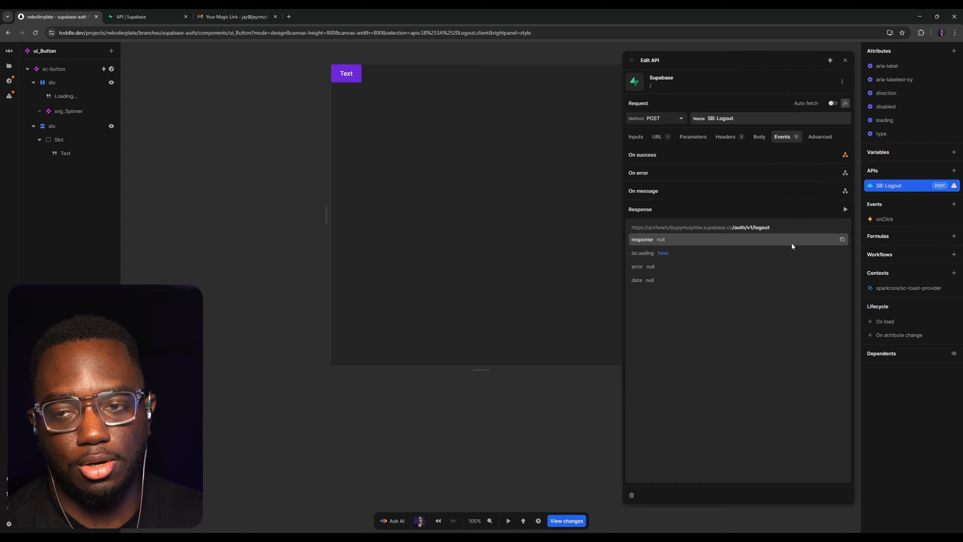
left_click(846, 60)
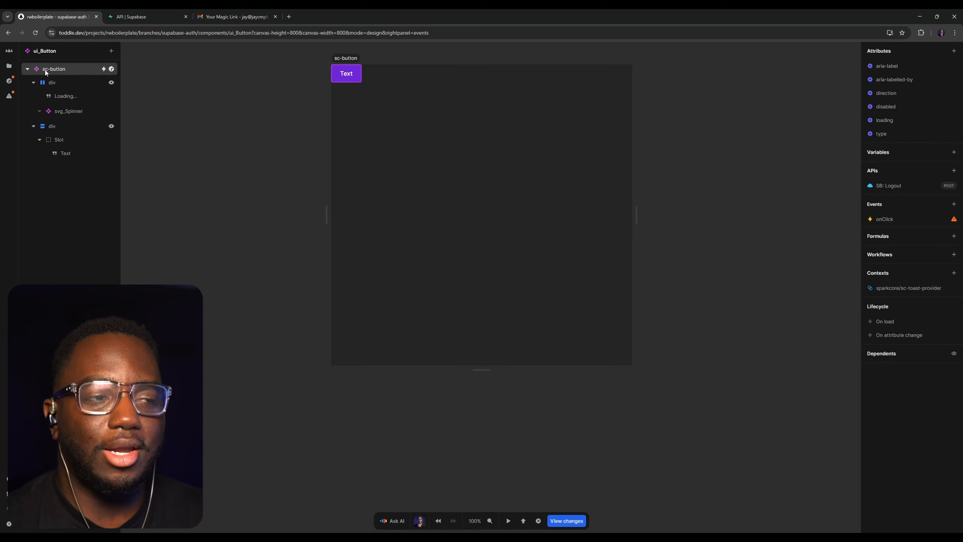
left_click(910, 188)
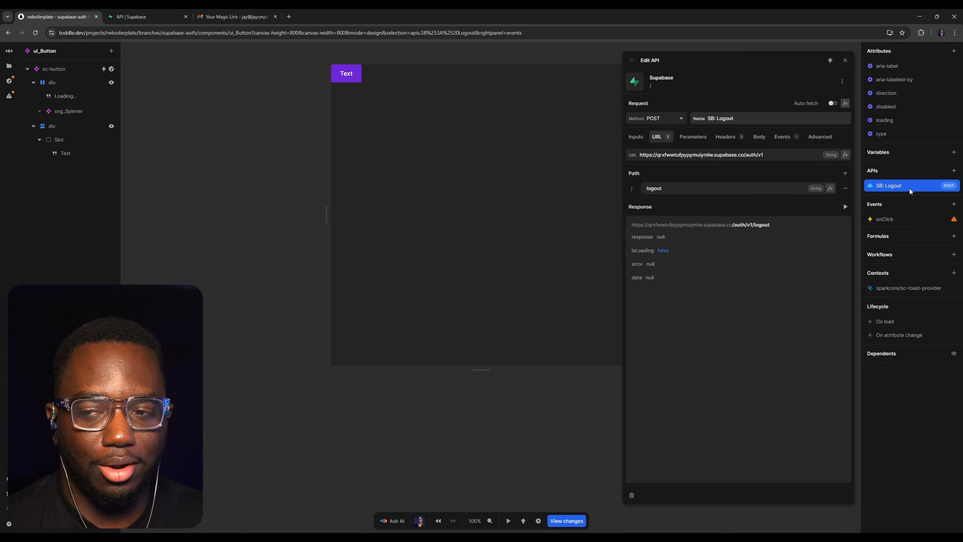
left_click(840, 61)
key("t")
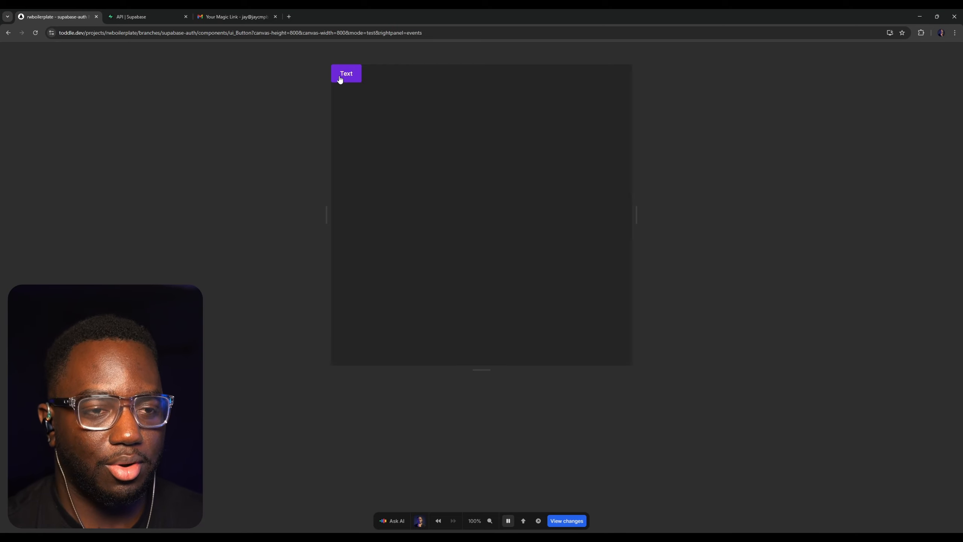
key("t")
Run the SB: Logout API request from its editor and check the response
left_click(892, 185)
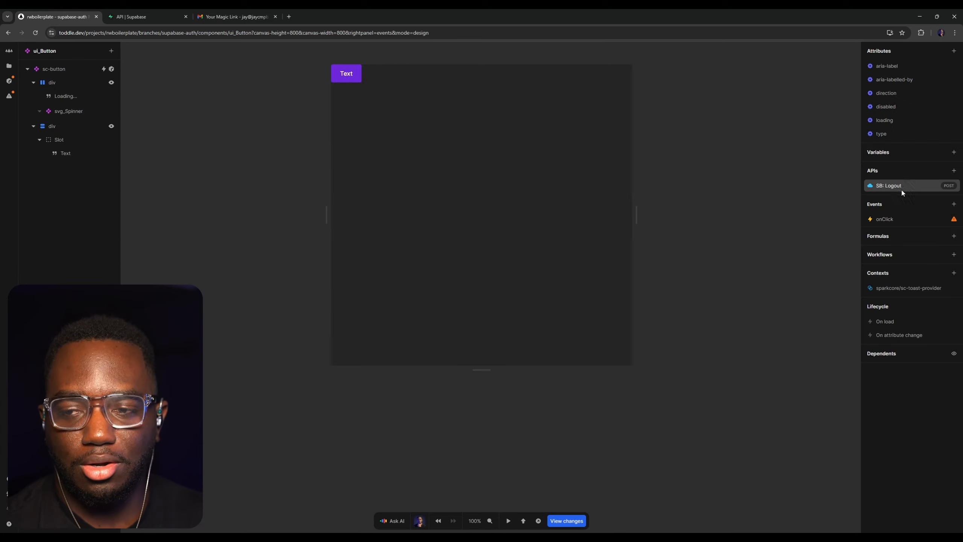
left_click(845, 207)
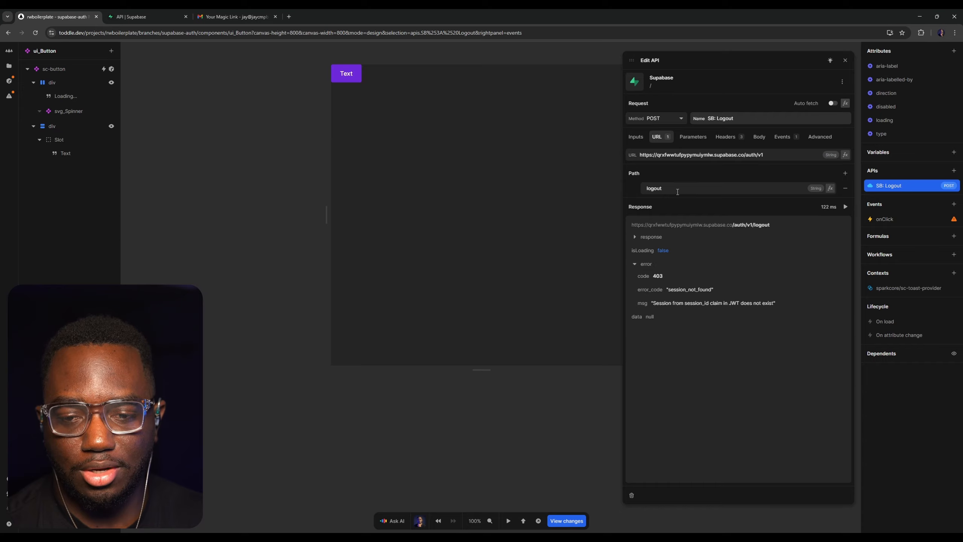
left_click(845, 60)
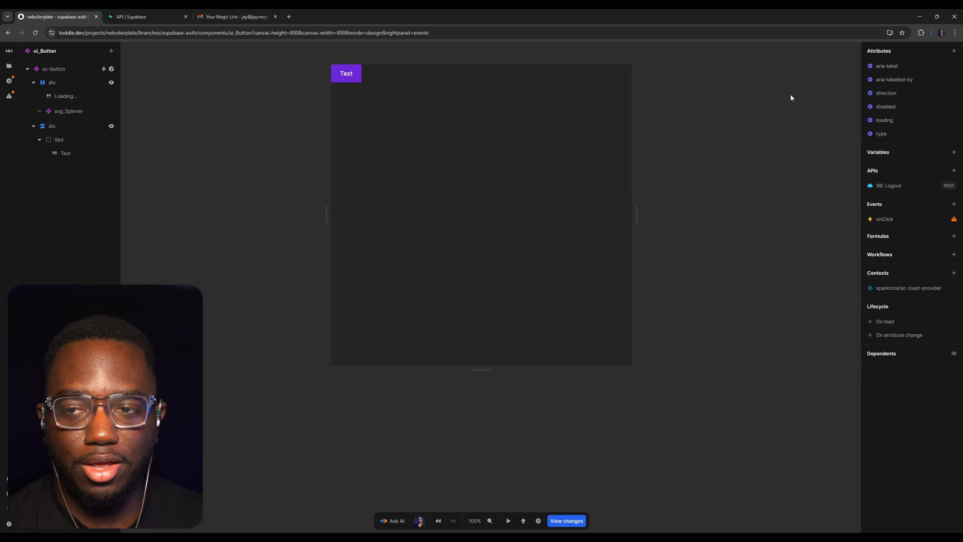
Open the Homepage, rerun the SB: Get User API and examine the error in its response
left_click(9, 65)
left_click(84, 118)
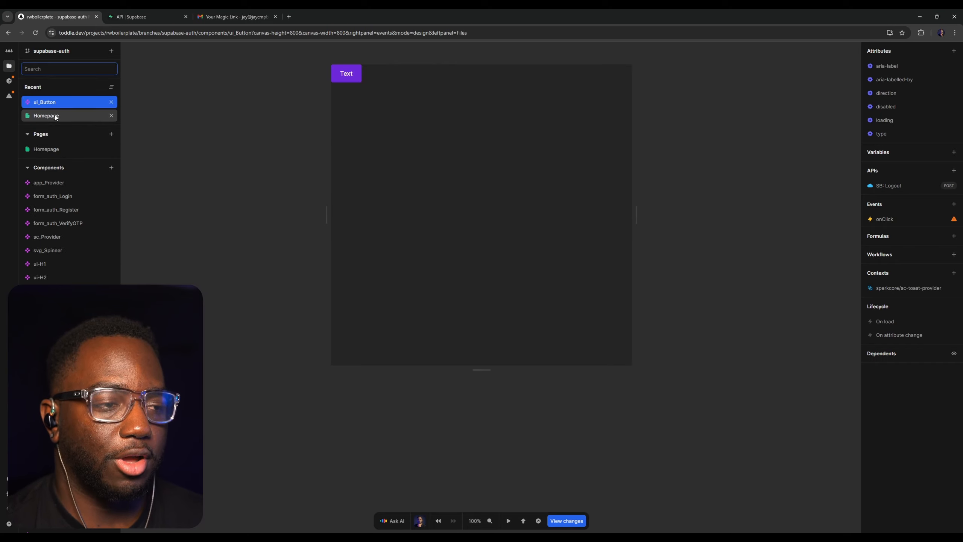
left_click(905, 118)
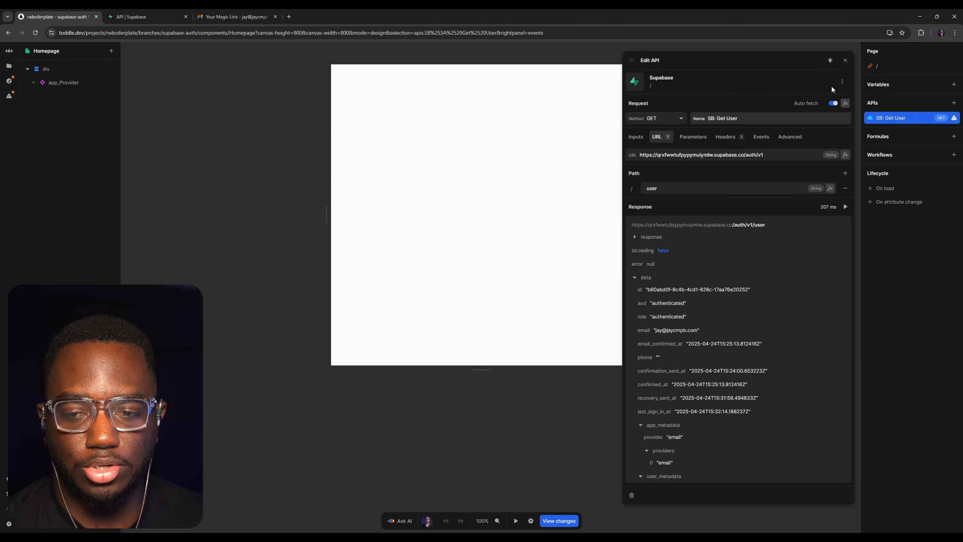
left_click(850, 209)
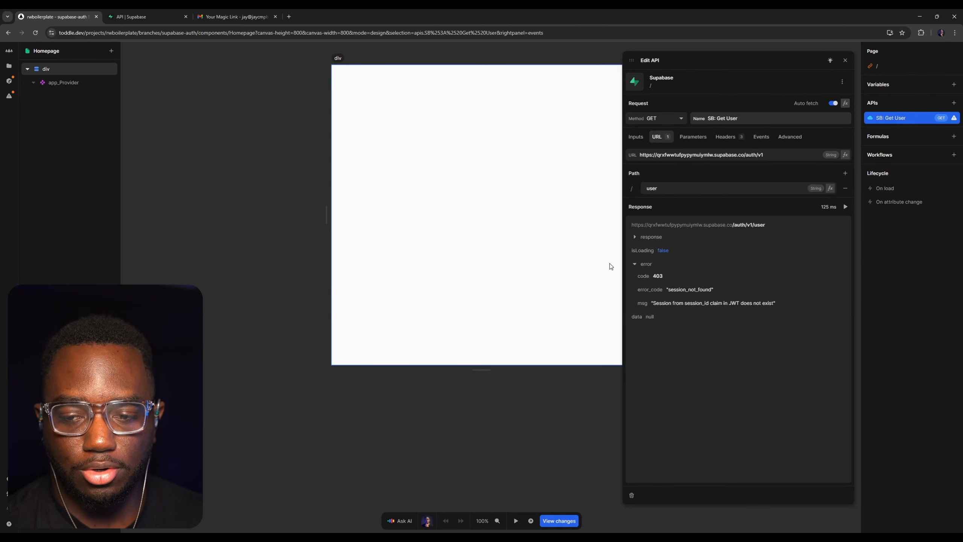
key("Escape")
left_click(911, 119)
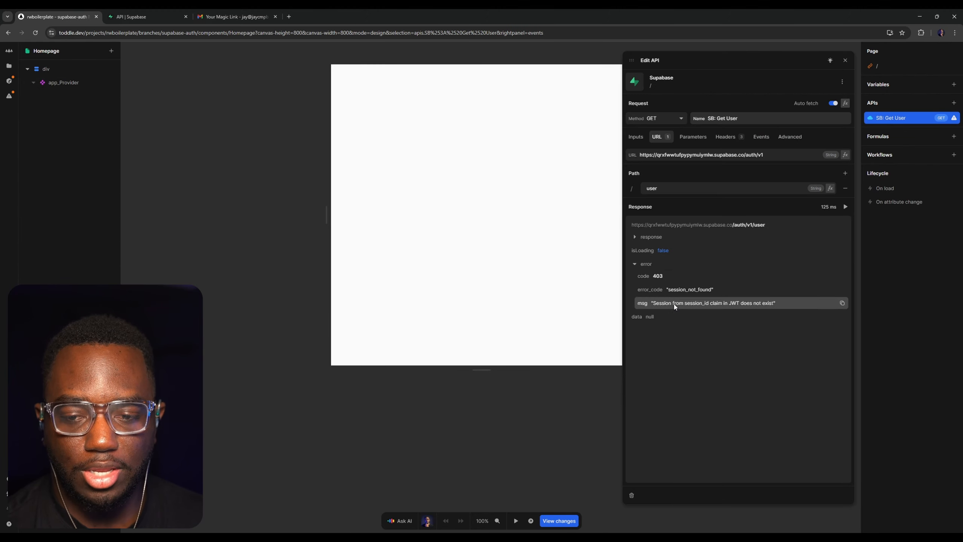
left_click(638, 266)
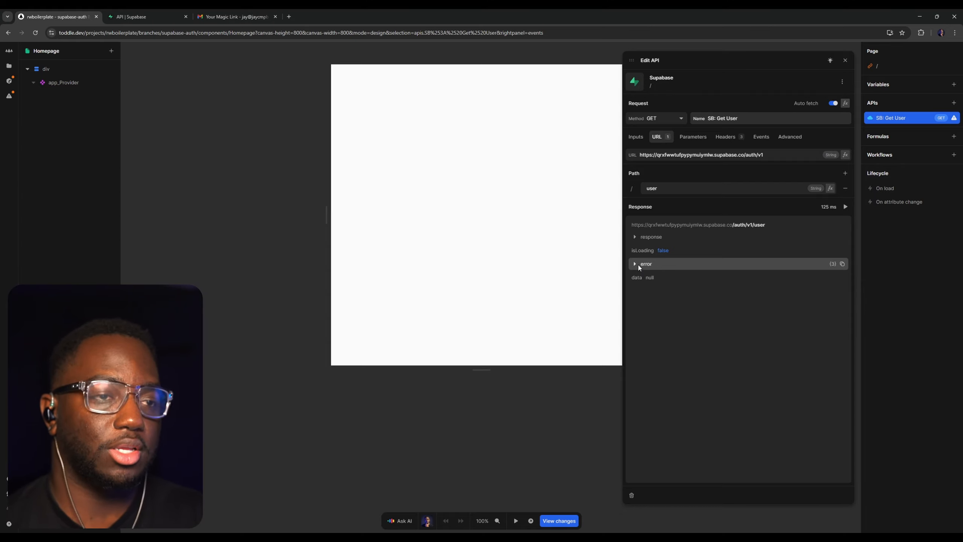